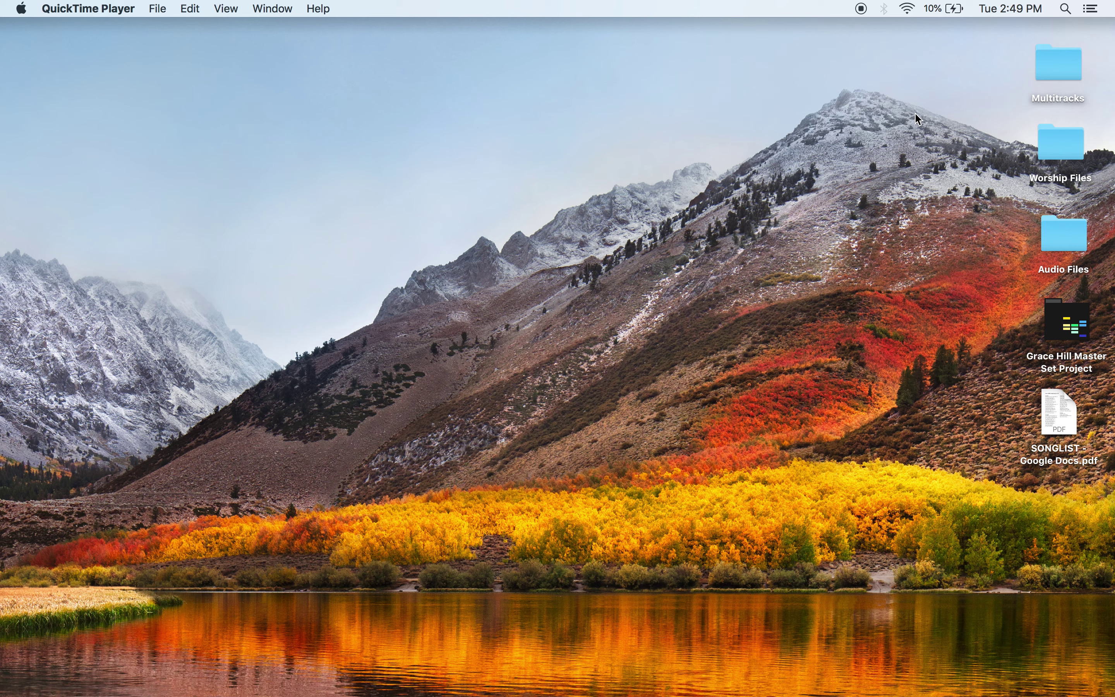
Open the Multitracks folder from the desktop, show its contents as a list, and move the window toward the middle of the screen.
{"action": "left_click_drag", "start_coordinate": [976, 52], "coordinate": [1110, 92]}
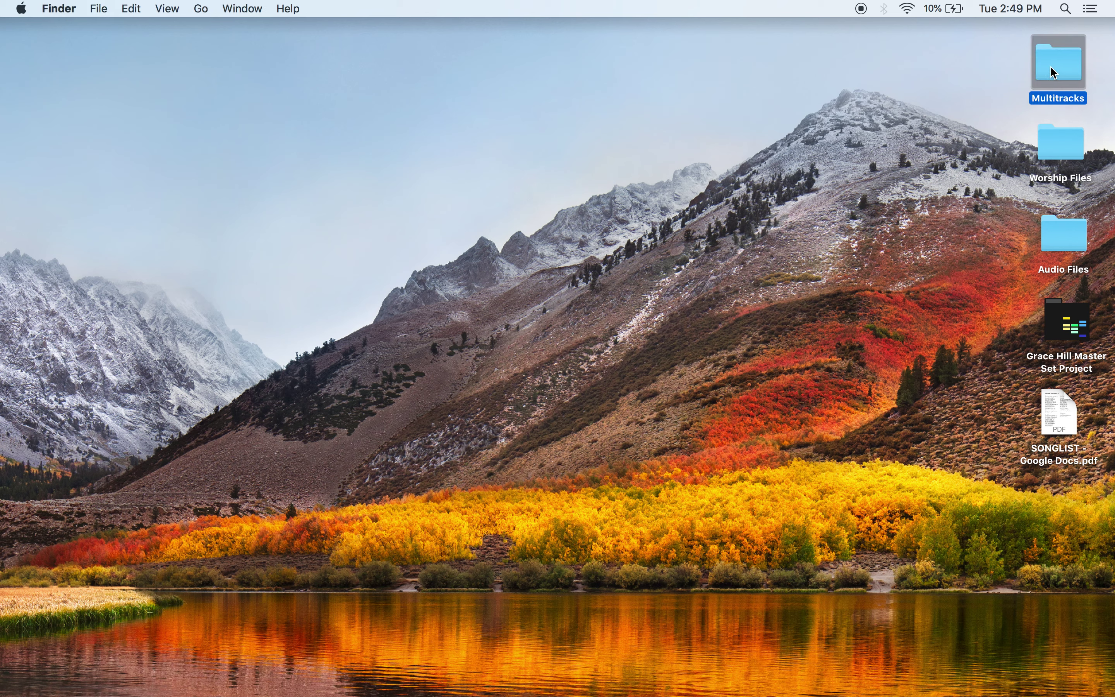
{"action": "left_click", "coordinate": [1013, 65]}
{"action": "left_click", "coordinate": [1053, 69]}
{"action": "double_click", "coordinate": [1055, 73]}
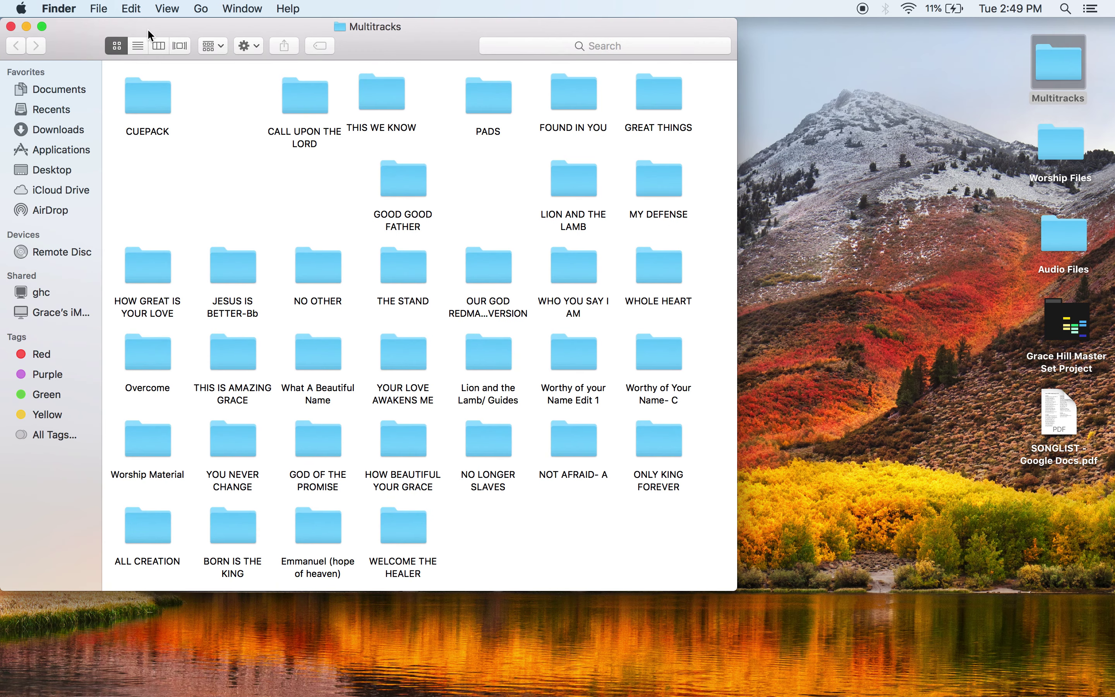
{"action": "left_click", "coordinate": [143, 47]}
{"action": "left_click_drag", "start_coordinate": [85, 42], "coordinate": [290, 41]}
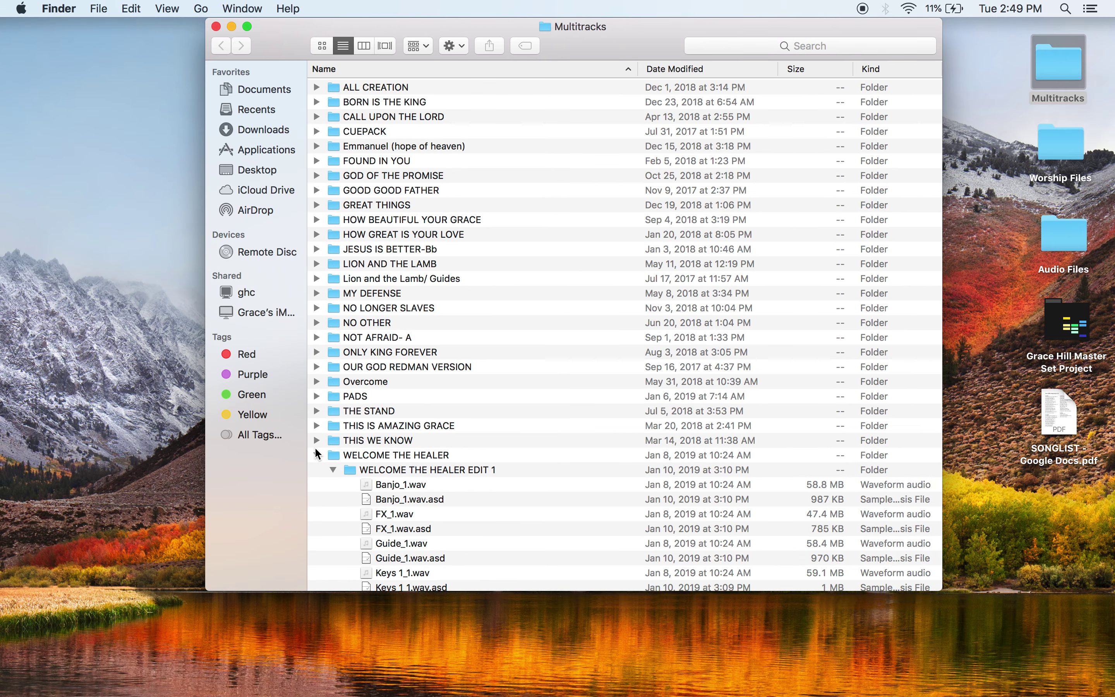
Collapse the WELCOME THE HEALER EDIT 1 subfolder and its parent WELCOME THE HEALER folder.
{"action": "scroll", "coordinate": [466, 467], "scroll_direction": "down", "scroll_amount": 10}
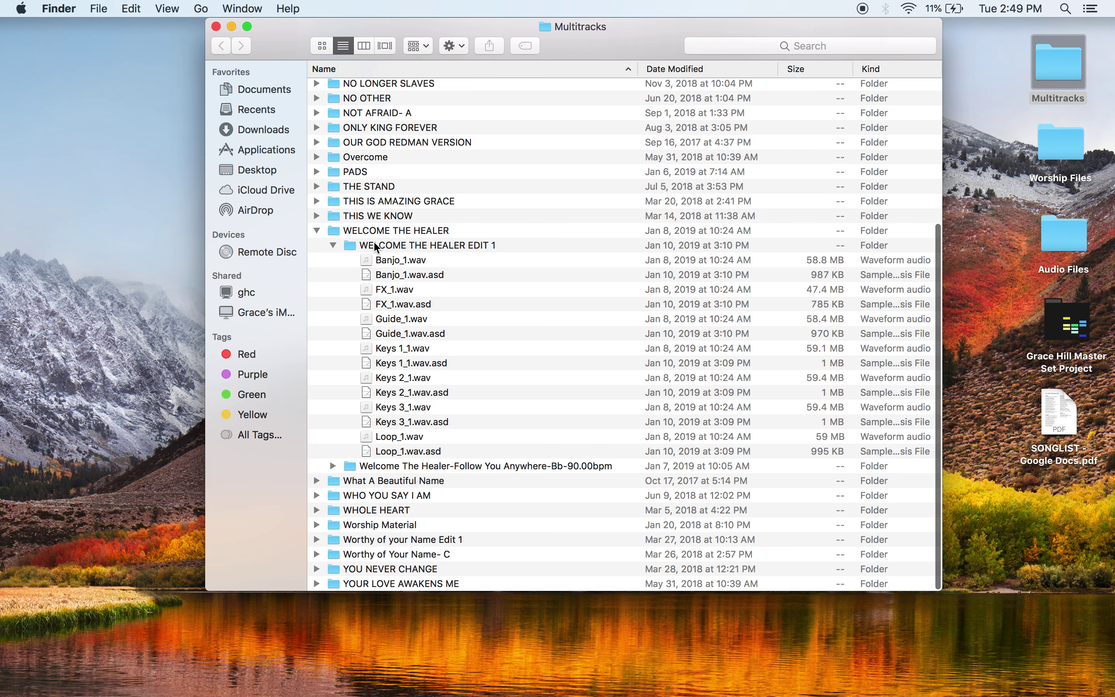
{"action": "left_click", "coordinate": [334, 245]}
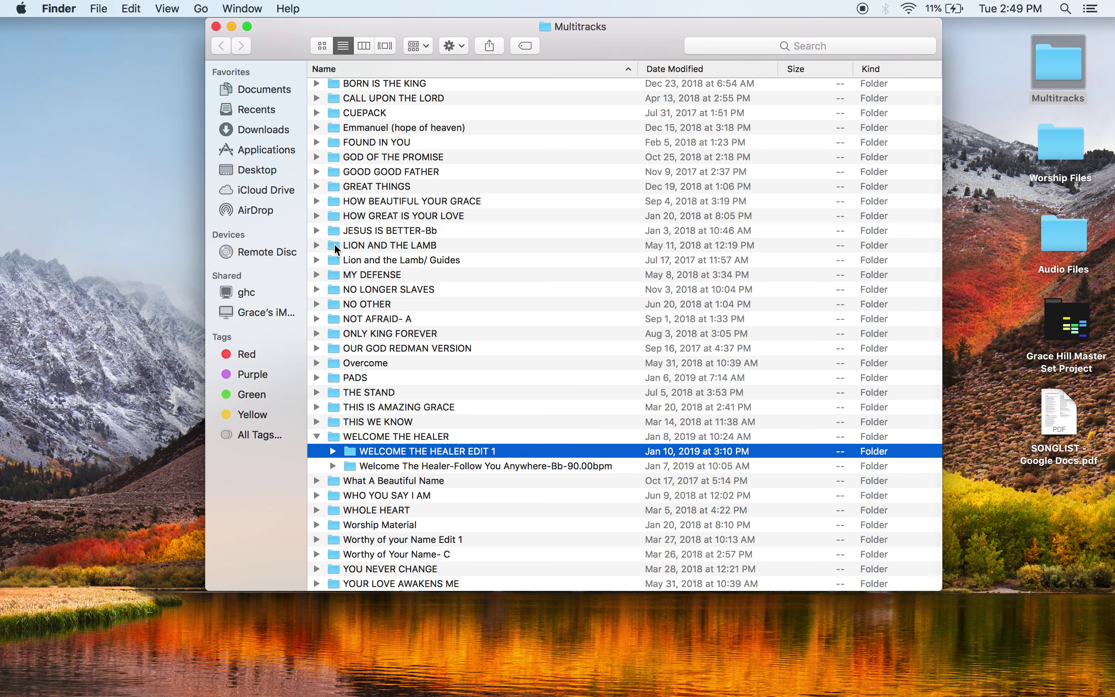
{"action": "left_click", "coordinate": [317, 436]}
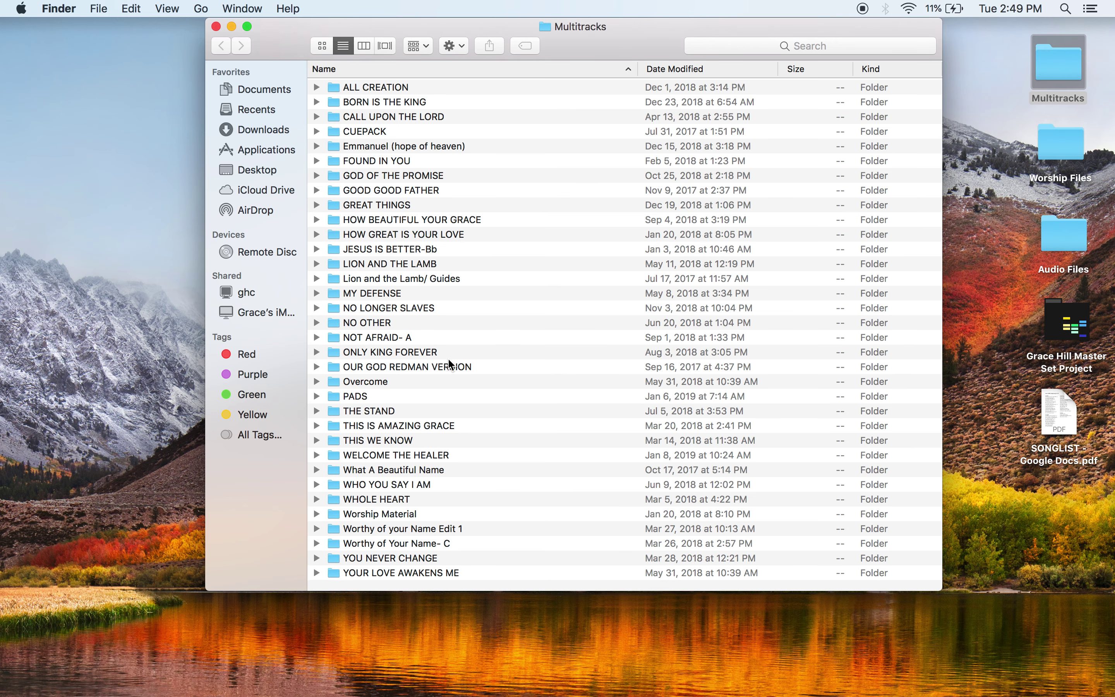
Expand the HOW GREAT IS YOUR LOVE folder and examine the files inside its Bb version.
{"action": "scroll", "coordinate": [493, 339], "scroll_direction": "down", "scroll_amount": 2}
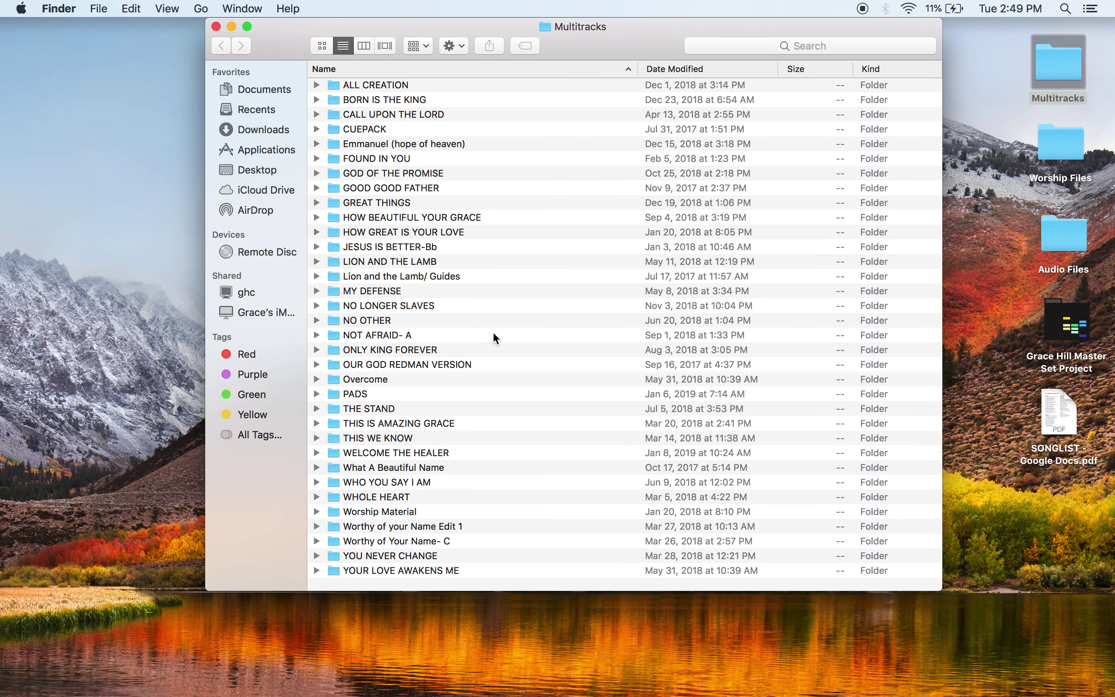
{"action": "left_click", "coordinate": [320, 235]}
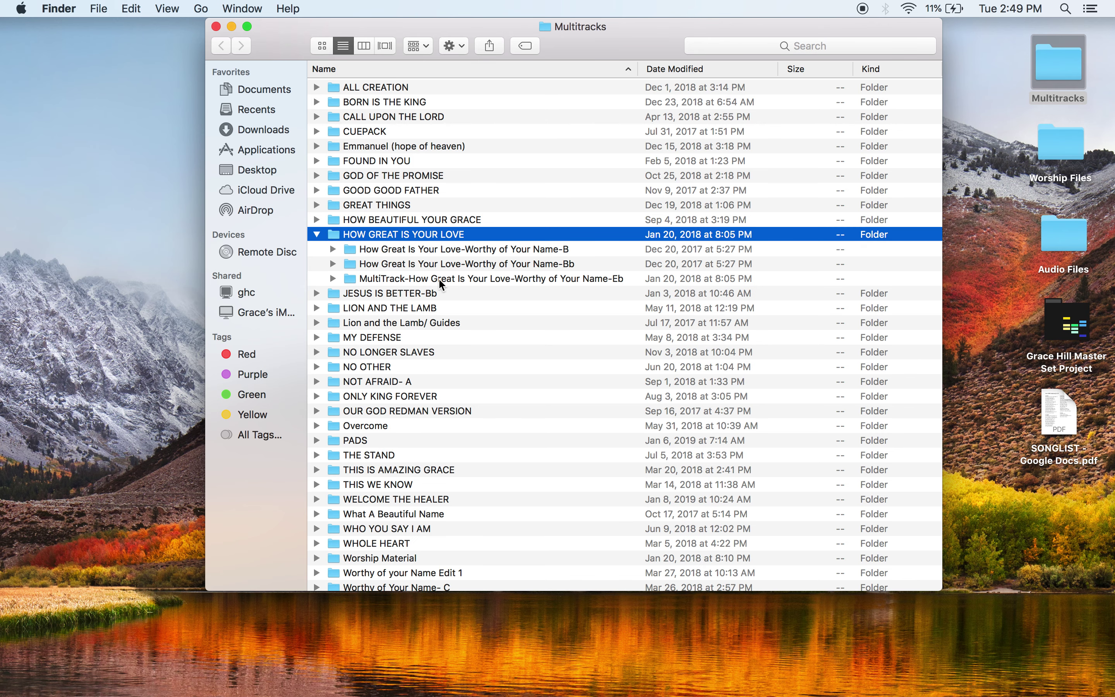
{"action": "left_click", "coordinate": [333, 264]}
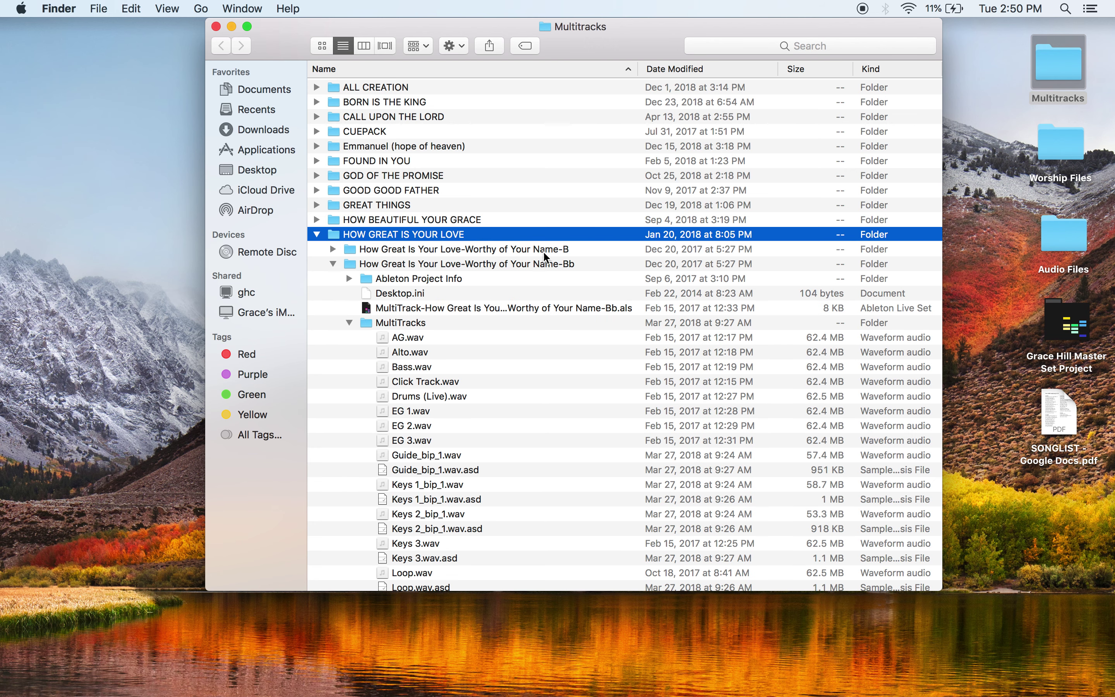
{"action": "left_click", "coordinate": [332, 264]}
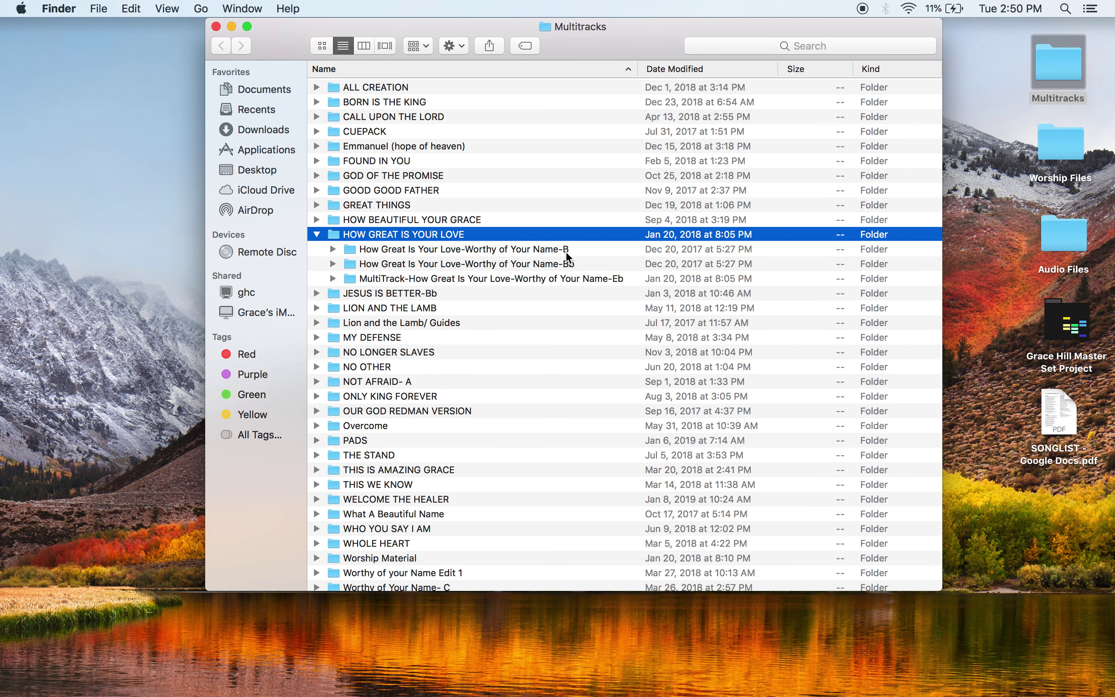
{"action": "left_click", "coordinate": [567, 251]}
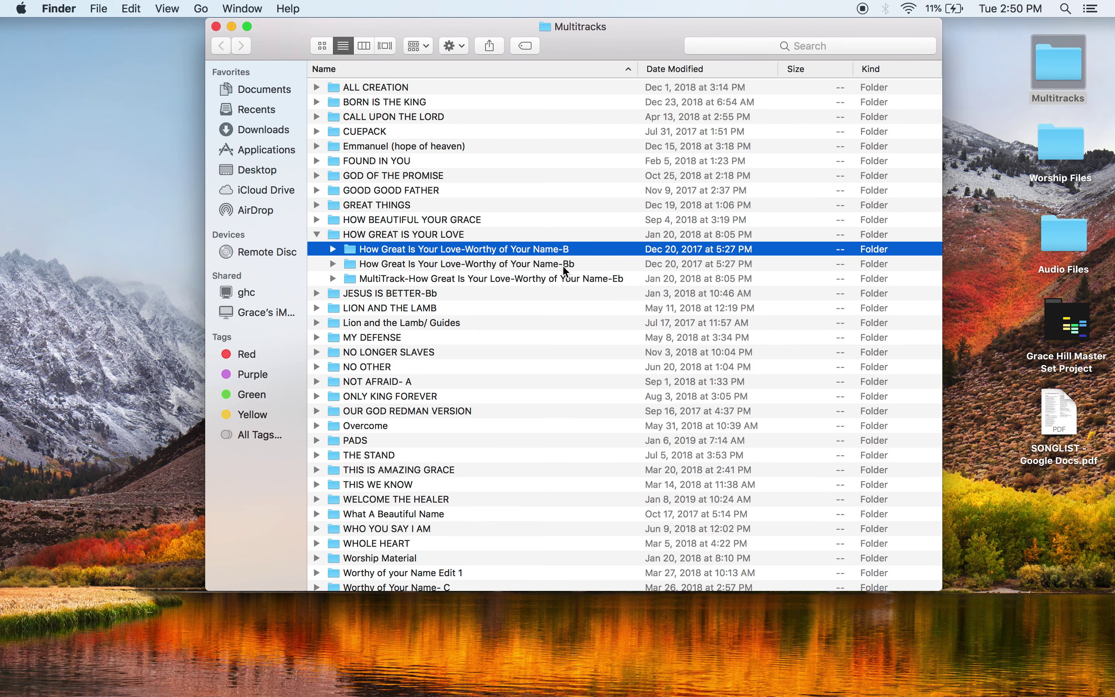
{"action": "left_click", "coordinate": [563, 264]}
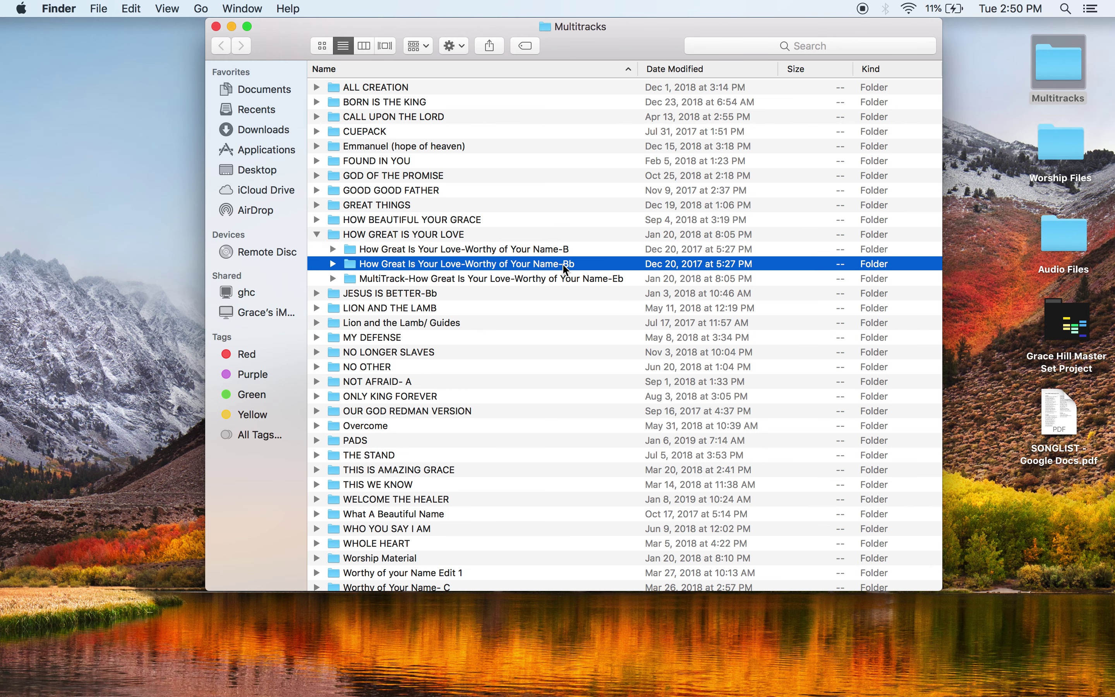
{"action": "left_click", "coordinate": [332, 263]}
{"action": "left_click", "coordinate": [332, 263]}
Check the B version's contents, compare the B, Bb and Eb song folders, and collapse HOW GREAT IS YOUR LOVE.
{"action": "left_click", "coordinate": [332, 249]}
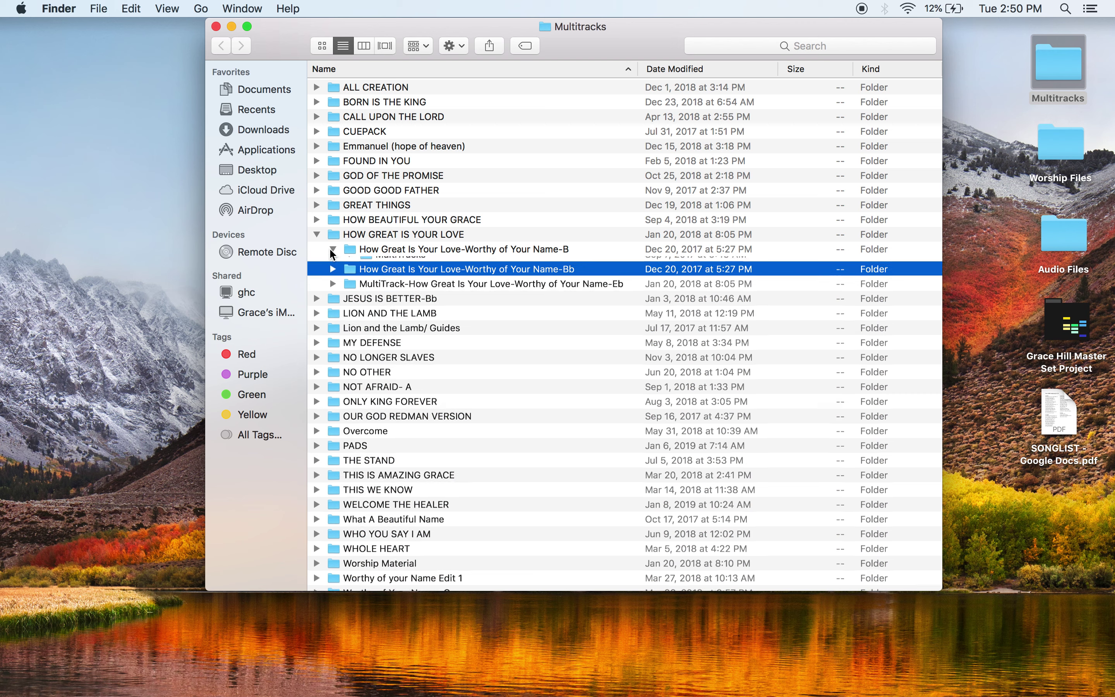
{"action": "left_click", "coordinate": [333, 249]}
{"action": "left_click", "coordinate": [493, 267]}
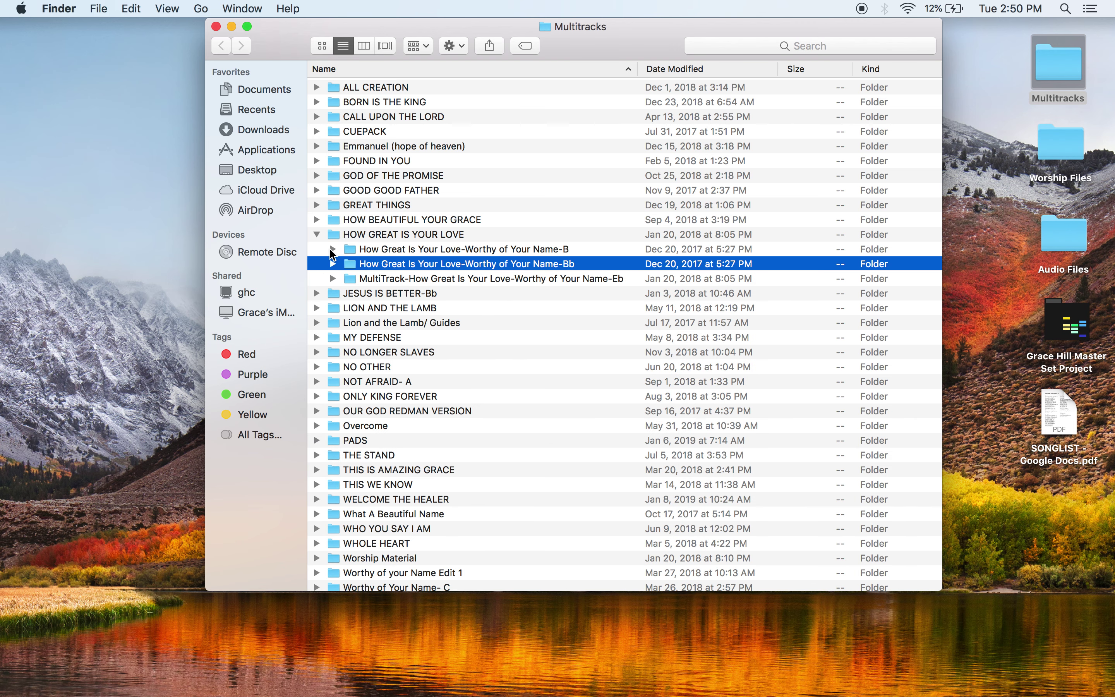
{"action": "left_click", "coordinate": [571, 251]}
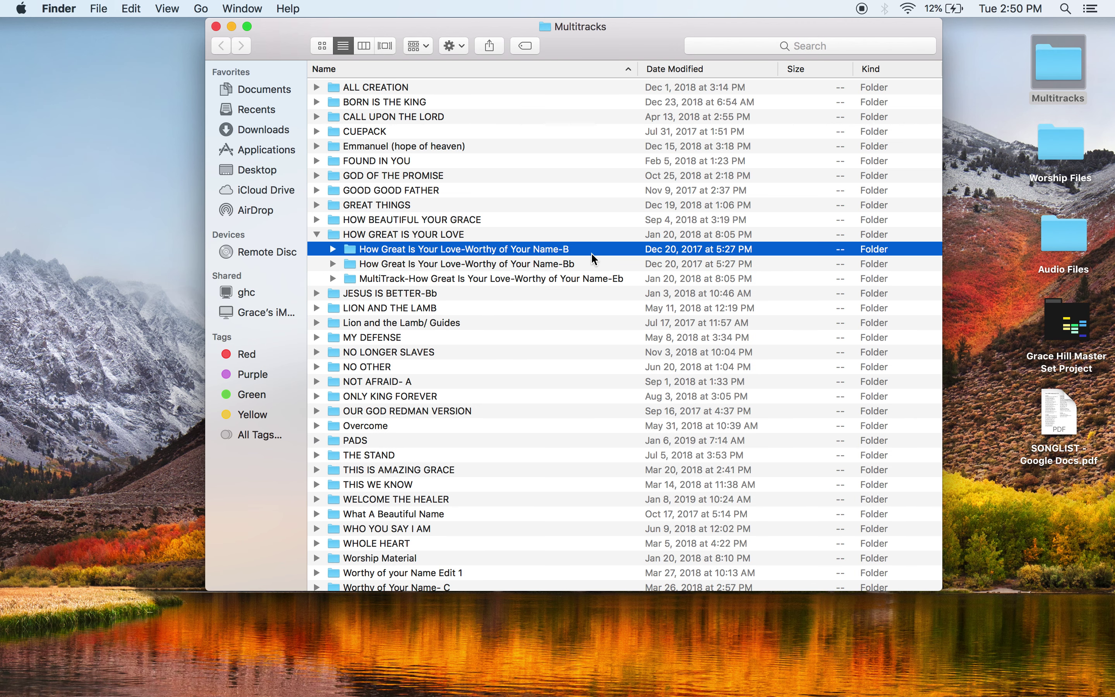
{"action": "left_click", "coordinate": [584, 267]}
{"action": "left_click", "coordinate": [579, 273]}
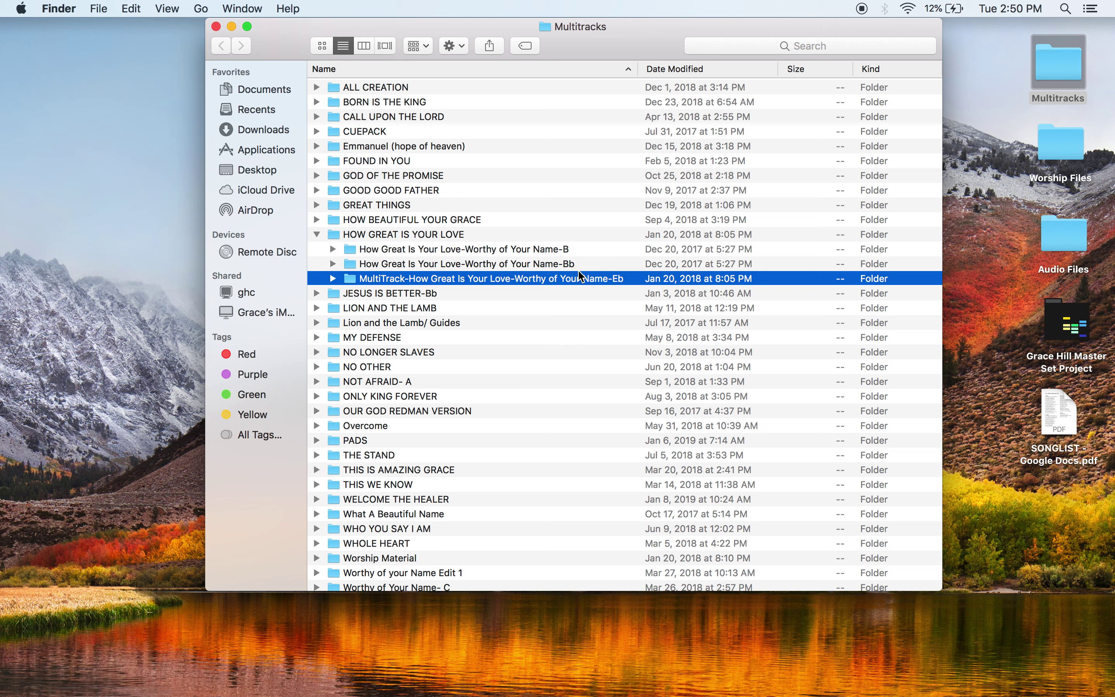
{"action": "left_click", "coordinate": [573, 248]}
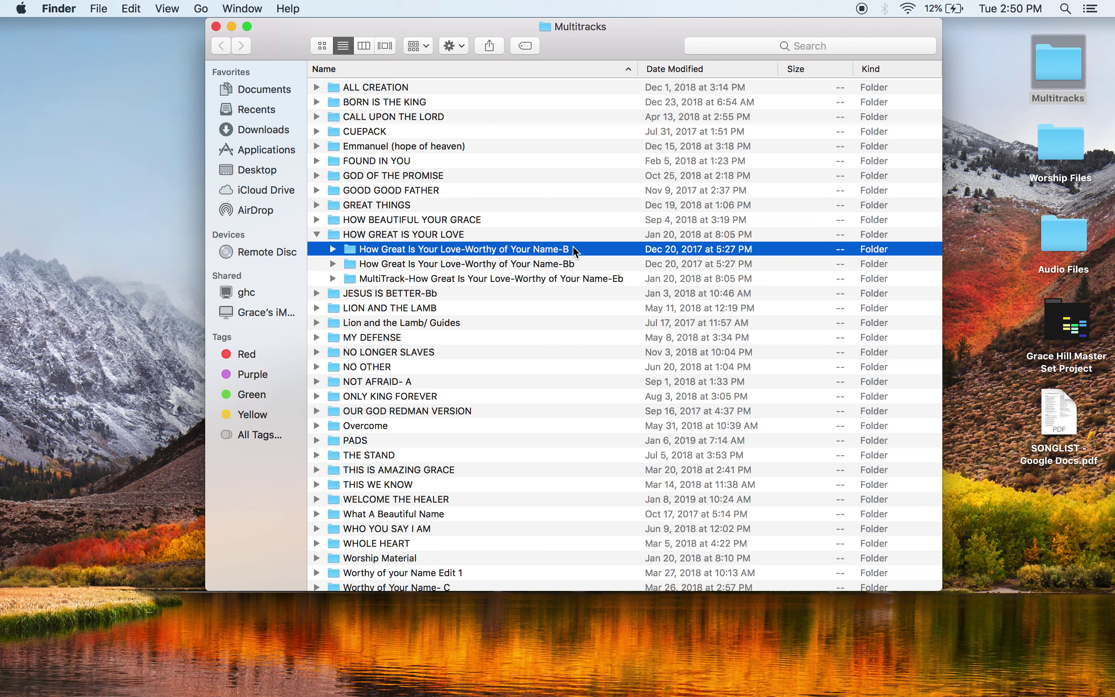
{"action": "left_click", "coordinate": [565, 263]}
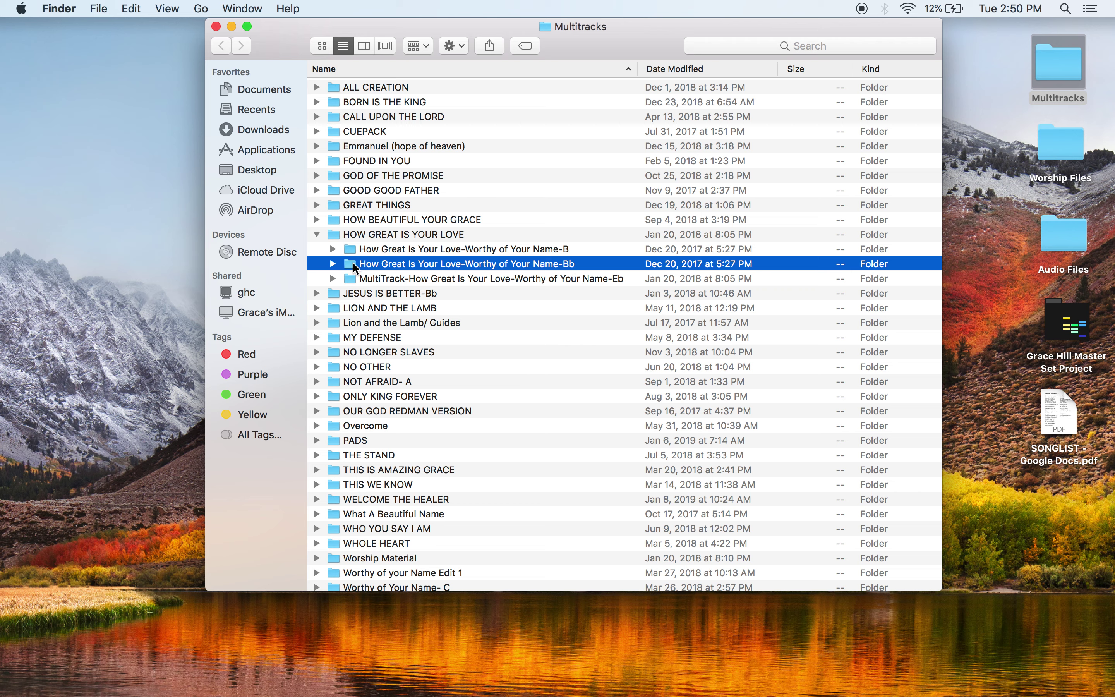
{"action": "left_click", "coordinate": [316, 235]}
{"action": "scroll", "coordinate": [494, 346], "scroll_direction": "down", "scroll_amount": 1}
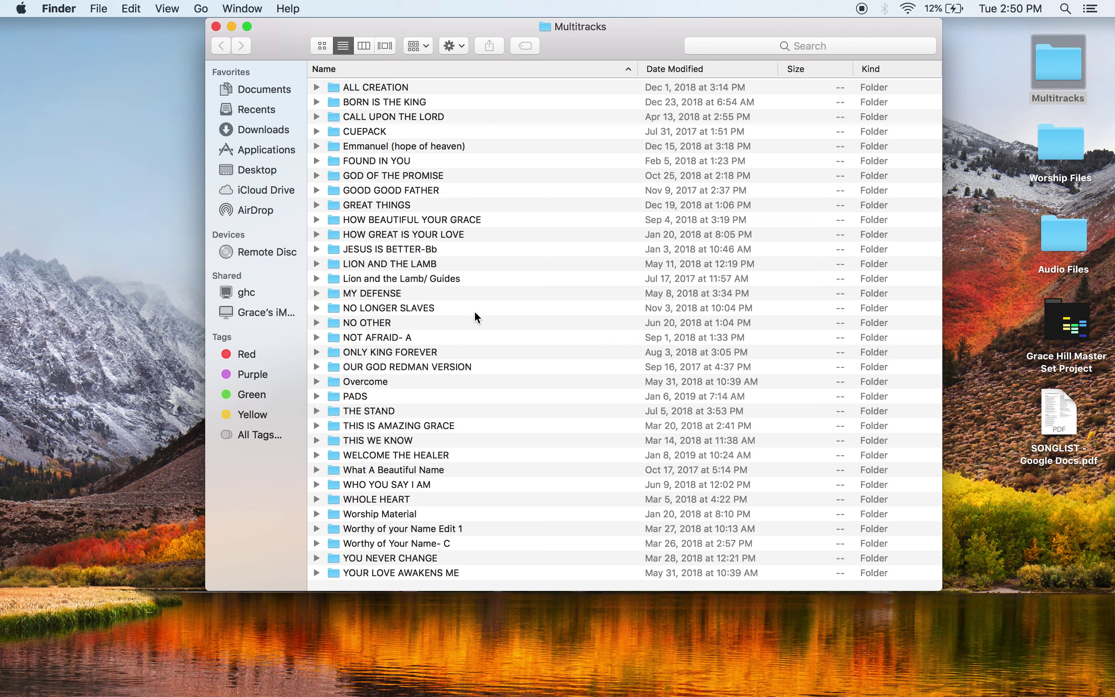
Create a new folder named NEW SONG inside the Multitracks folder.
{"action": "right_click", "coordinate": [510, 563]}
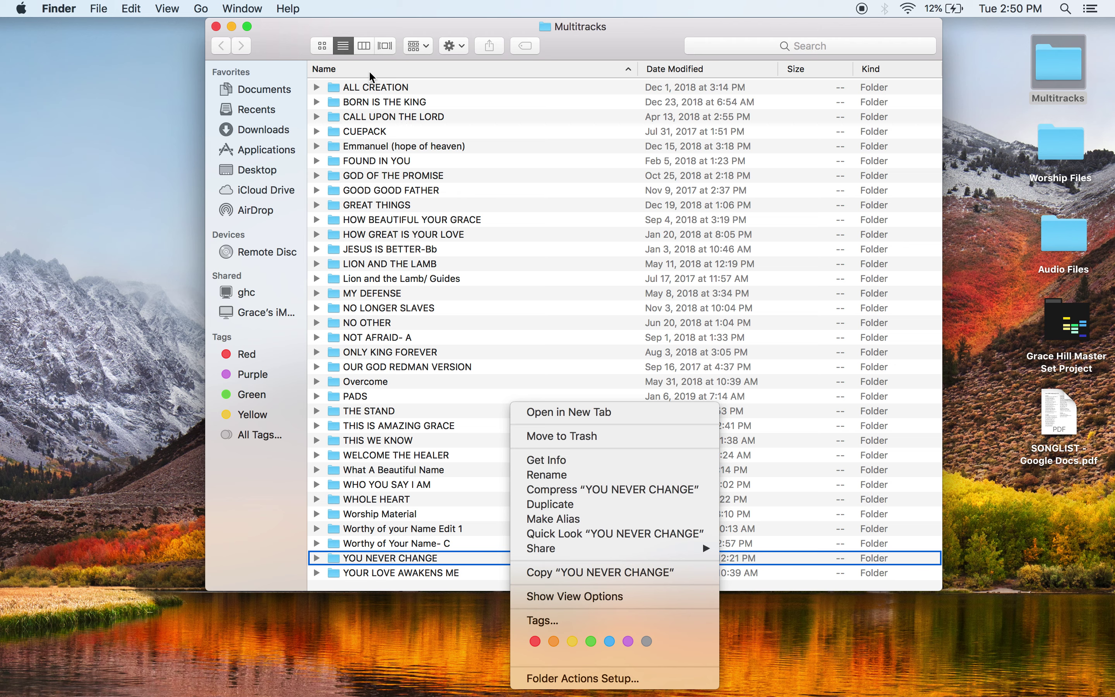
{"action": "left_click", "coordinate": [441, 33]}
{"action": "left_click", "coordinate": [453, 46]}
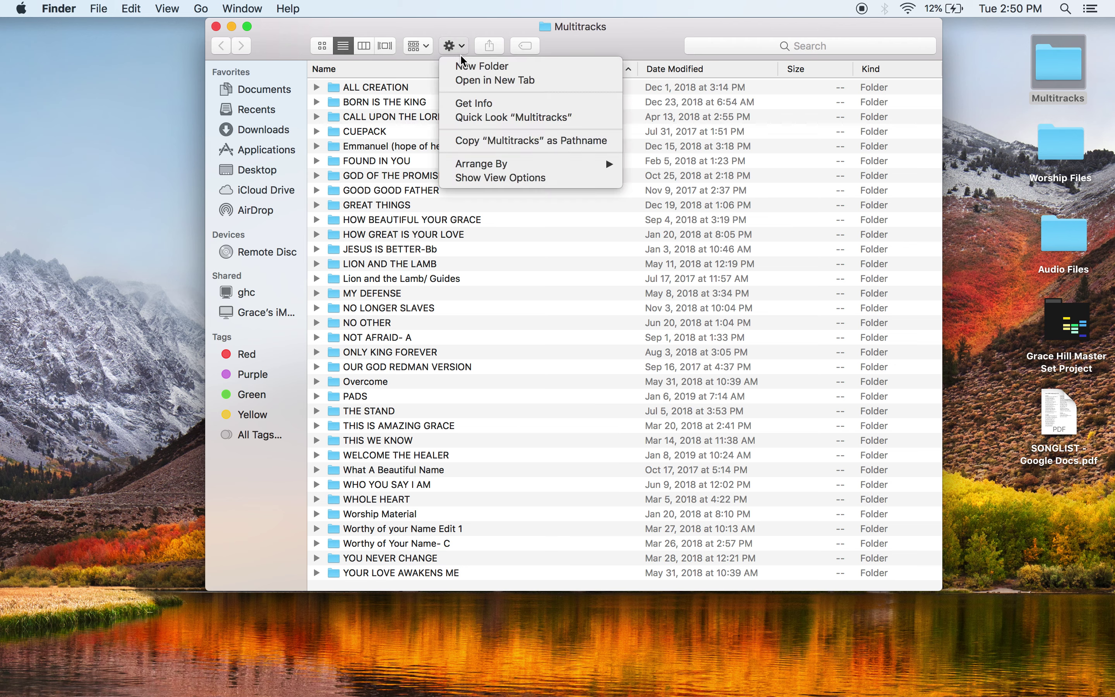
{"action": "left_click", "coordinate": [461, 60]}
{"action": "left_click", "coordinate": [454, 46]}
{"action": "left_click", "coordinate": [455, 64]}
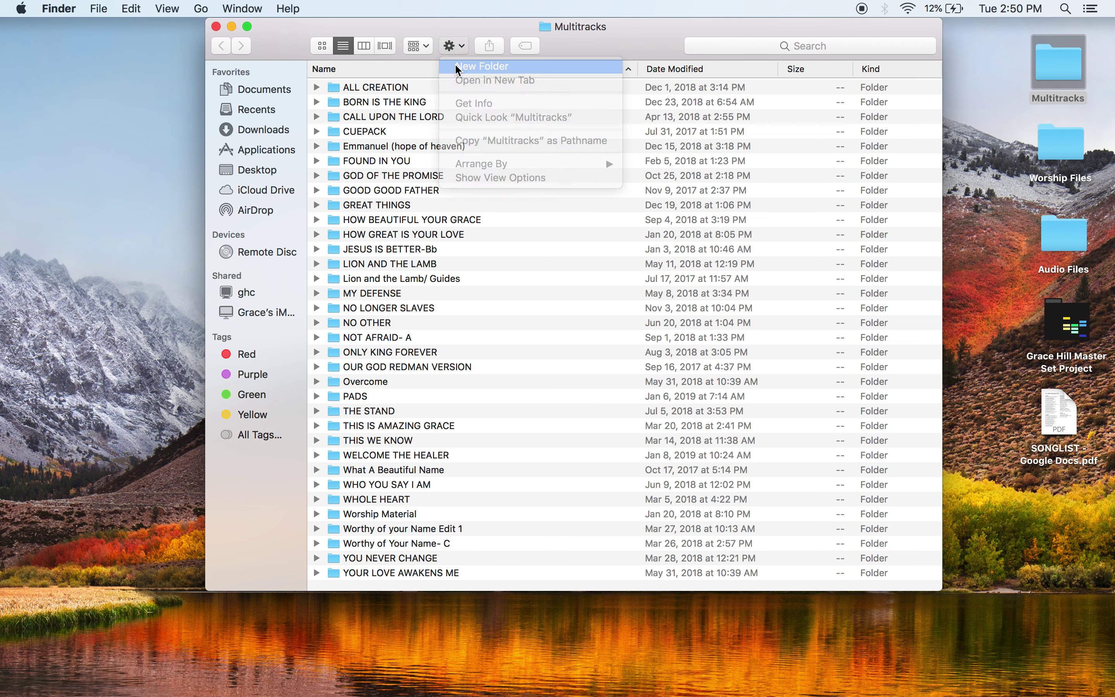
{"action": "type", "text": "NEW SON"}
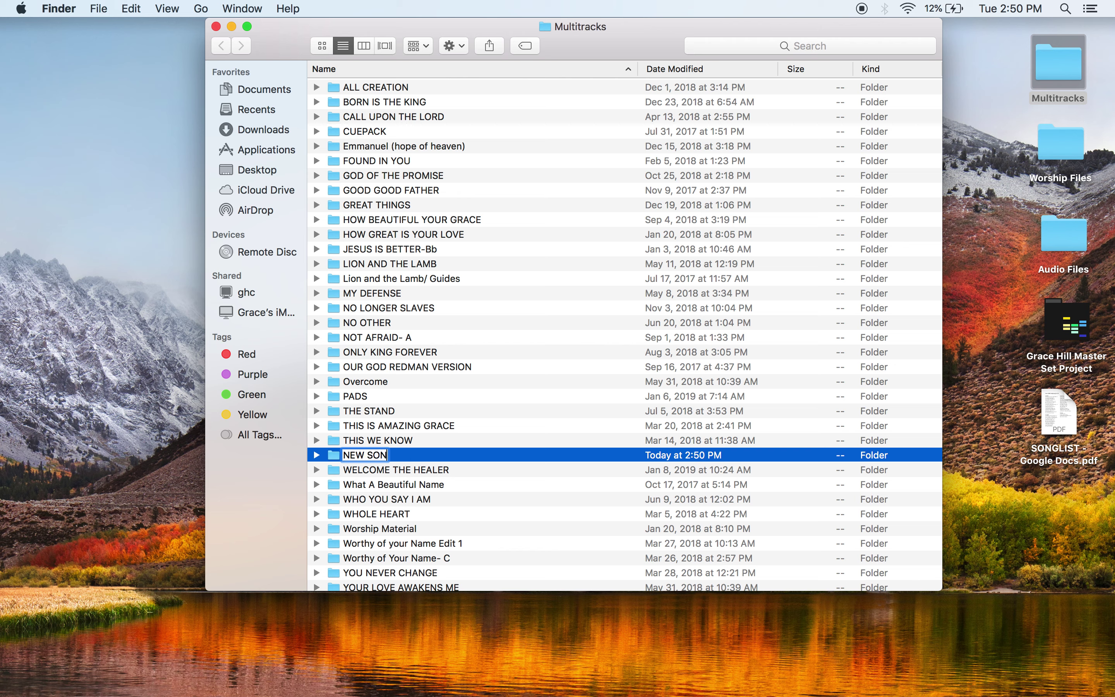
{"action": "type", "text": "G"}
{"action": "key", "text": "Return"}
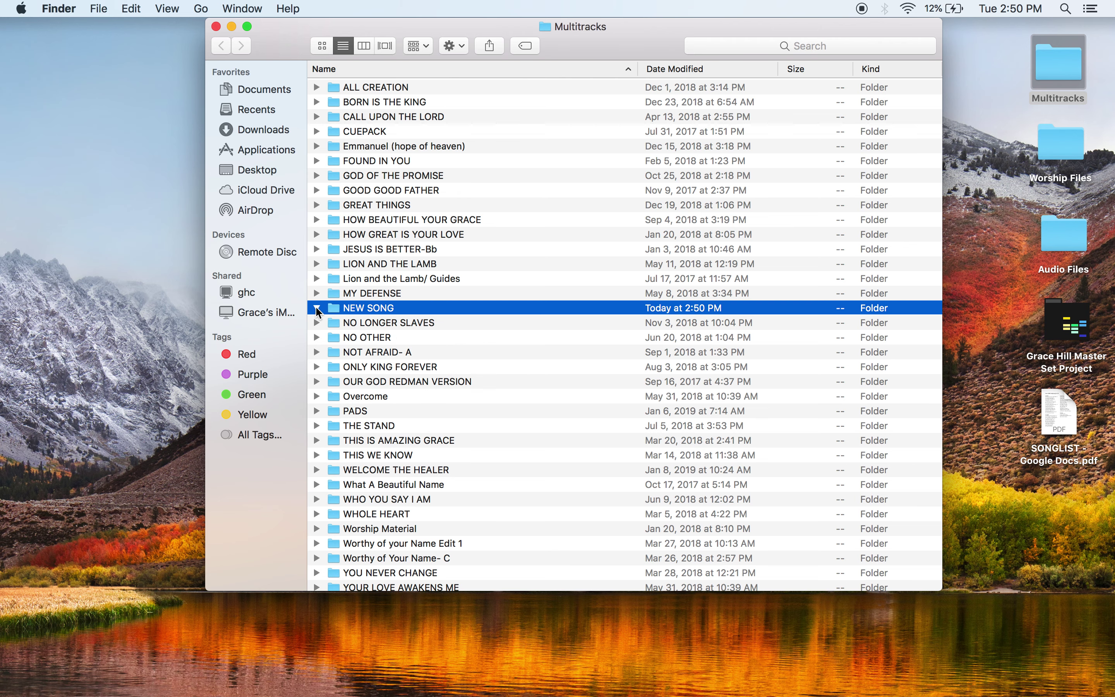
Create another new folder in Multitracks and move it into the NEW SONG folder.
{"action": "left_click", "coordinate": [447, 48]}
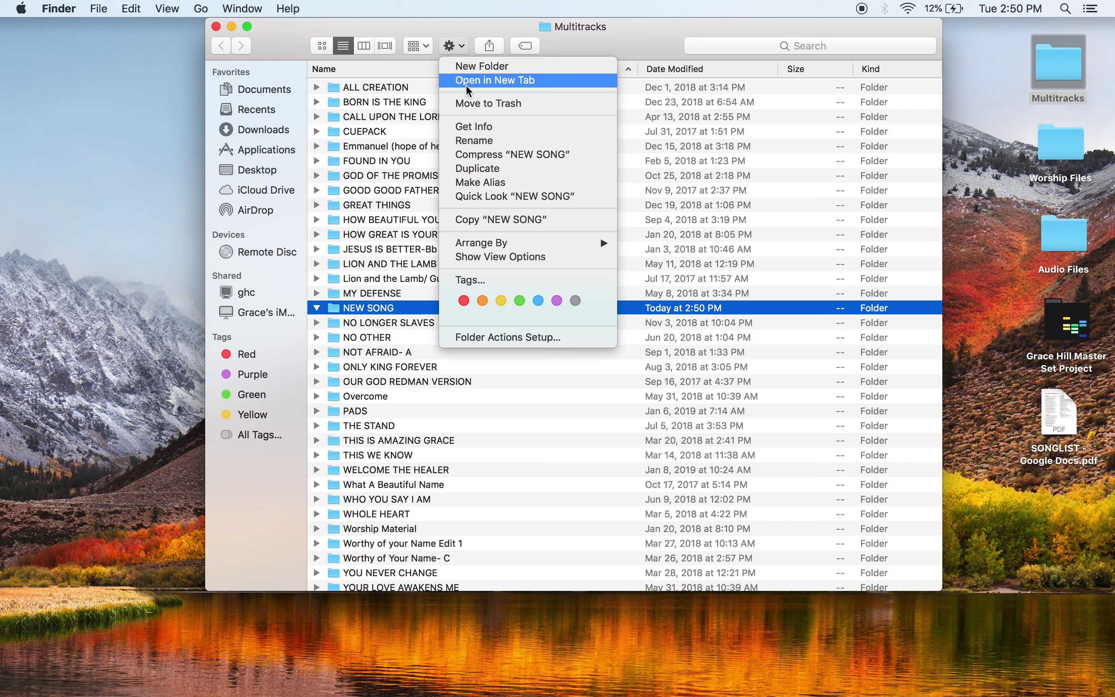
{"action": "left_click", "coordinate": [477, 65]}
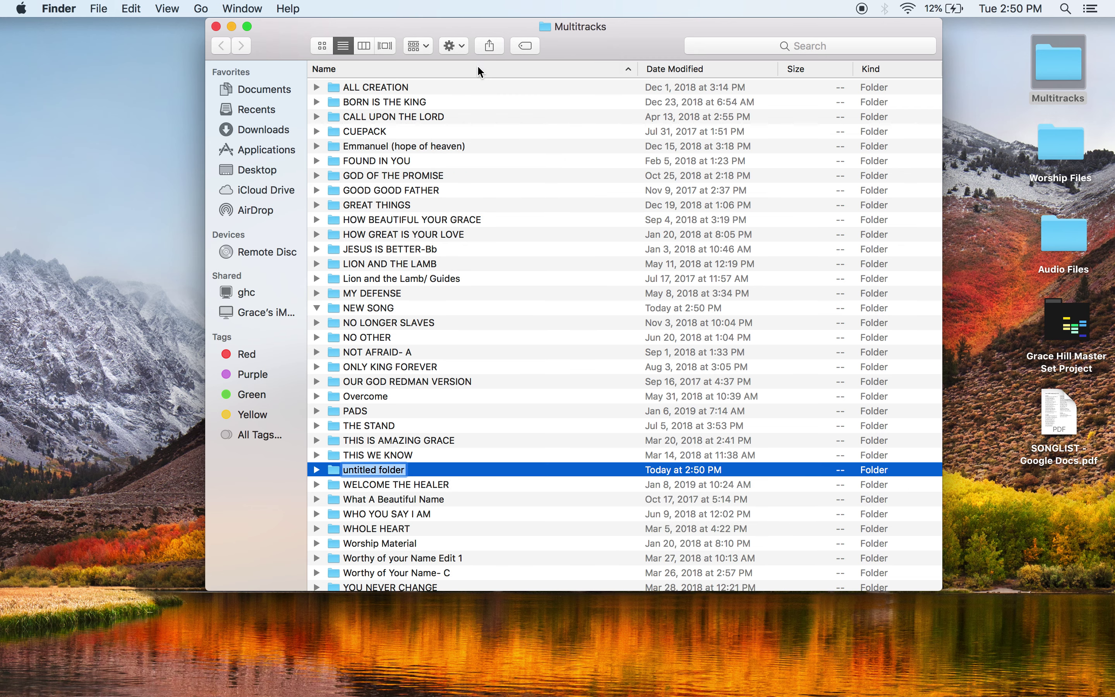
{"action": "left_click", "coordinate": [325, 470]}
{"action": "left_click_drag", "start_coordinate": [455, 469], "coordinate": [395, 310]}
{"action": "left_click", "coordinate": [346, 325]}
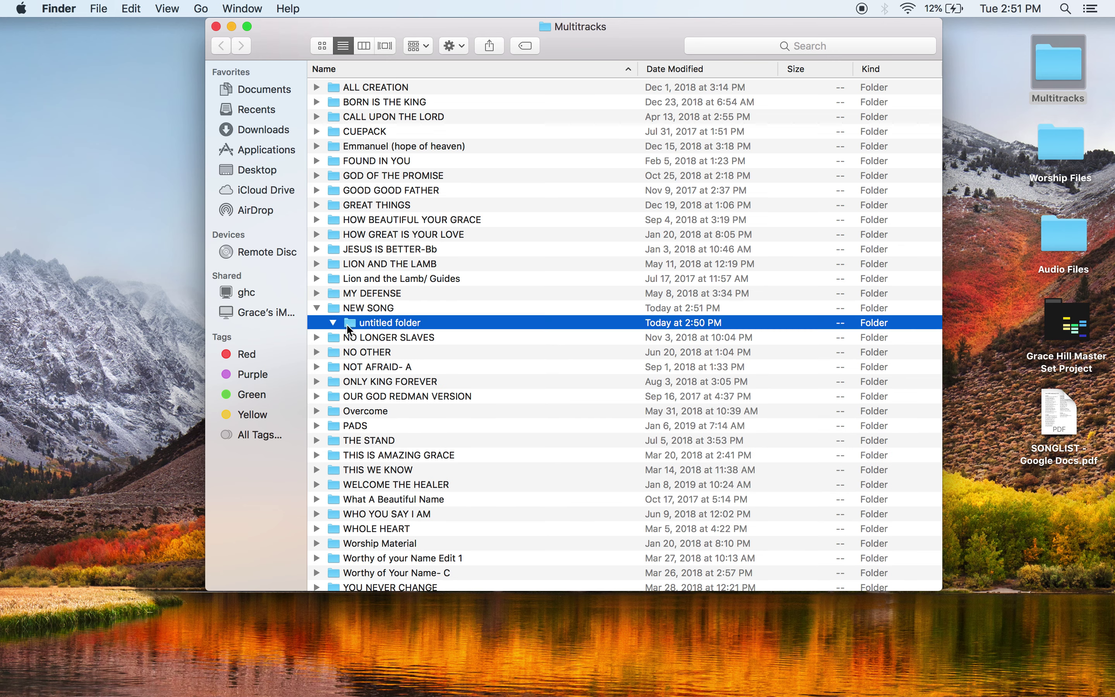
Rename the untitled subfolder inside NEW SONG as "NEW SONG Edit 1".
{"action": "right_click", "coordinate": [415, 326]}
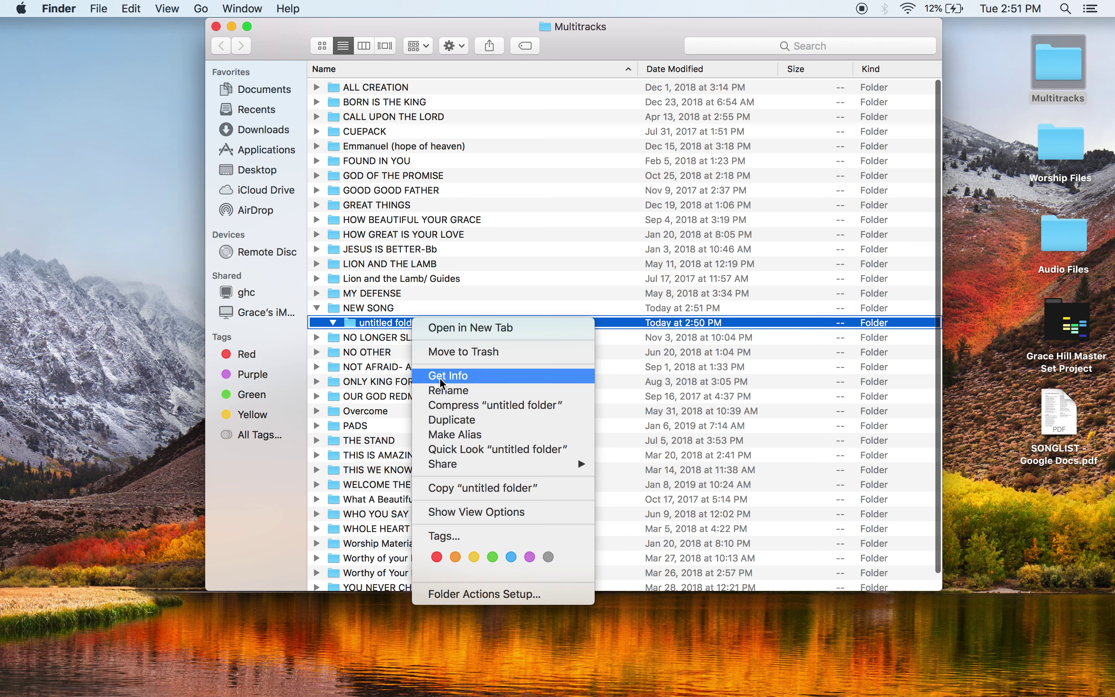
{"action": "left_click", "coordinate": [443, 391]}
{"action": "type", "text": "NEW SO"}
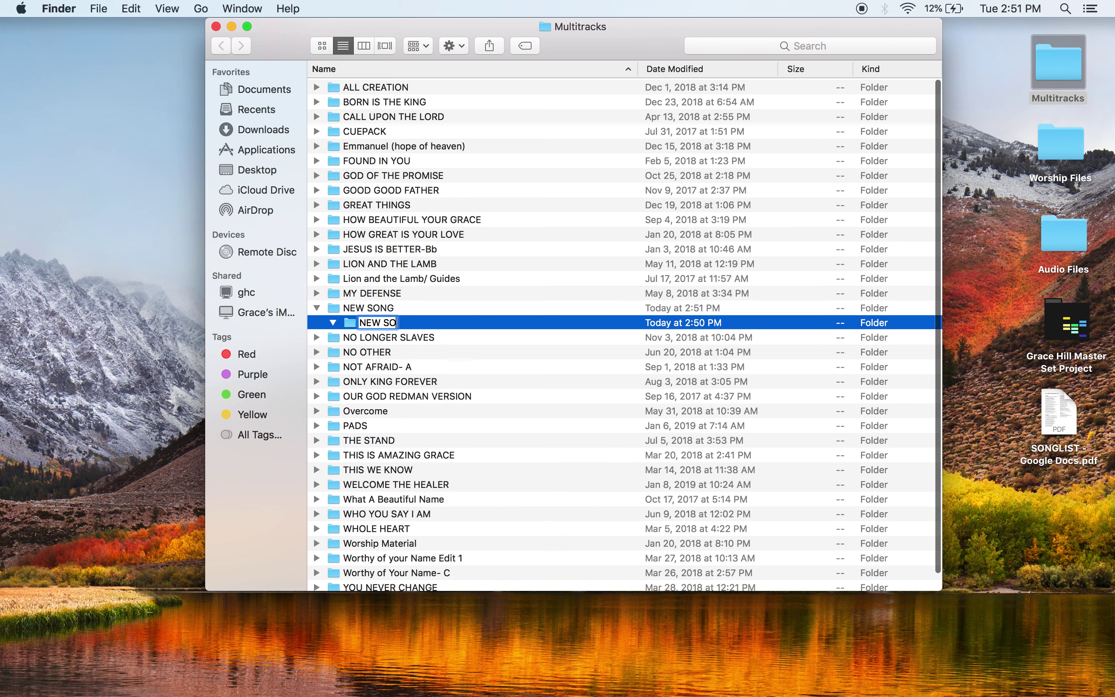
{"action": "type", "text": "NG Edit 1"}
{"action": "key", "text": "Return"}
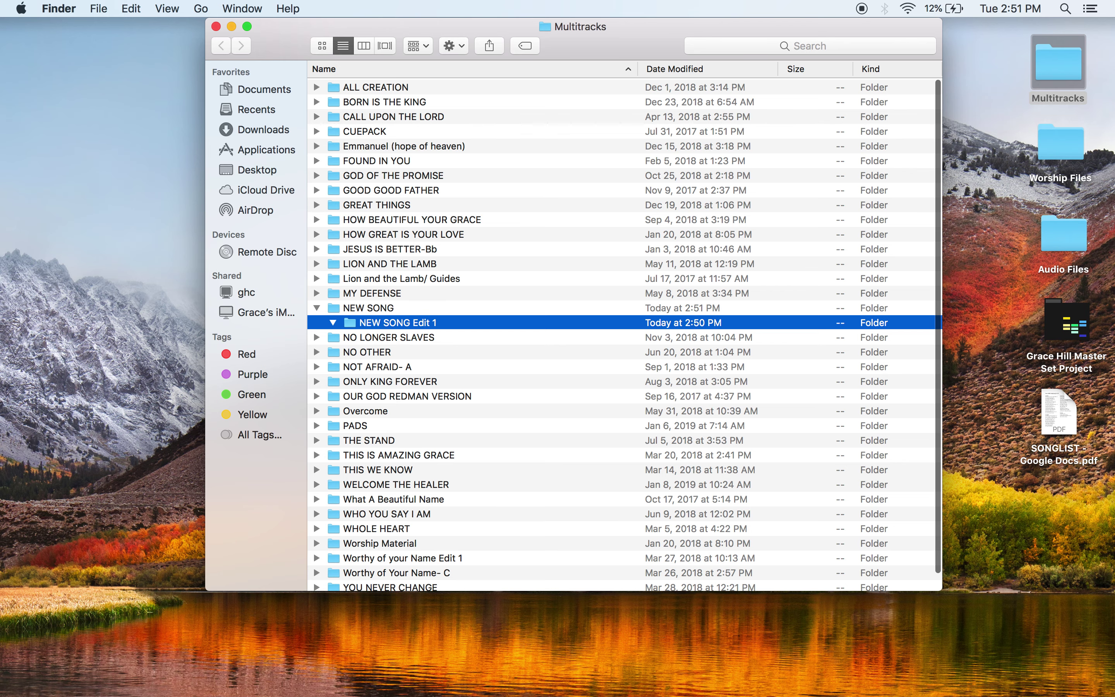
Move the NEW SONG folder to the Trash.
{"action": "right_click", "coordinate": [365, 311]}
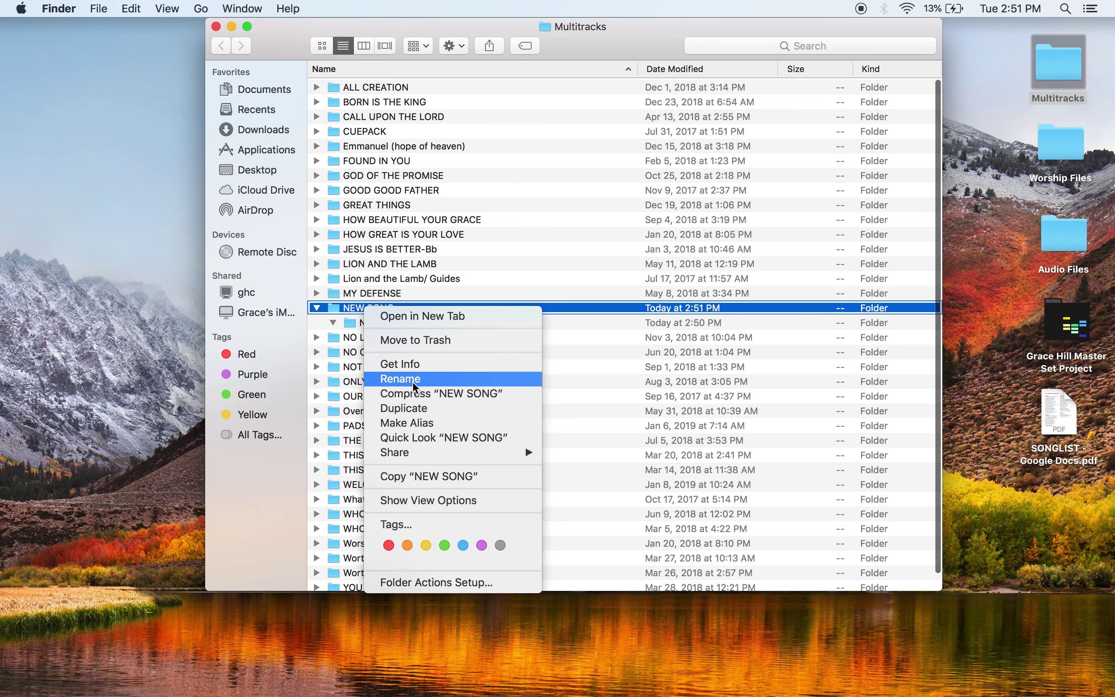
{"action": "left_click", "coordinate": [432, 348]}
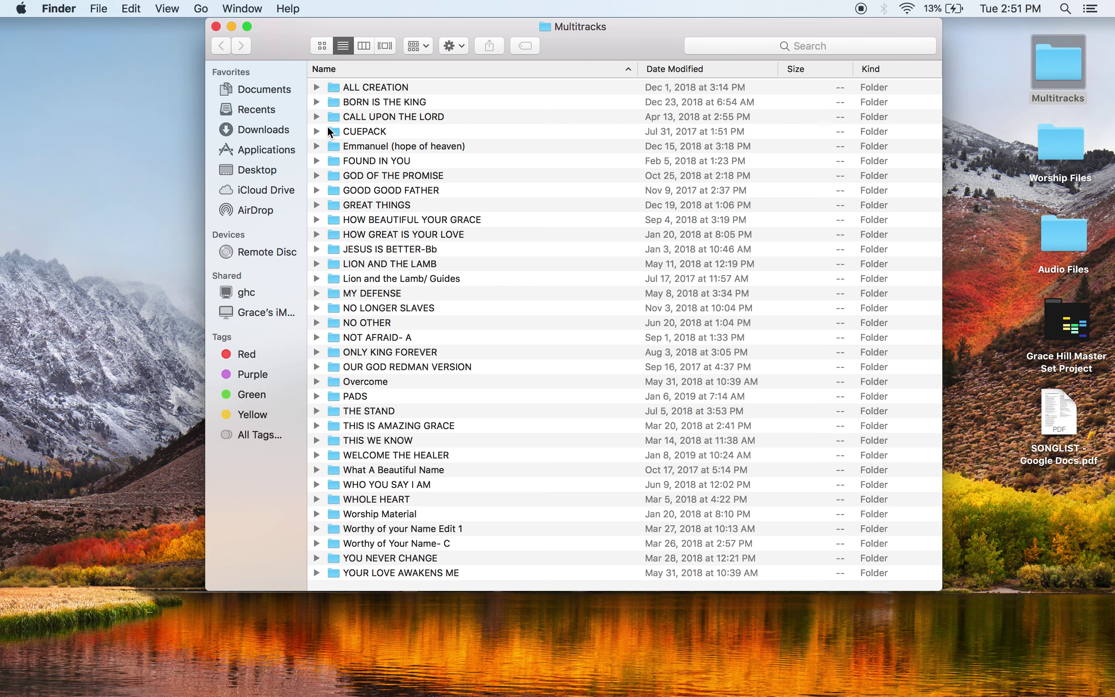
Close the Multitracks window and launch Ableton Live 9 Standard by searching the installed applications for "abl".
{"action": "left_click", "coordinate": [216, 27]}
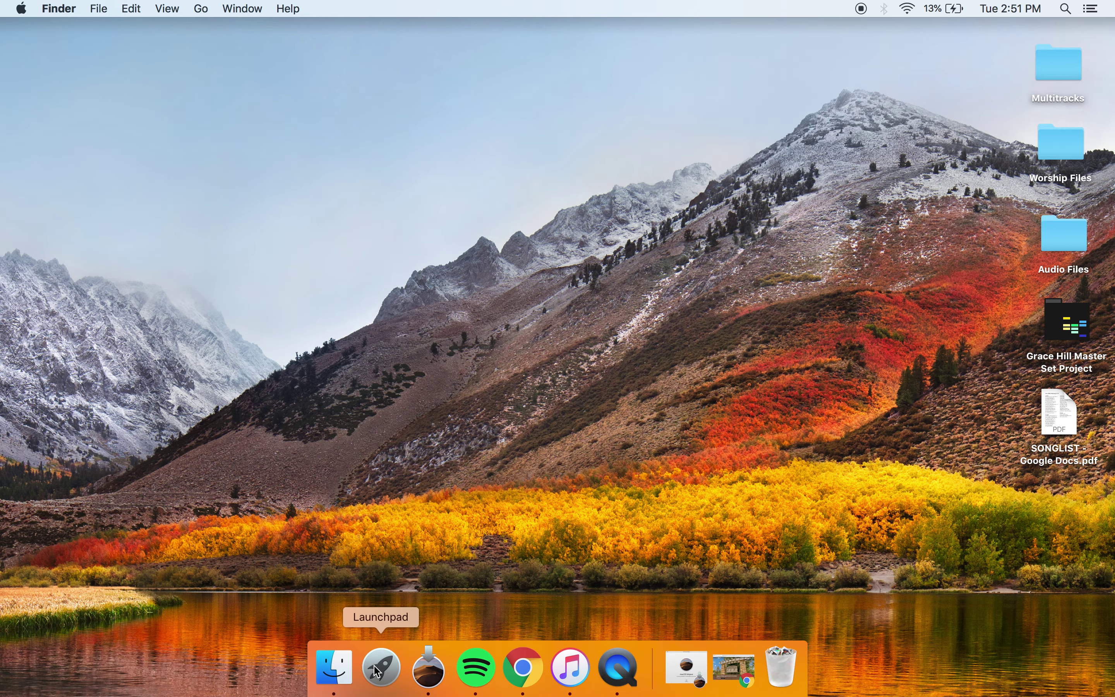
{"action": "left_click", "coordinate": [377, 670]}
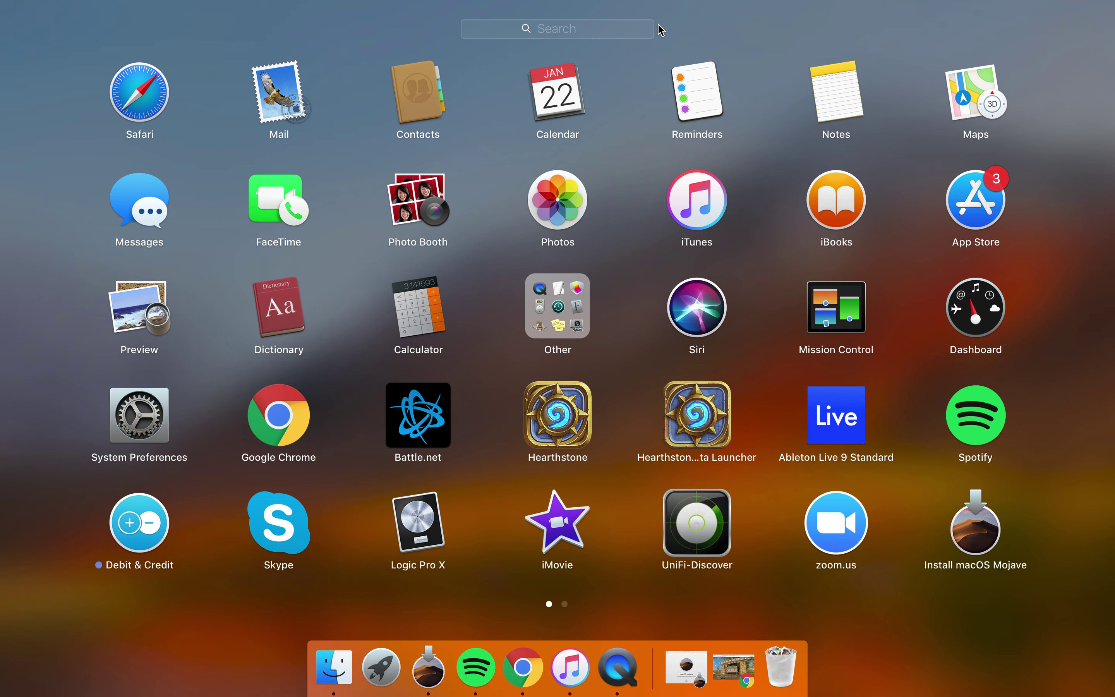
{"action": "type", "text": "abl"}
{"action": "left_click", "coordinate": [584, 85]}
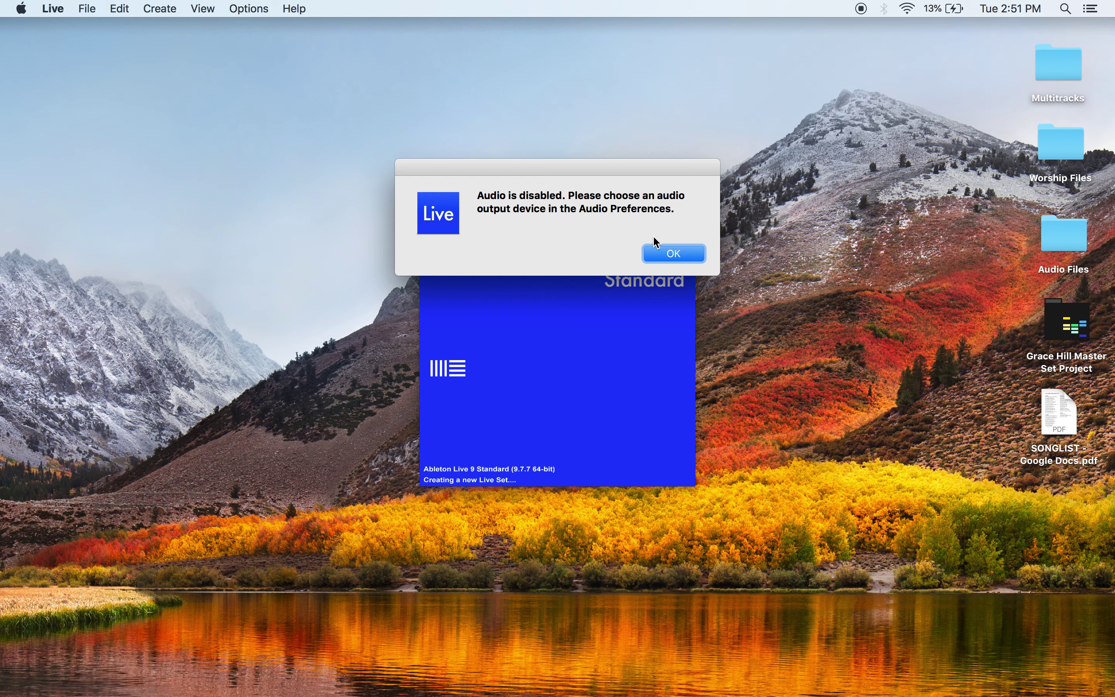
Dismiss the disabled-audio warning and open the recent set Grace Hill Master Set.als.
{"action": "left_click", "coordinate": [658, 252]}
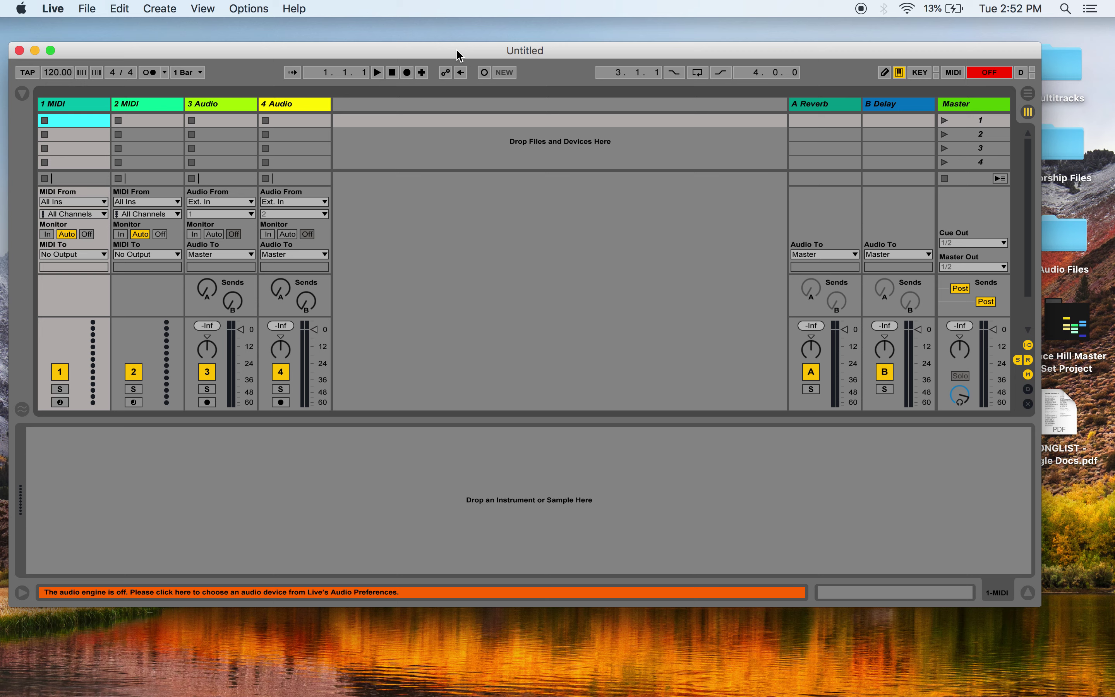
{"action": "left_click_drag", "start_coordinate": [460, 56], "coordinate": [468, 54]}
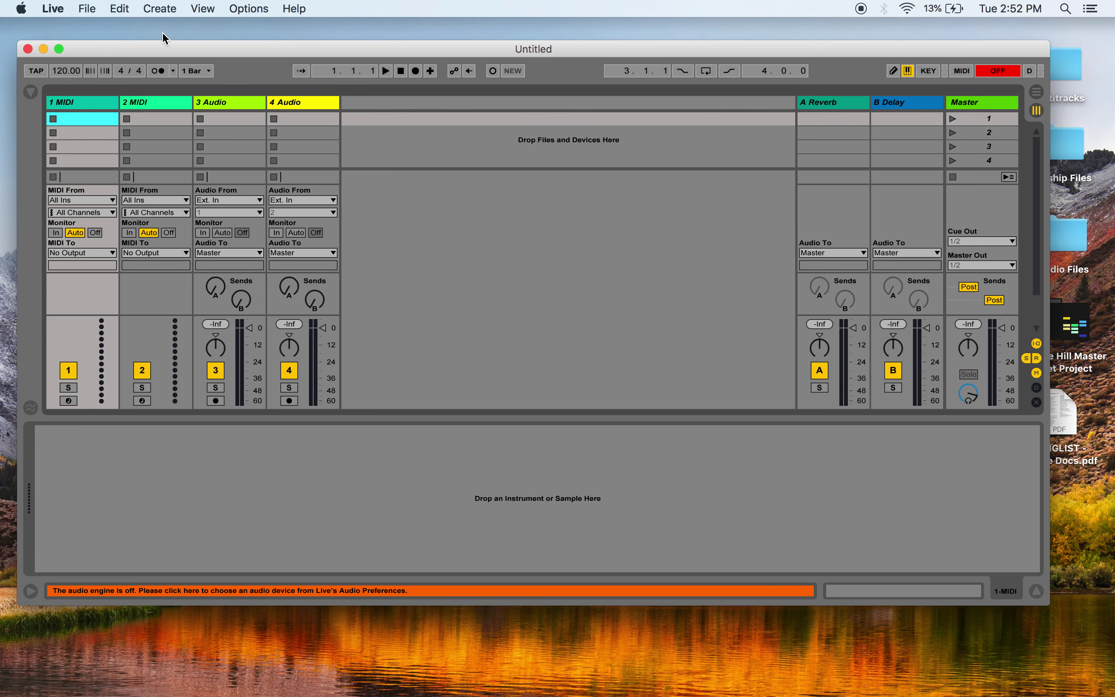
{"action": "left_click", "coordinate": [87, 6]}
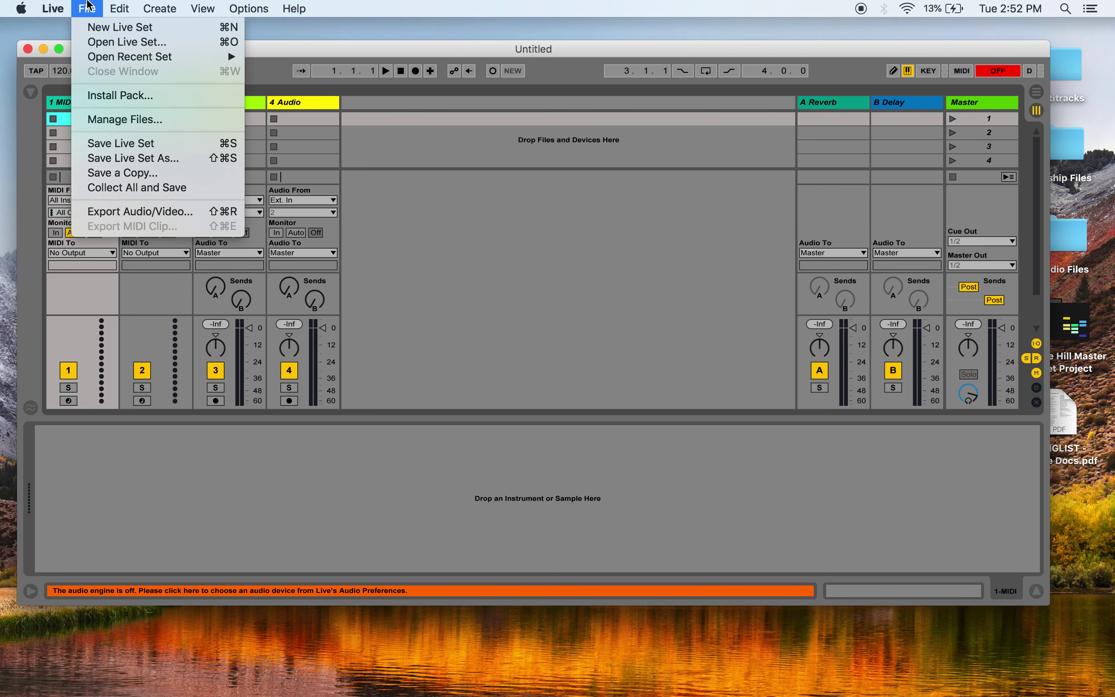
{"action": "mouse_move", "coordinate": [111, 58]}
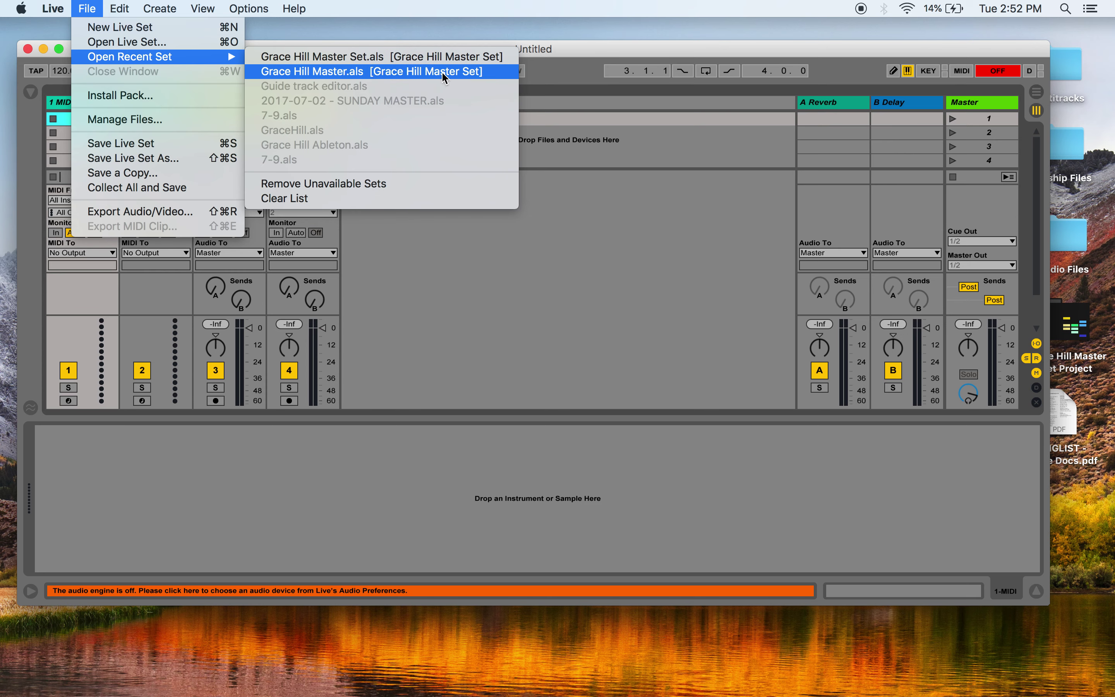
{"action": "left_click", "coordinate": [389, 63]}
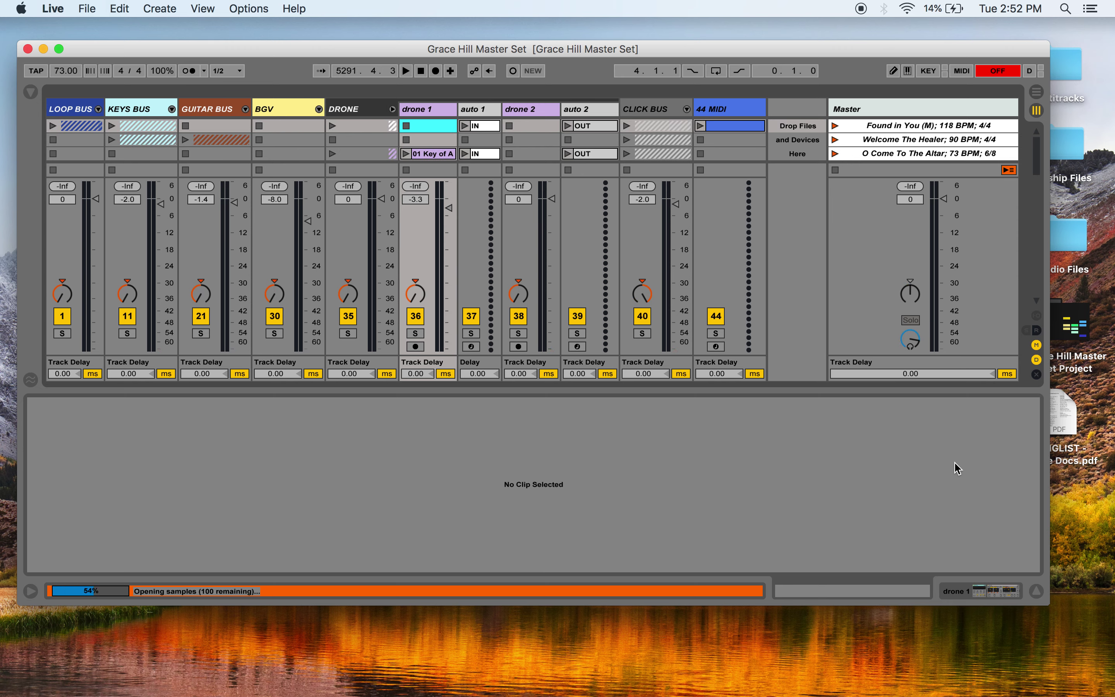
Show the sample details of the "01 Key of A" clip in the drone 1 track.
{"action": "left_click", "coordinate": [1035, 594]}
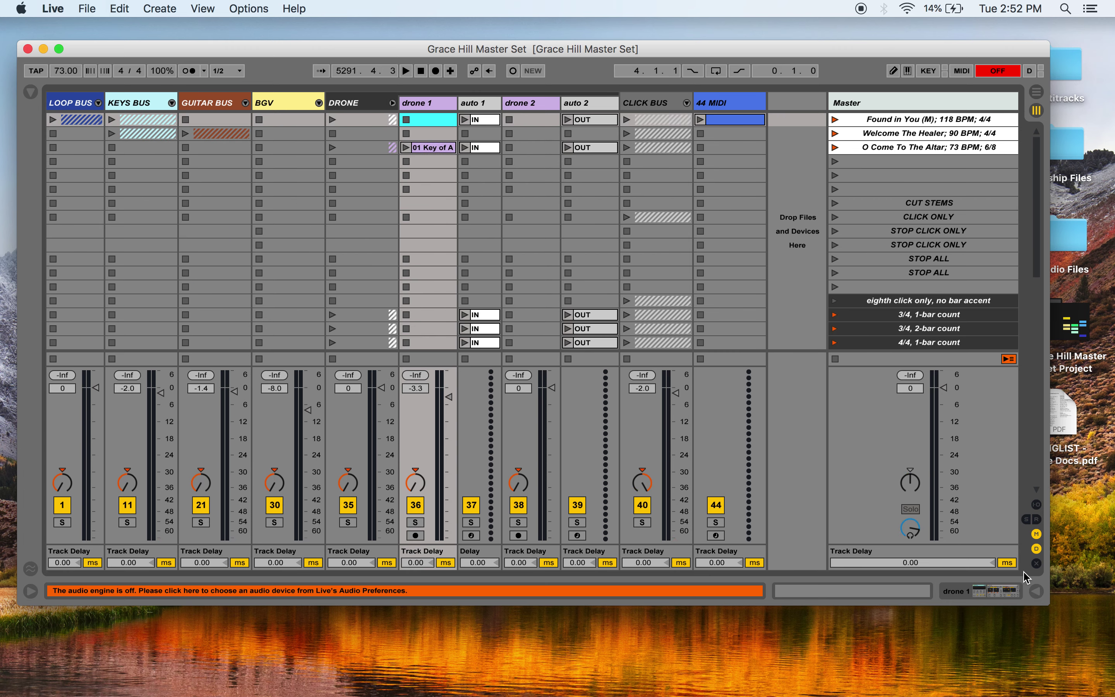
{"action": "left_click", "coordinate": [1035, 593]}
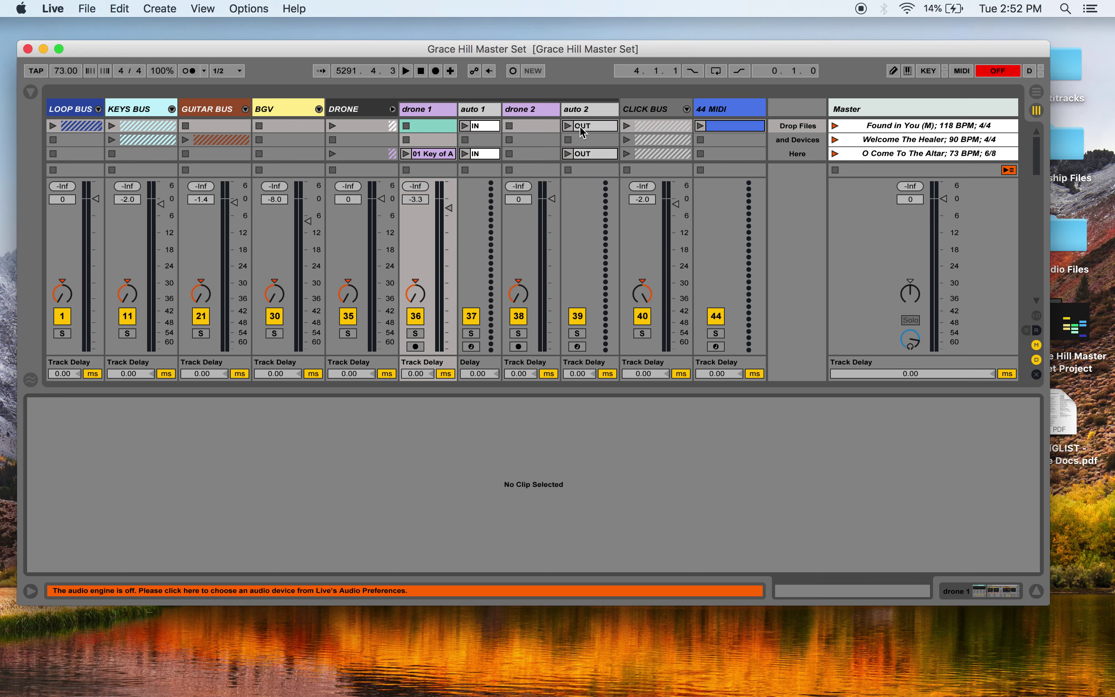
{"action": "left_click", "coordinate": [421, 154]}
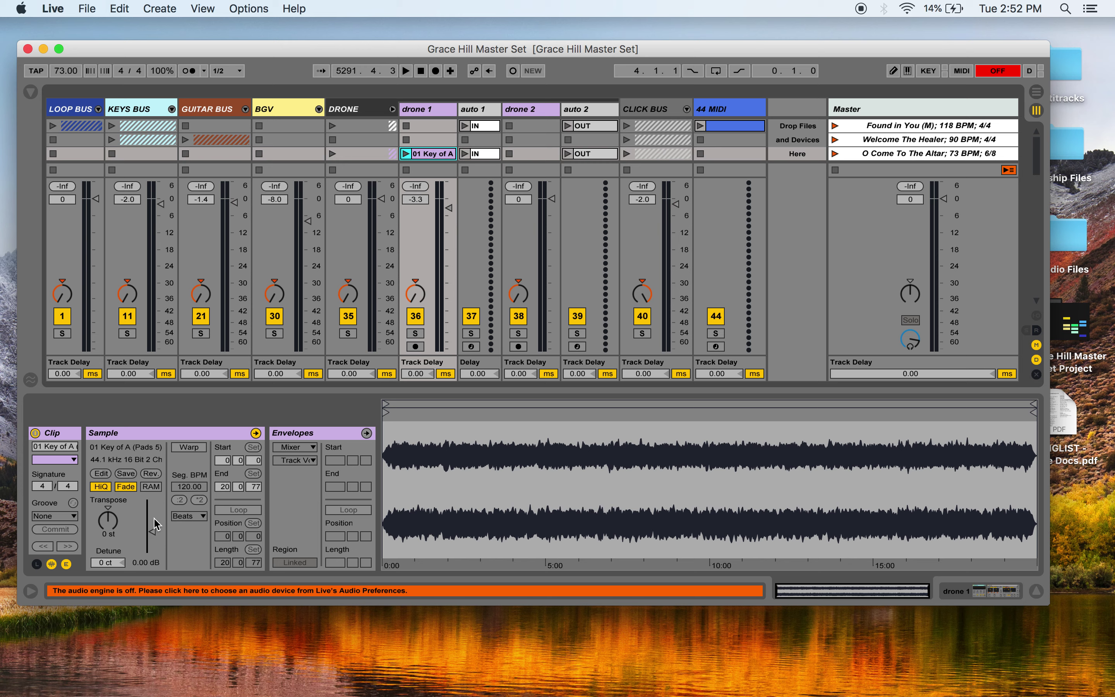
Give the session grid the full screen without the clip detail view, and fold the DRONE group.
{"action": "left_click", "coordinate": [1036, 591]}
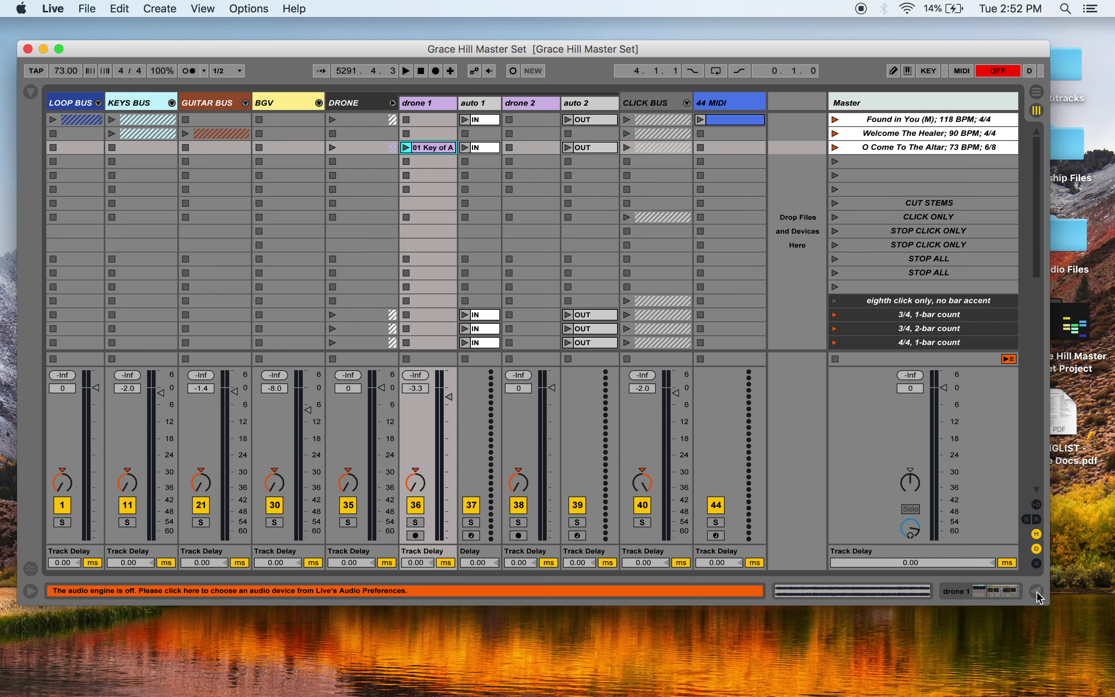
{"action": "left_click", "coordinate": [61, 49]}
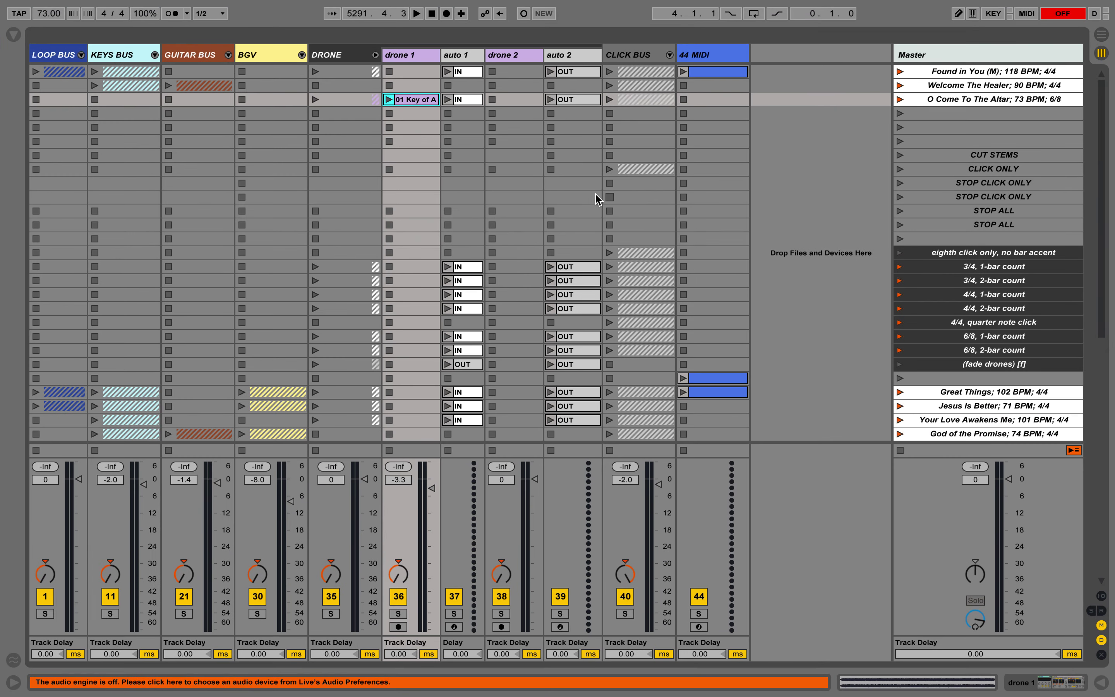
{"action": "left_click", "coordinate": [375, 54]}
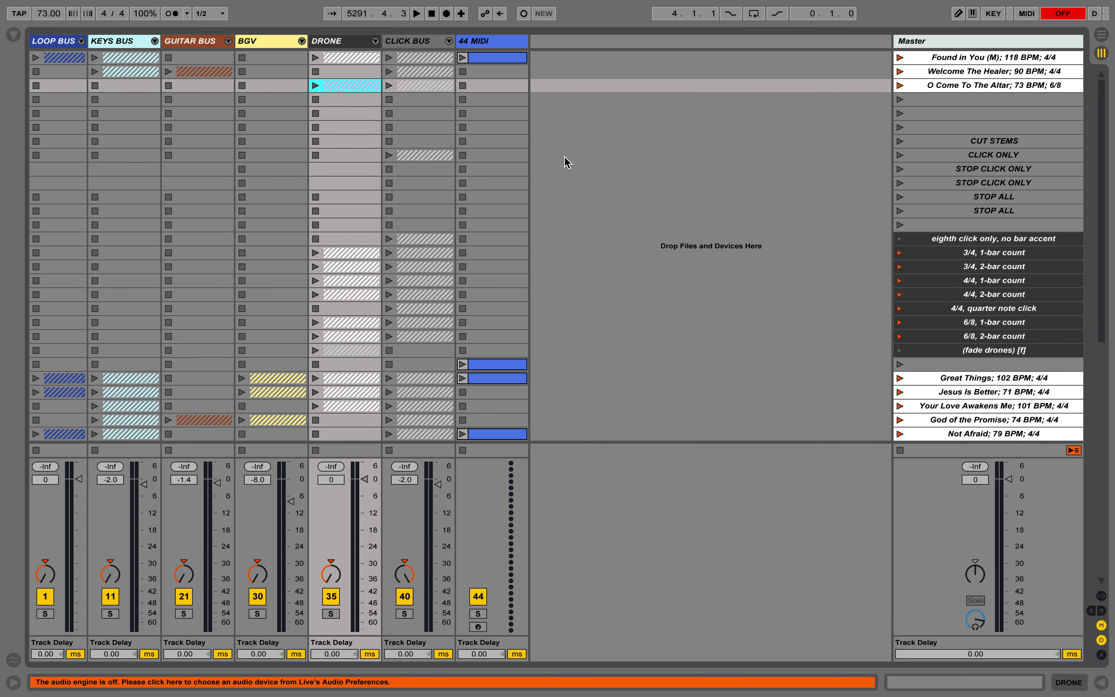
Examine the Found in You (M), Welcome The Healer and O Come To The Altar scenes and the song scenes further down the Master track.
{"action": "left_click", "coordinate": [987, 58]}
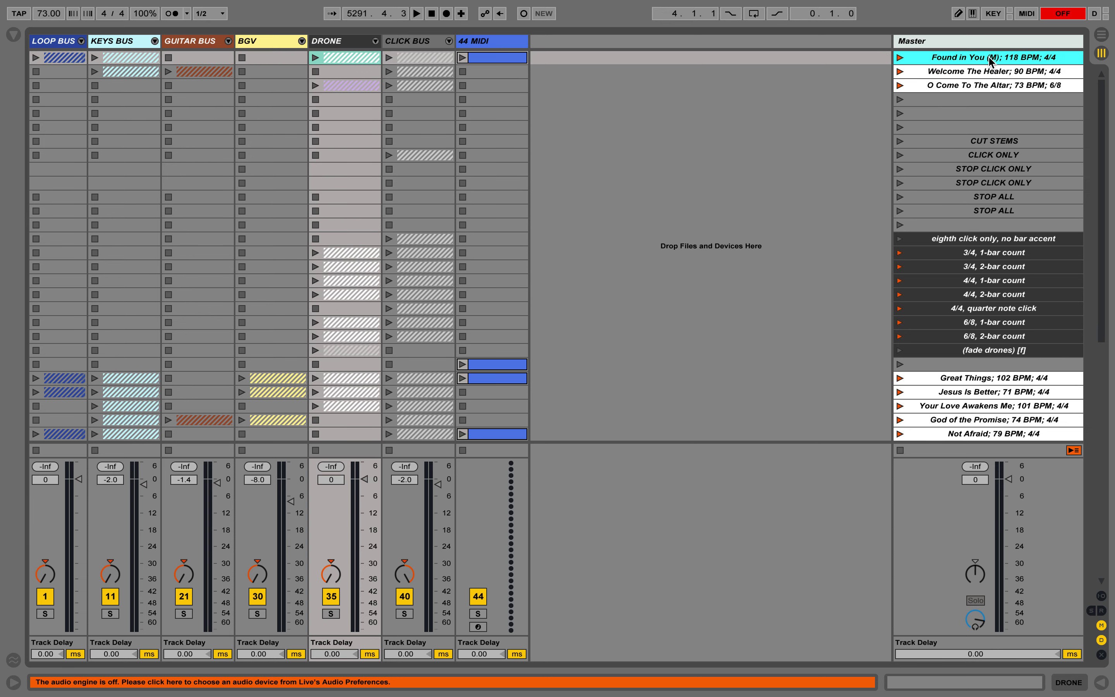
{"action": "left_click", "coordinate": [984, 74]}
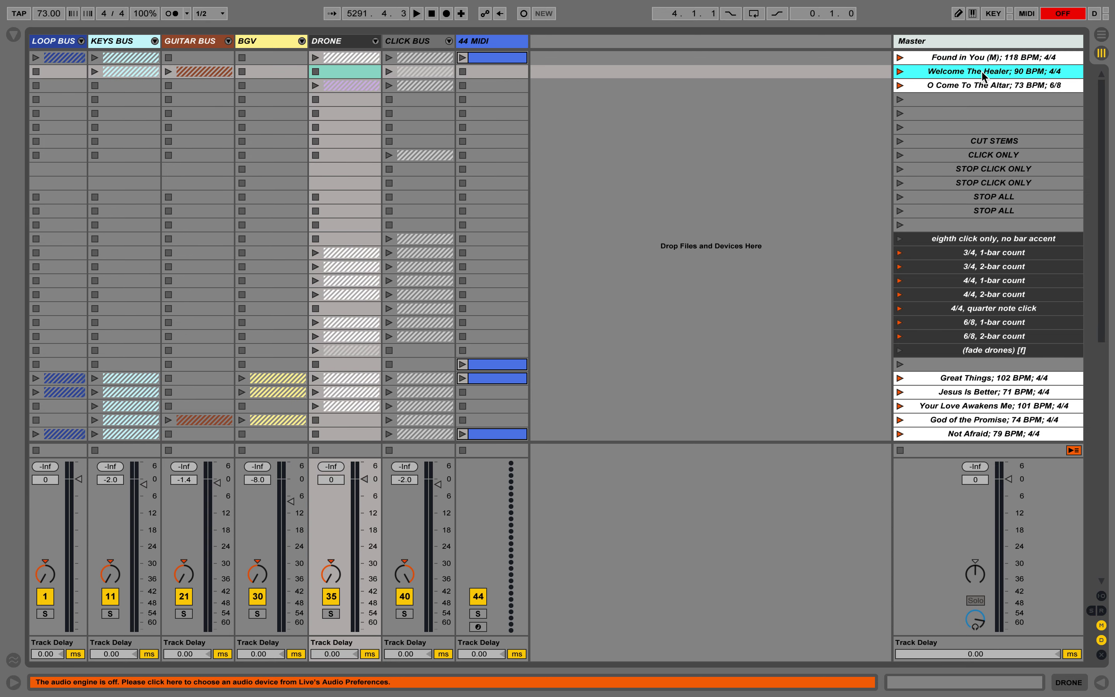
{"action": "left_click", "coordinate": [972, 88]}
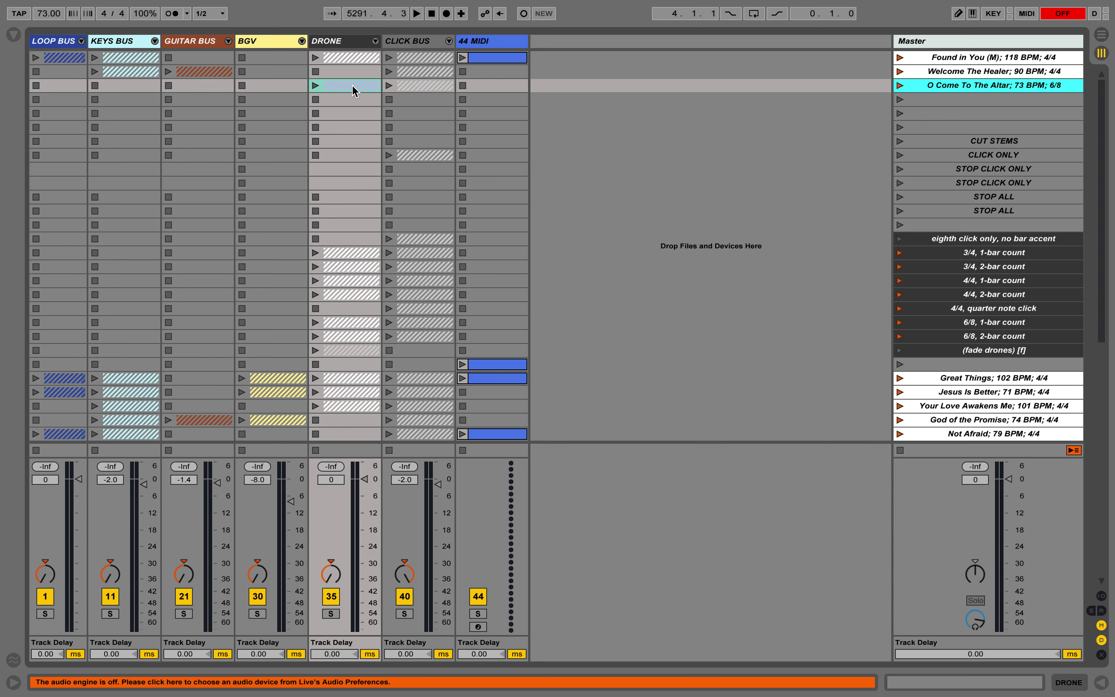
{"action": "scroll", "coordinate": [917, 110], "scroll_direction": "down", "scroll_amount": 5}
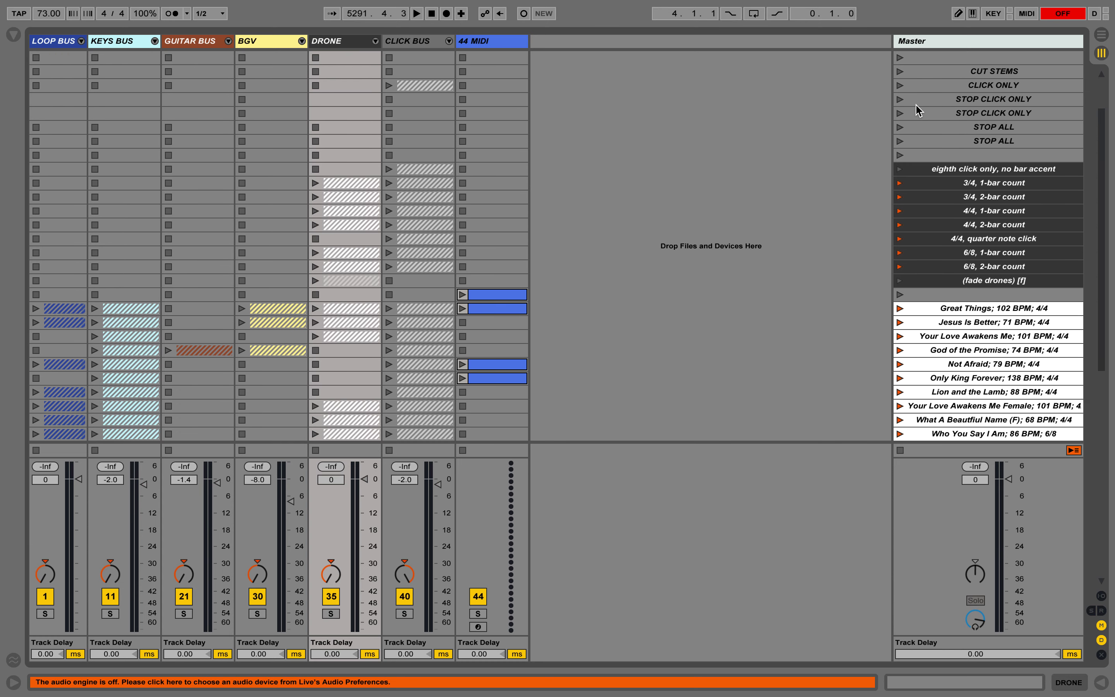
{"action": "scroll", "coordinate": [917, 110], "scroll_direction": "down", "scroll_amount": 13}
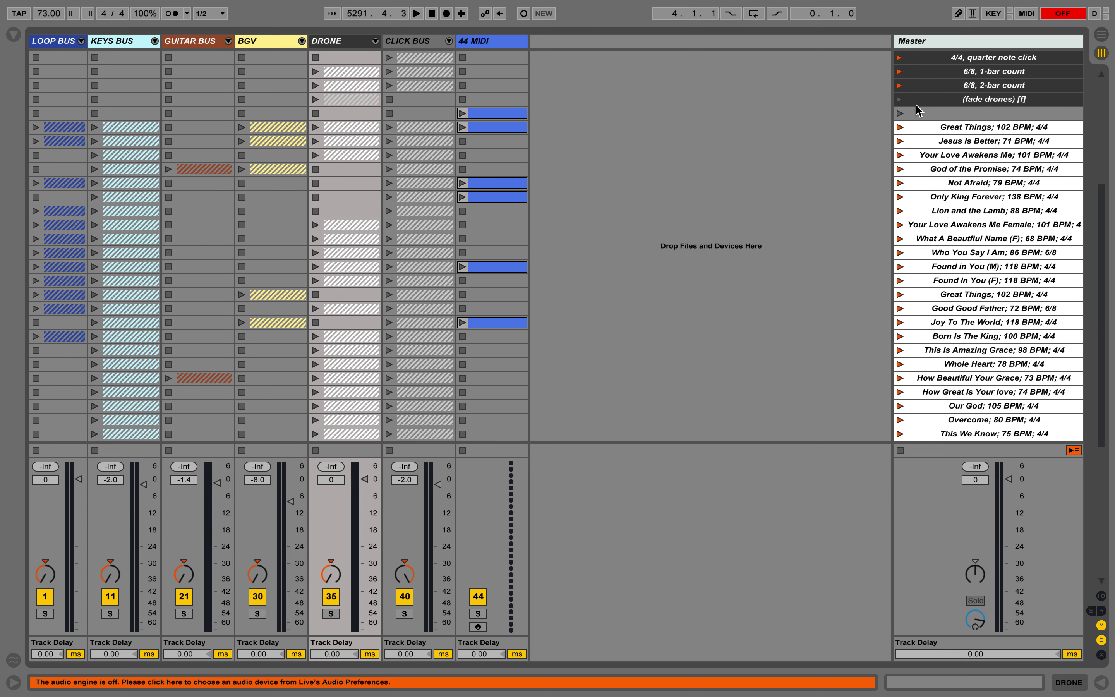
{"action": "scroll", "coordinate": [916, 110], "scroll_direction": "down", "scroll_amount": 6}
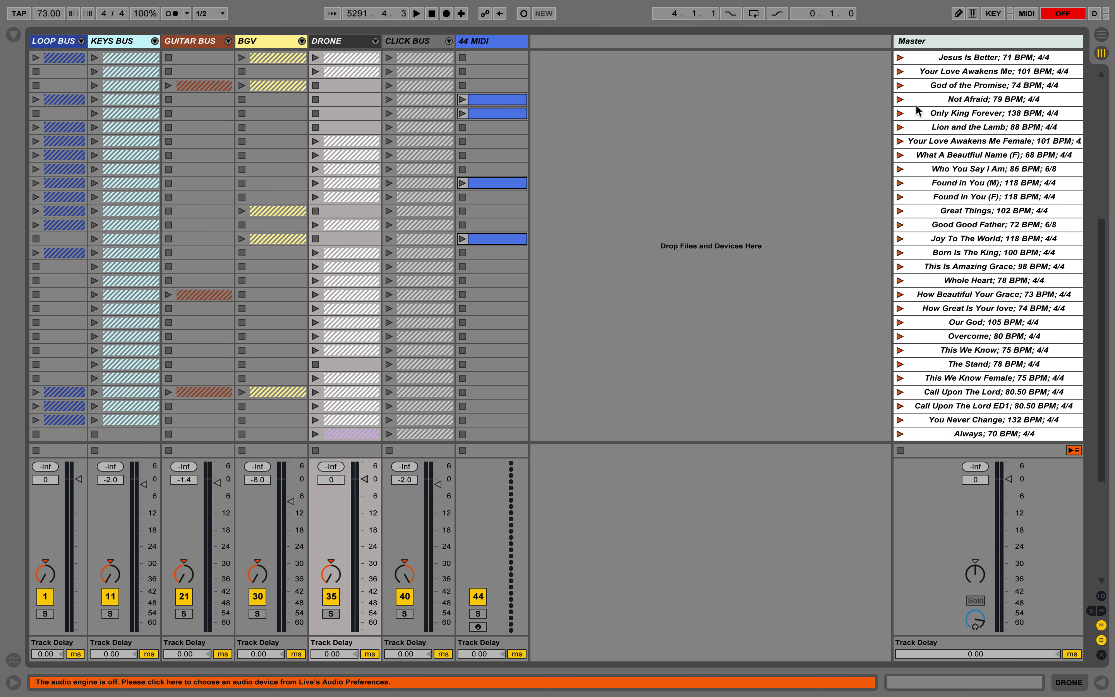
{"action": "scroll", "coordinate": [915, 104], "scroll_direction": "down", "scroll_amount": 4}
{"action": "scroll", "coordinate": [915, 104], "scroll_direction": "up", "scroll_amount": 20}
Copy the Welcome The Healer scene into the song library between Great Things and Jesus Is Better.
{"action": "left_click", "coordinate": [965, 70]}
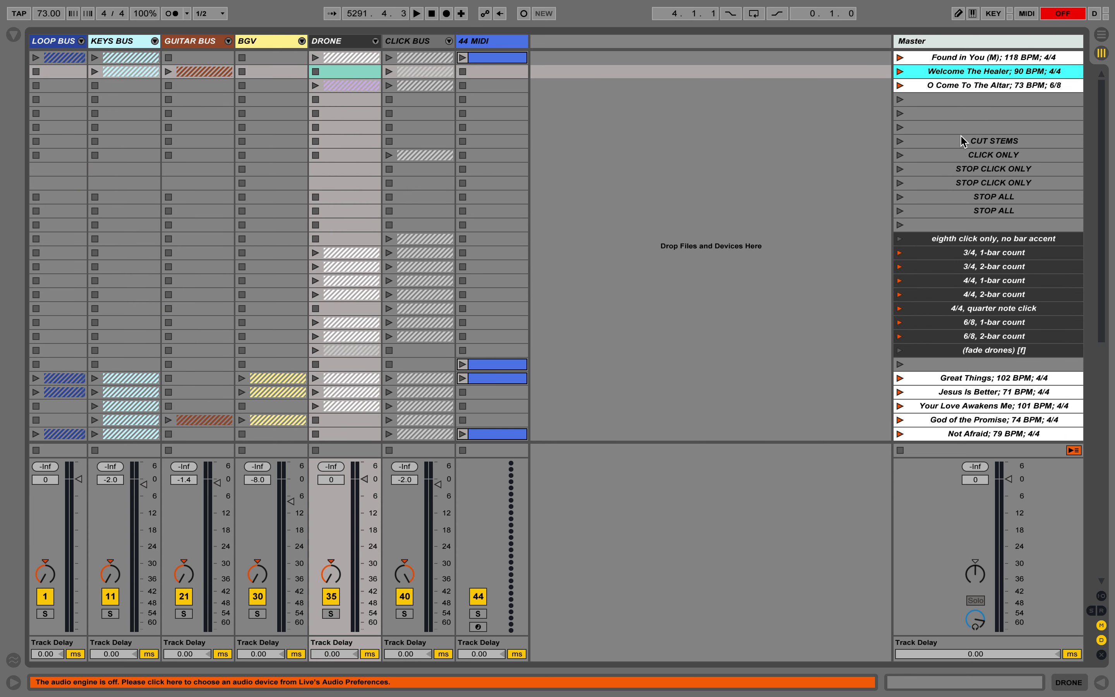
{"action": "scroll", "coordinate": [963, 139], "scroll_direction": "down", "scroll_amount": 16}
{"action": "left_click", "coordinate": [956, 170]}
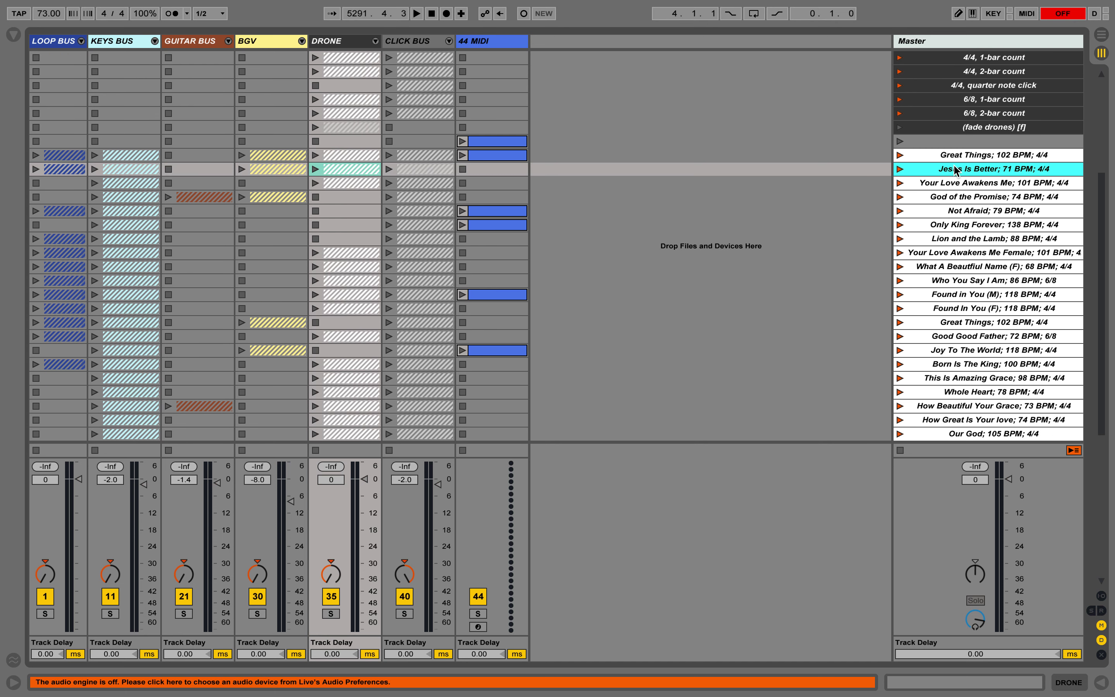
{"action": "scroll", "coordinate": [956, 170], "scroll_direction": "up", "scroll_amount": 1}
{"action": "left_click", "coordinate": [955, 169]}
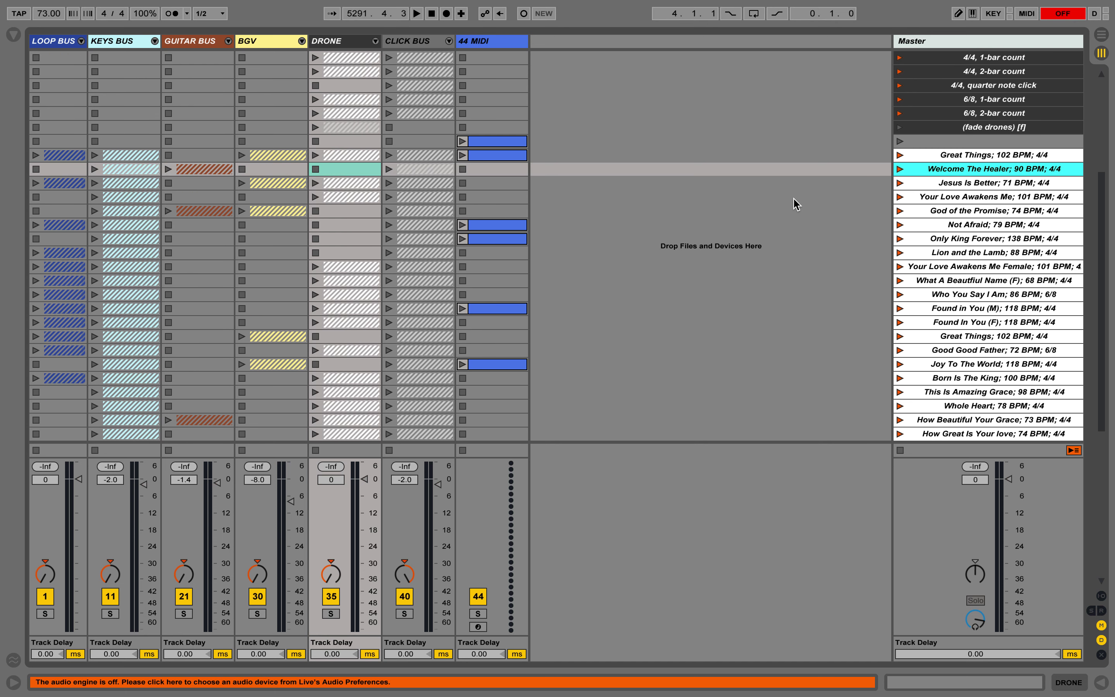
Stop the transport to reset the playback position to 1.1.1.
{"action": "scroll", "coordinate": [1017, 256], "scroll_direction": "down", "scroll_amount": 15}
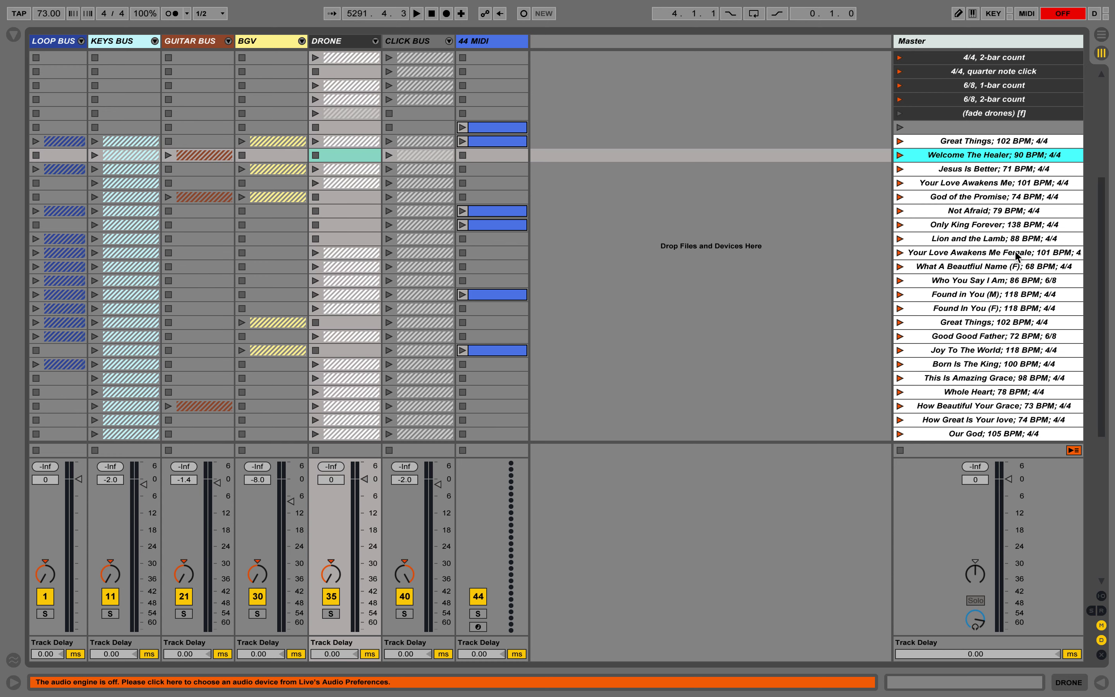
{"action": "scroll", "coordinate": [1017, 257], "scroll_direction": "down", "scroll_amount": 10}
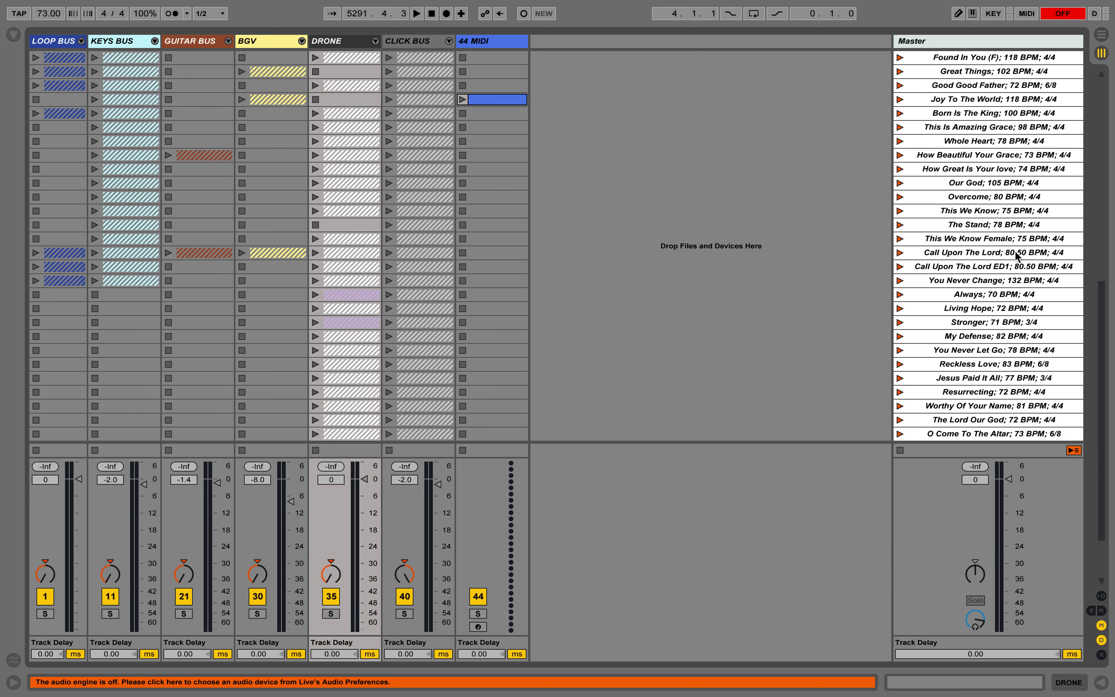
{"action": "scroll", "coordinate": [1017, 256], "scroll_direction": "up", "scroll_amount": 3}
{"action": "scroll", "coordinate": [1017, 256], "scroll_direction": "up", "scroll_amount": 20}
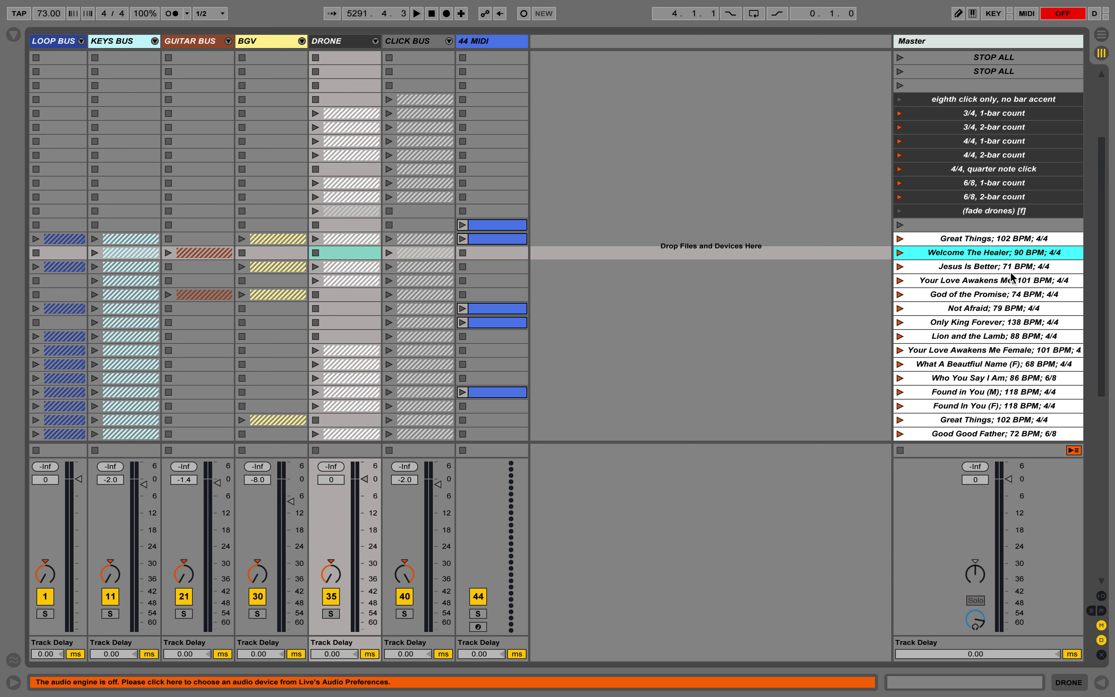
{"action": "left_click", "coordinate": [432, 13]}
{"action": "scroll", "coordinate": [838, 201], "scroll_direction": "up", "scroll_amount": 5}
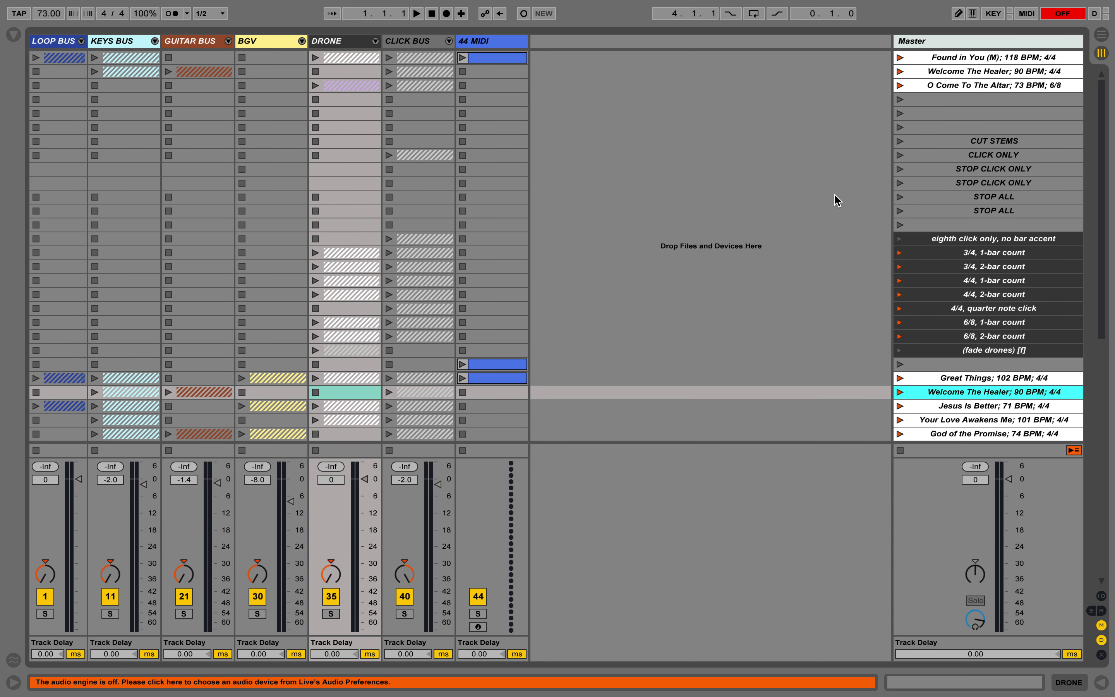
Review the MIDI assignments of the control scenes in MIDI map mode, and leave that mode.
{"action": "left_click", "coordinate": [1025, 14]}
{"action": "left_click", "coordinate": [1023, 15]}
{"action": "scroll", "coordinate": [948, 257], "scroll_direction": "down", "scroll_amount": 3}
{"action": "left_click", "coordinate": [1026, 14]}
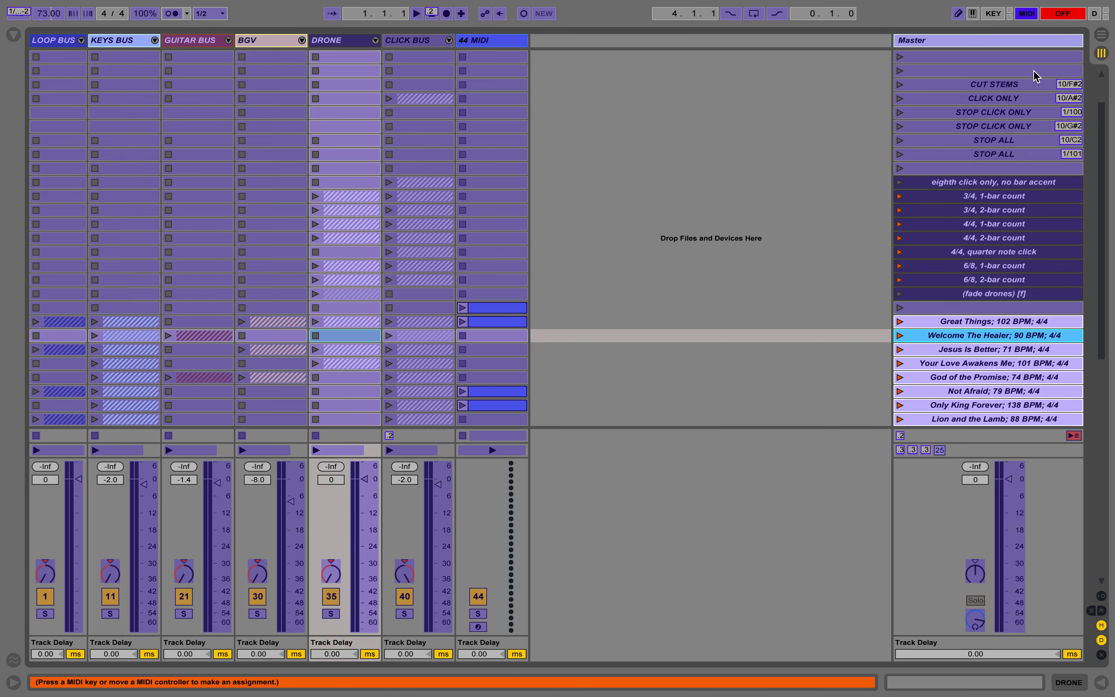
{"action": "scroll", "coordinate": [969, 206], "scroll_direction": "up", "scroll_amount": 3}
{"action": "left_click", "coordinate": [1026, 14]}
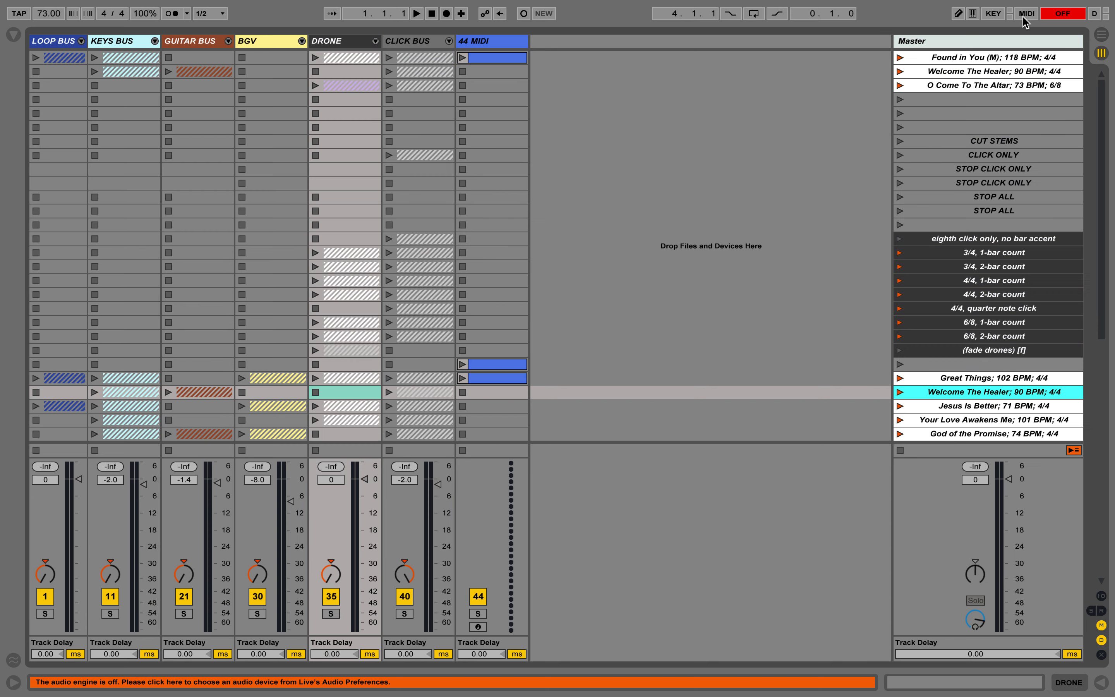
Step through the three set songs at the start of the Master track and compare them with the stored song library.
{"action": "left_click", "coordinate": [956, 57]}
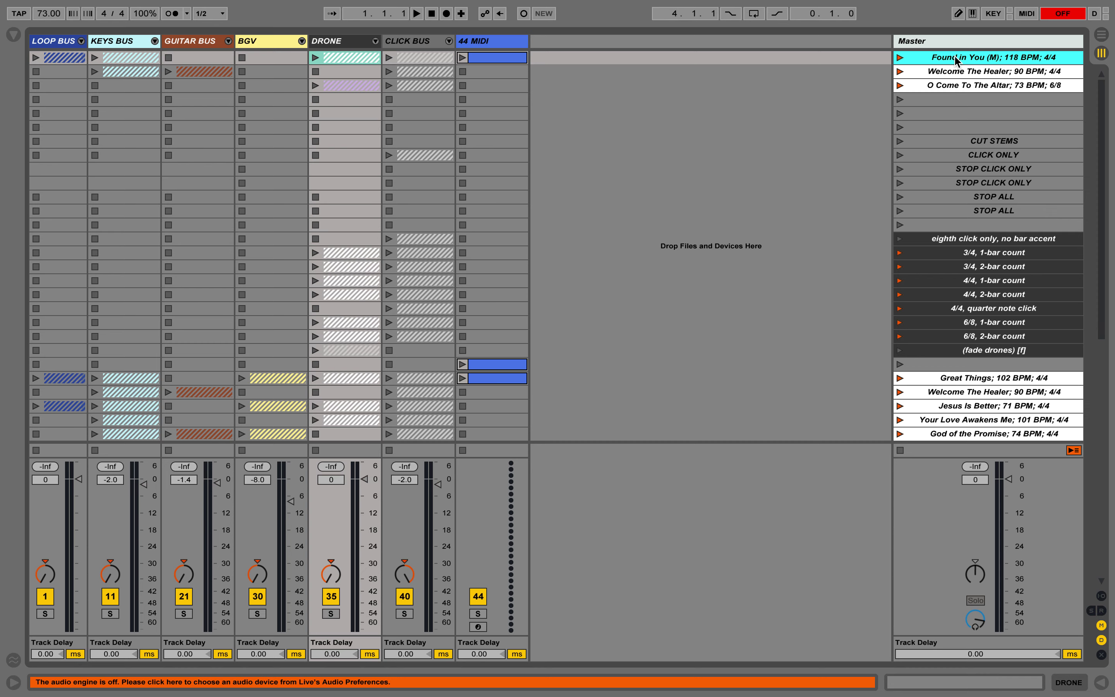
{"action": "key", "text": "Down"}
{"action": "key", "text": "Down"}
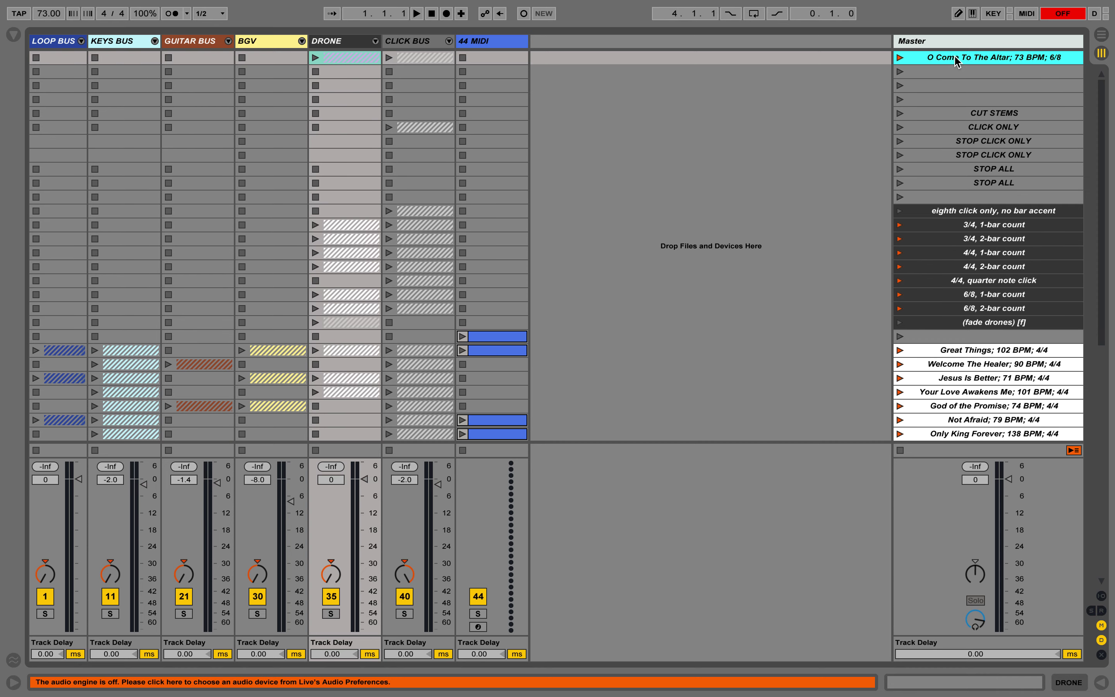
{"action": "scroll", "coordinate": [958, 213], "scroll_direction": "down", "scroll_amount": 10}
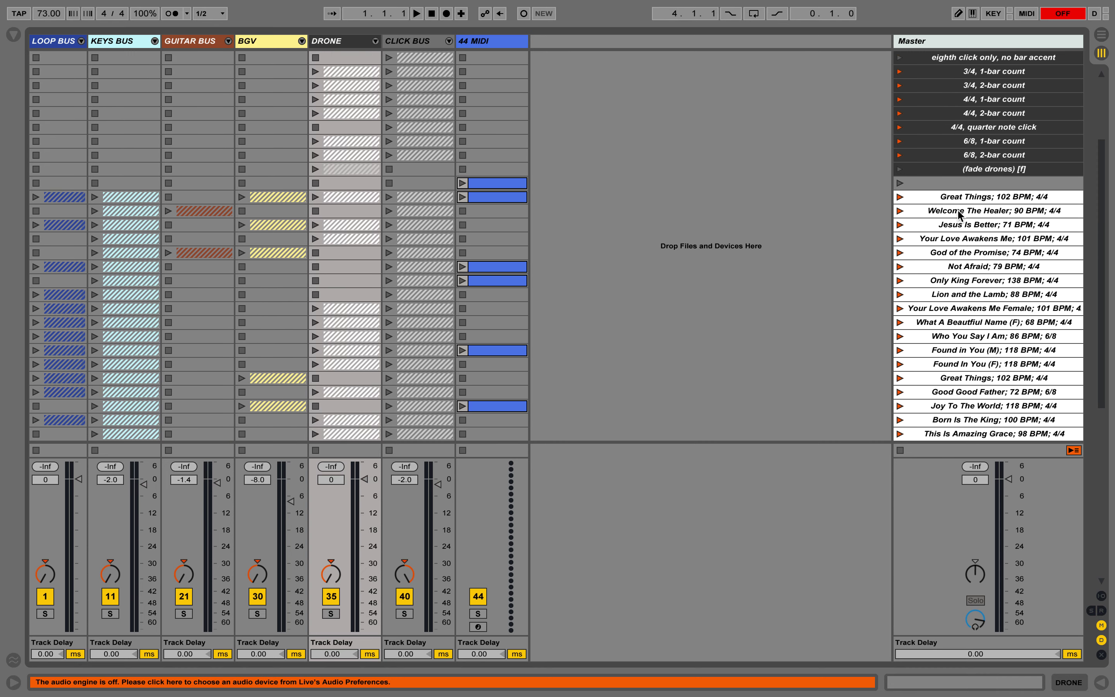
{"action": "scroll", "coordinate": [958, 213], "scroll_direction": "down", "scroll_amount": 2}
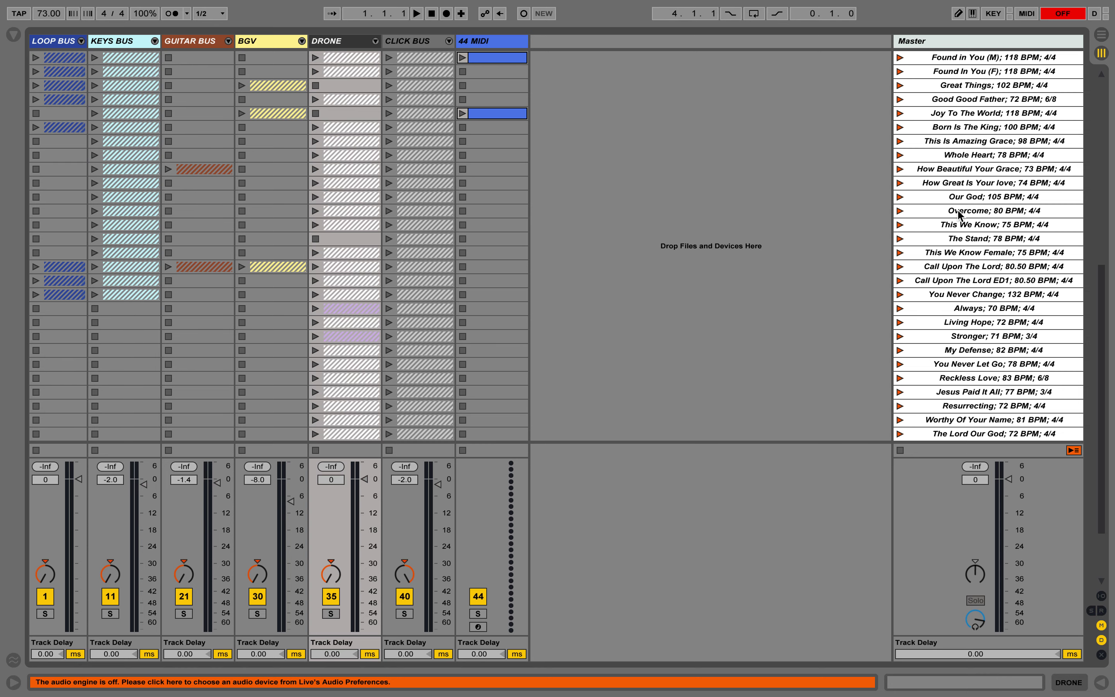
{"action": "scroll", "coordinate": [958, 213], "scroll_direction": "up", "scroll_amount": 10}
{"action": "scroll", "coordinate": [958, 213], "scroll_direction": "up", "scroll_amount": 2}
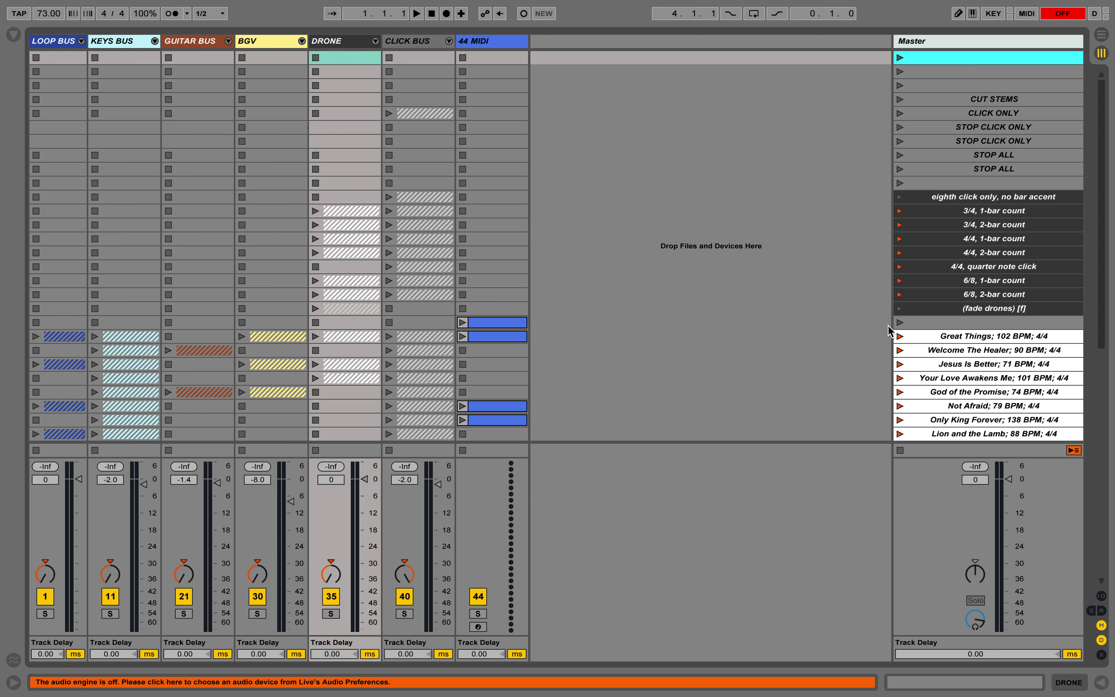
Select the "Great Things; 102 BPM; 4/4" scene just below the count-in scenes.
{"action": "left_click", "coordinate": [699, 301]}
{"action": "scroll", "coordinate": [700, 302], "scroll_direction": "down", "scroll_amount": 3}
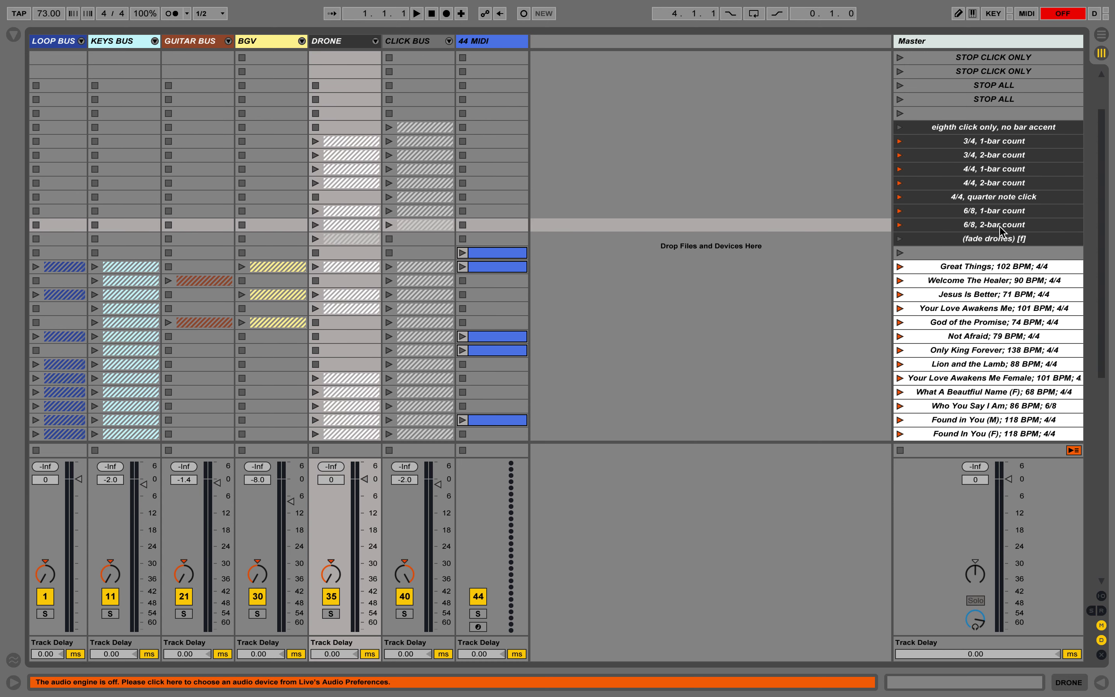
{"action": "left_click", "coordinate": [983, 257]}
{"action": "left_click", "coordinate": [983, 268]}
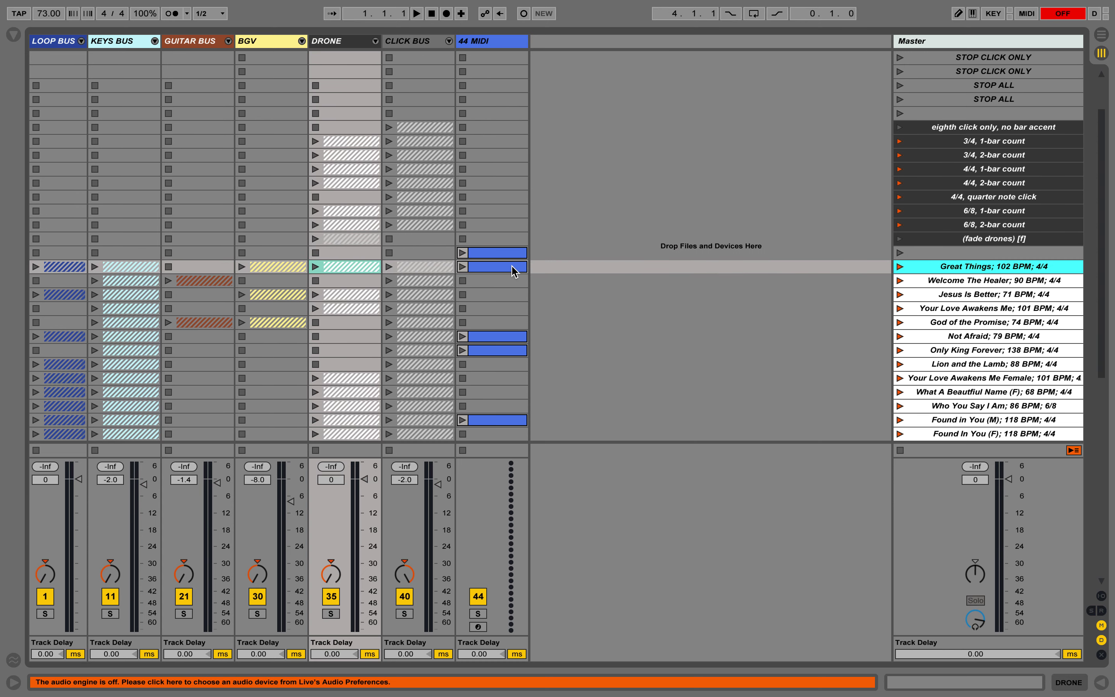
Unfold the LOOP BUS and KEYS BUS groups and select the Keys 1 clip of Great Things.
{"action": "left_click", "coordinate": [81, 41]}
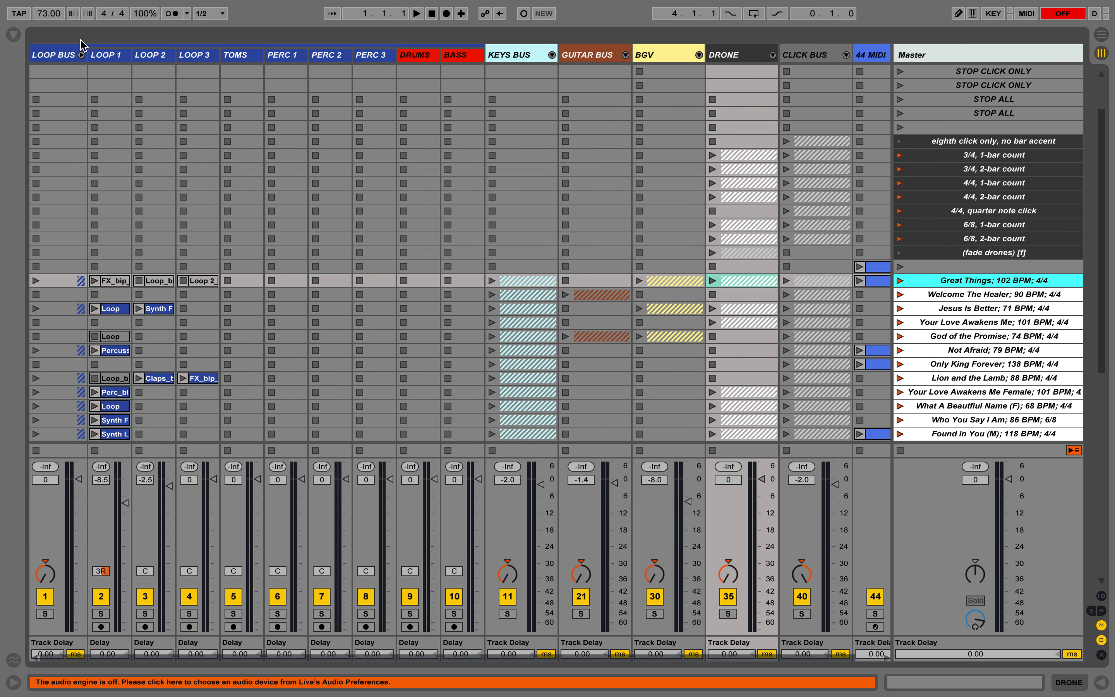
{"action": "left_click", "coordinate": [551, 55]}
{"action": "left_click", "coordinate": [597, 281]}
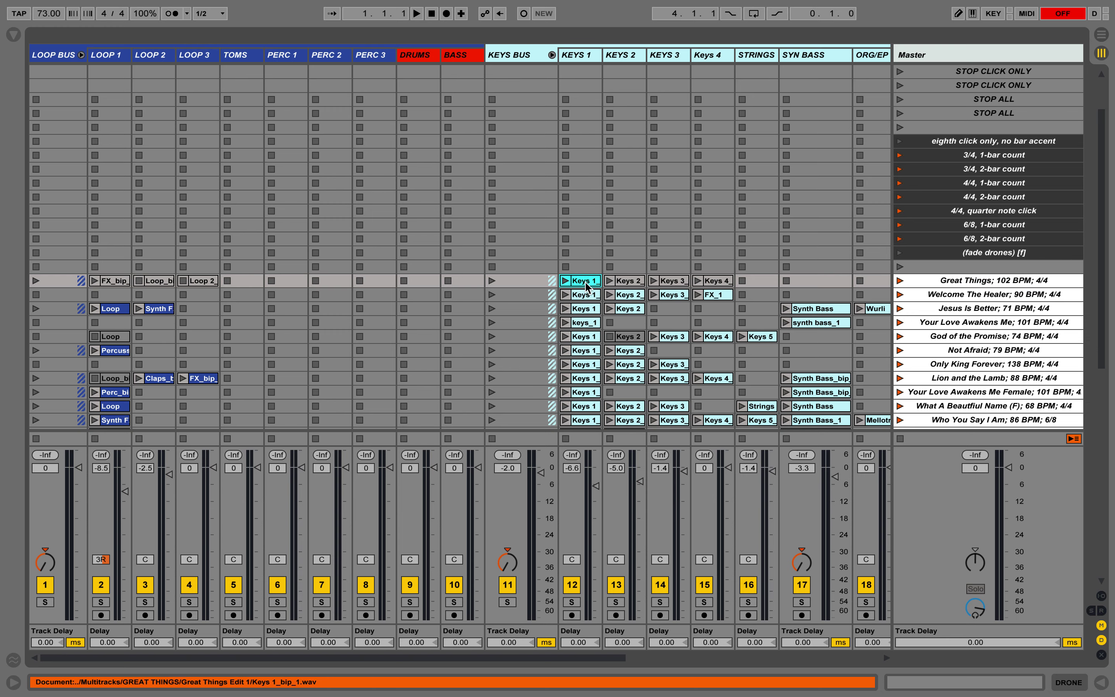
Check the Keys 2, Keys 3 and Keys 4 clips of Great Things one after another.
{"action": "left_click", "coordinate": [620, 282]}
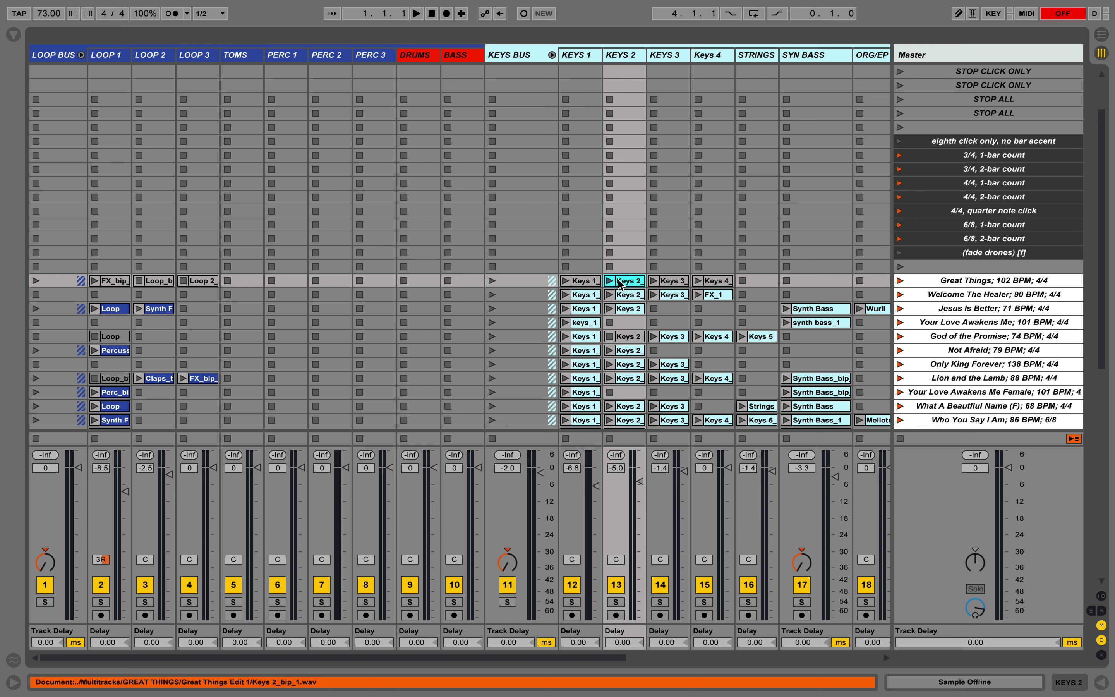
{"action": "left_click", "coordinate": [671, 282]}
{"action": "left_click", "coordinate": [723, 284]}
{"action": "scroll", "coordinate": [723, 288], "scroll_direction": "right", "scroll_amount": 10}
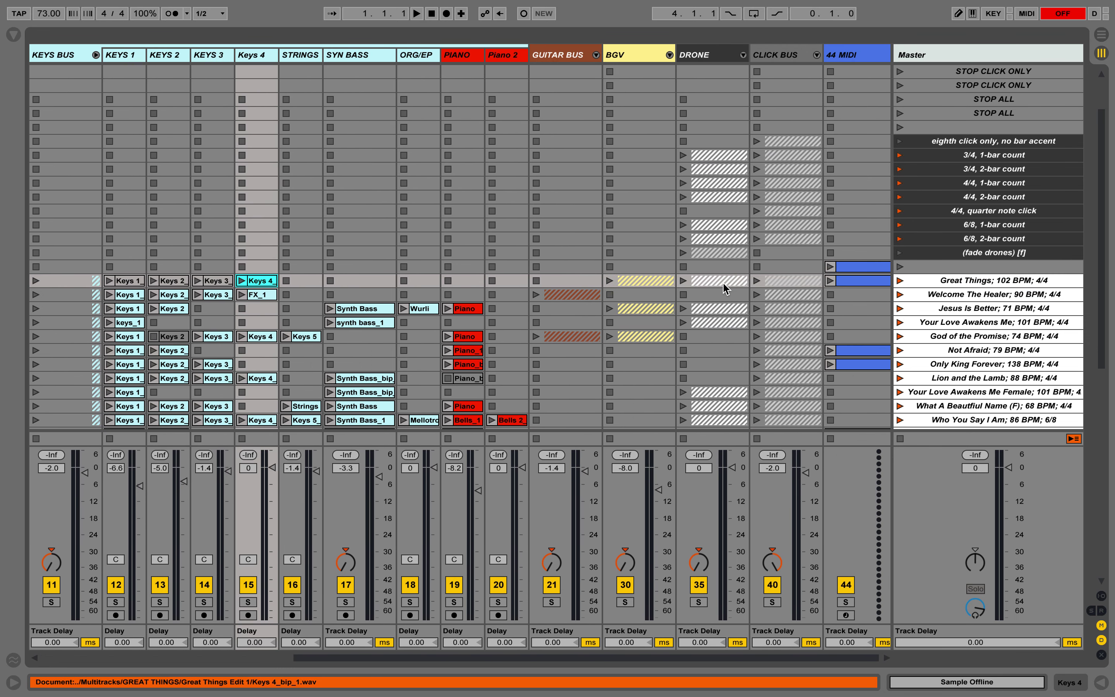
{"action": "scroll", "coordinate": [723, 288], "scroll_direction": "left", "scroll_amount": 5}
{"action": "scroll", "coordinate": [723, 288], "scroll_direction": "left", "scroll_amount": 4}
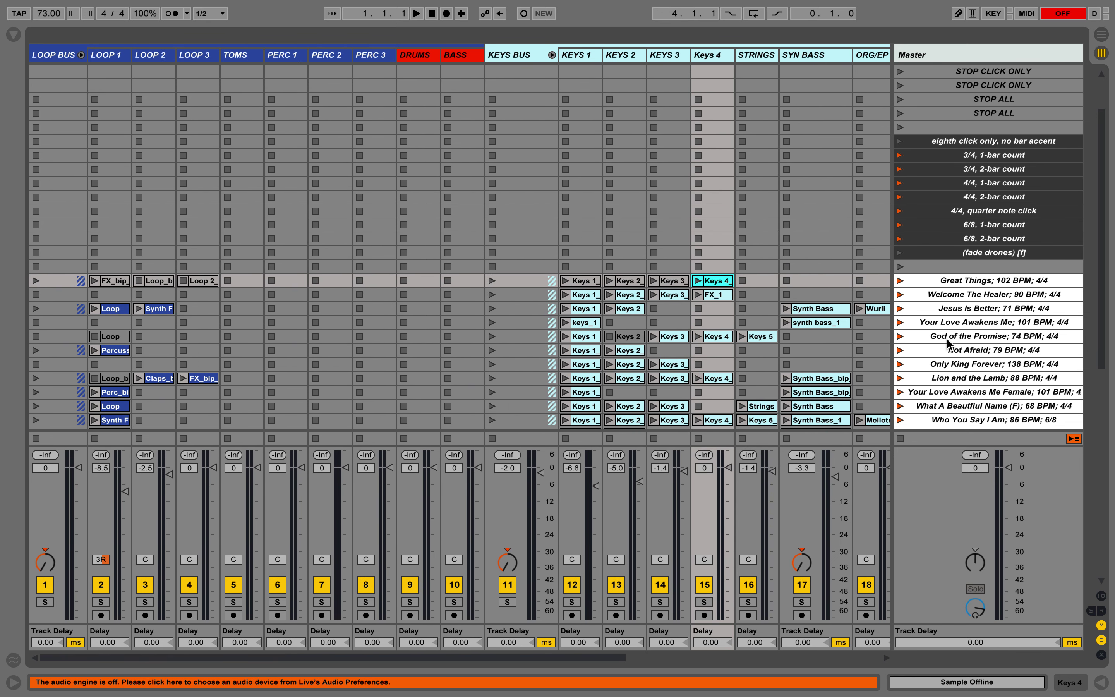
Inspect the waveform of the Keys 2 clip in God of the Promise, and close the clip details.
{"action": "left_click", "coordinate": [705, 339]}
{"action": "left_click", "coordinate": [627, 337]}
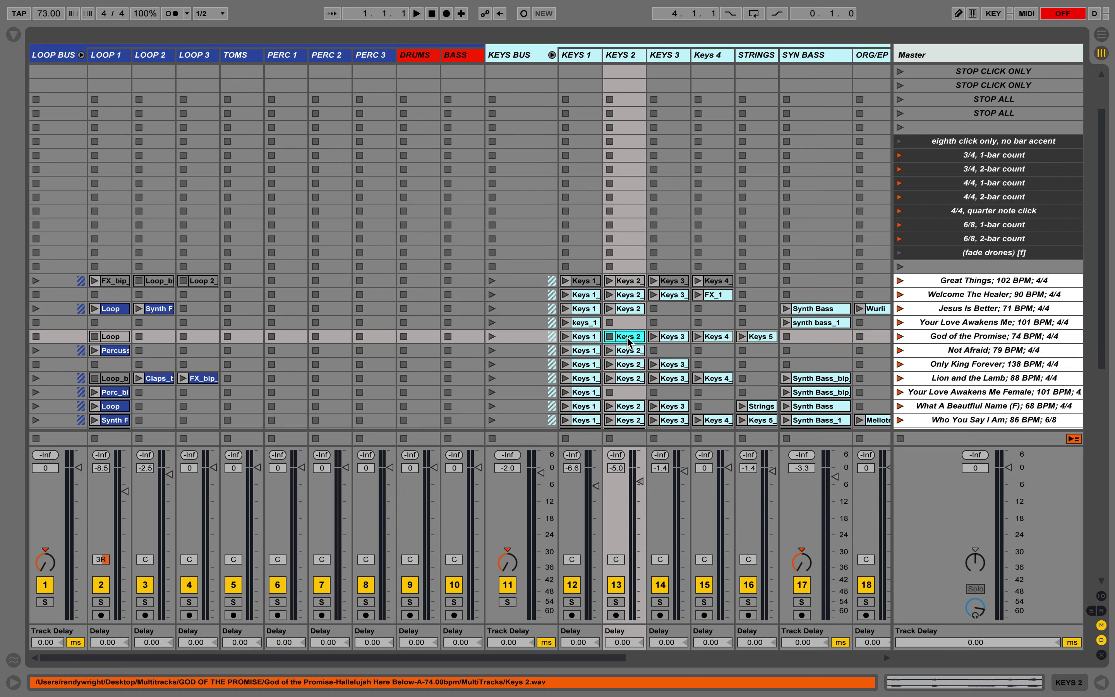
{"action": "double_click", "coordinate": [630, 341]}
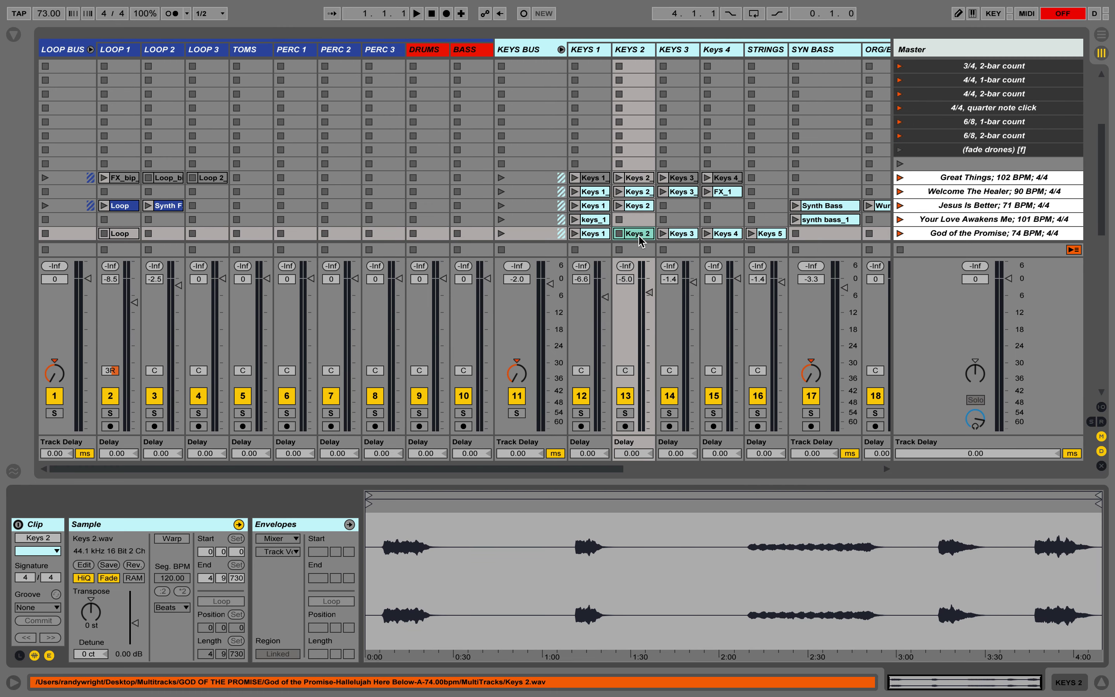
{"action": "left_click", "coordinate": [1101, 682]}
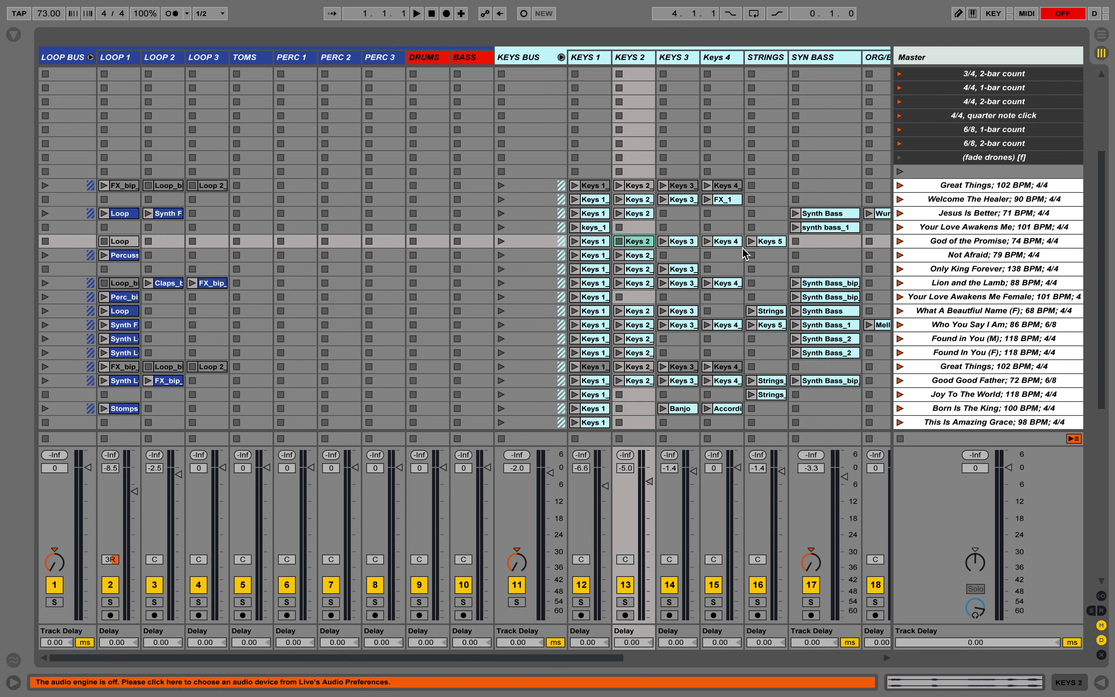
Check the Keys 1 and Keys 2 clips of Great Things, launch its scene, and select the Welcome The Healer scene.
{"action": "left_click", "coordinate": [595, 186]}
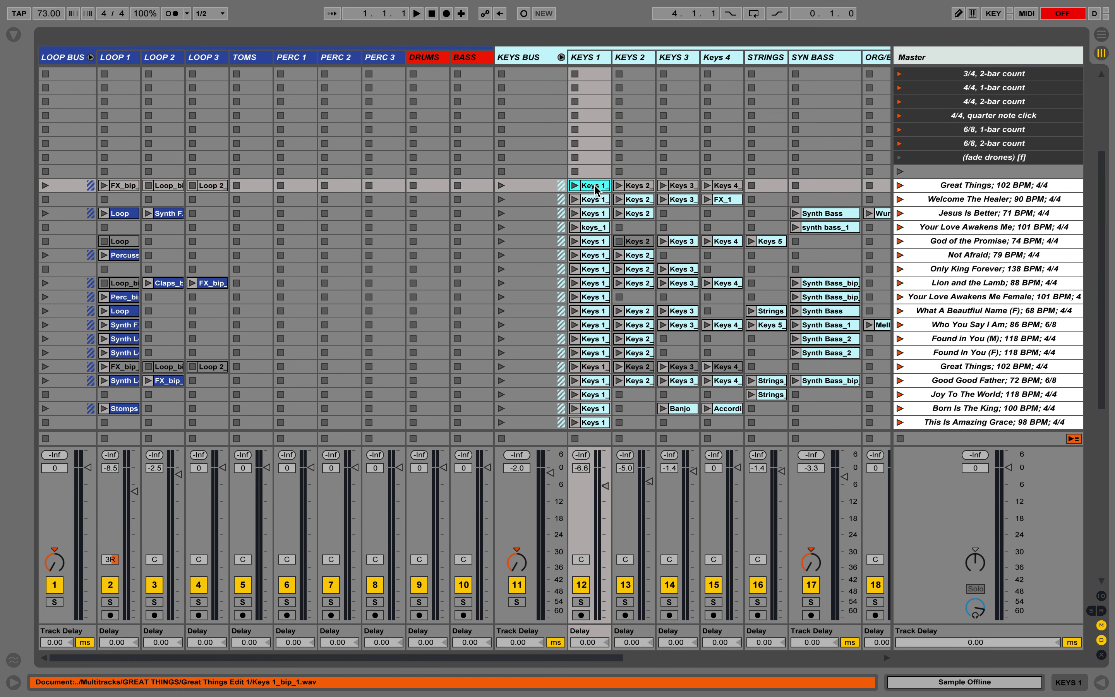
{"action": "left_click", "coordinate": [634, 189]}
{"action": "left_click", "coordinate": [901, 186]}
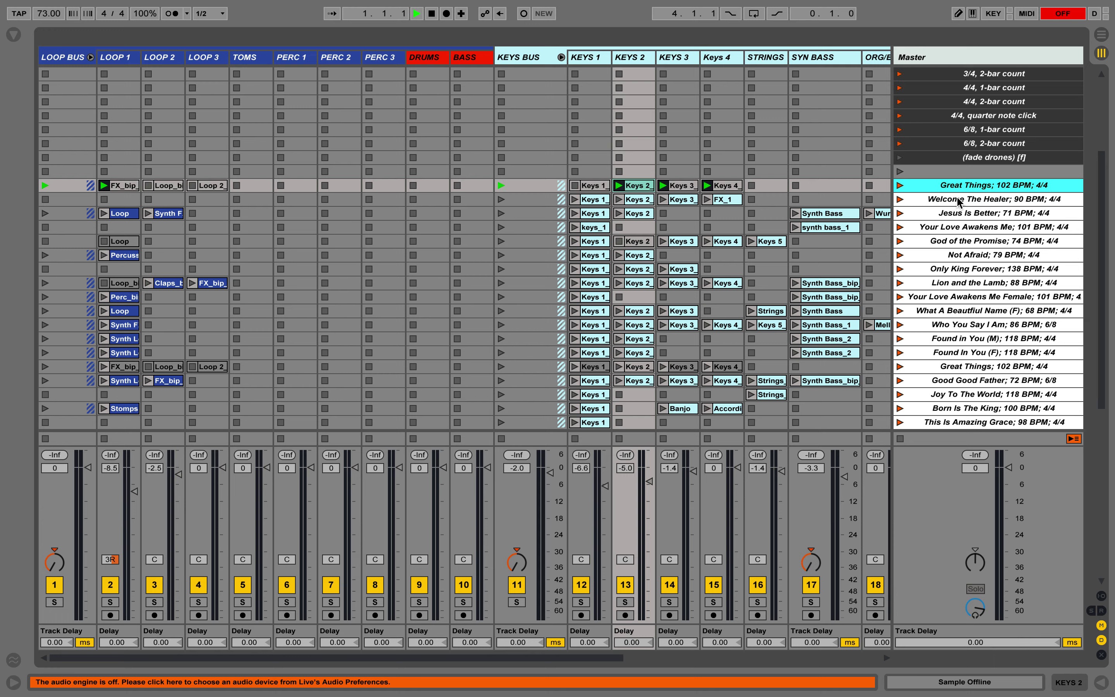
{"action": "left_click", "coordinate": [938, 197]}
Look through the song folders in the desktop's Multitracks folder in Finder, and return to Live in full screen.
{"action": "mouse_move", "coordinate": [57, 0]}
{"action": "left_click", "coordinate": [41, 25]}
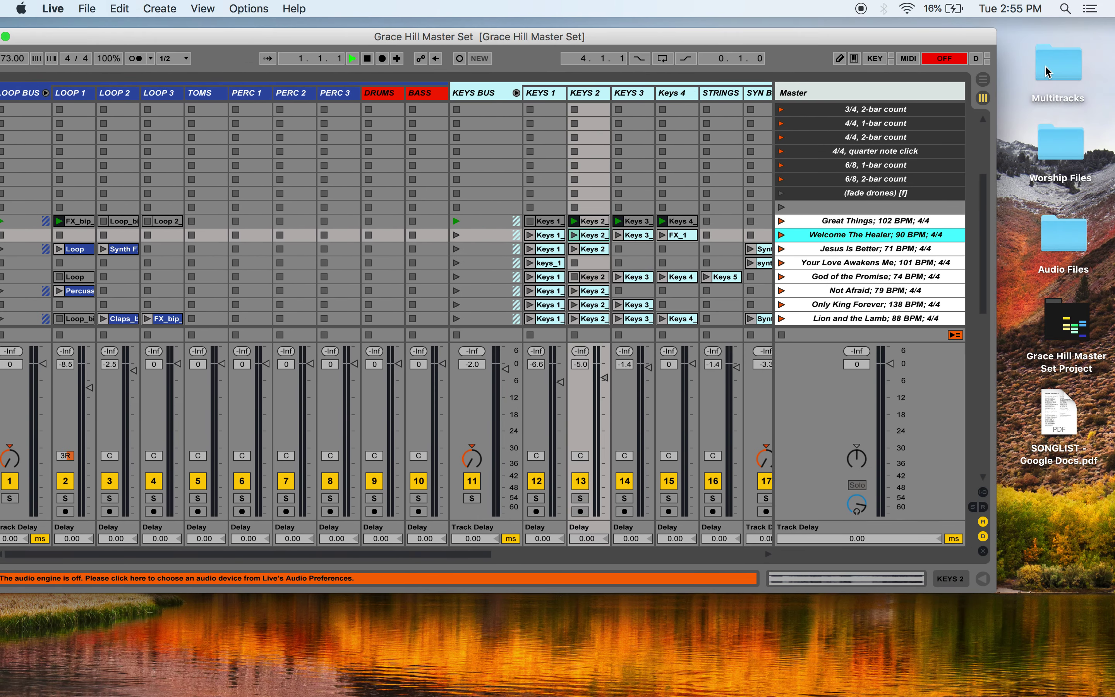
{"action": "double_click", "coordinate": [1048, 72]}
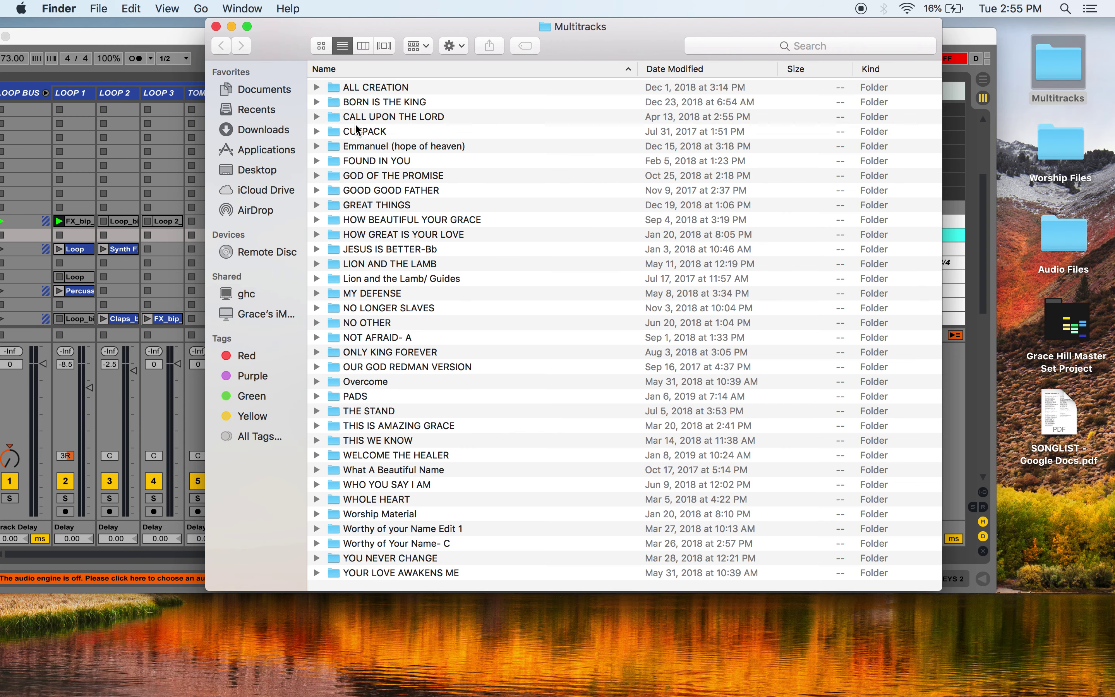
{"action": "mouse_move", "coordinate": [369, 109]}
{"action": "left_mouse_down"}
{"action": "mouse_move", "coordinate": [562, 123]}
{"action": "mouse_move", "coordinate": [393, 131]}
{"action": "mouse_move", "coordinate": [363, 105]}
{"action": "left_mouse_up"}
{"action": "left_click", "coordinate": [216, 27]}
{"action": "double_click", "coordinate": [215, 28]}
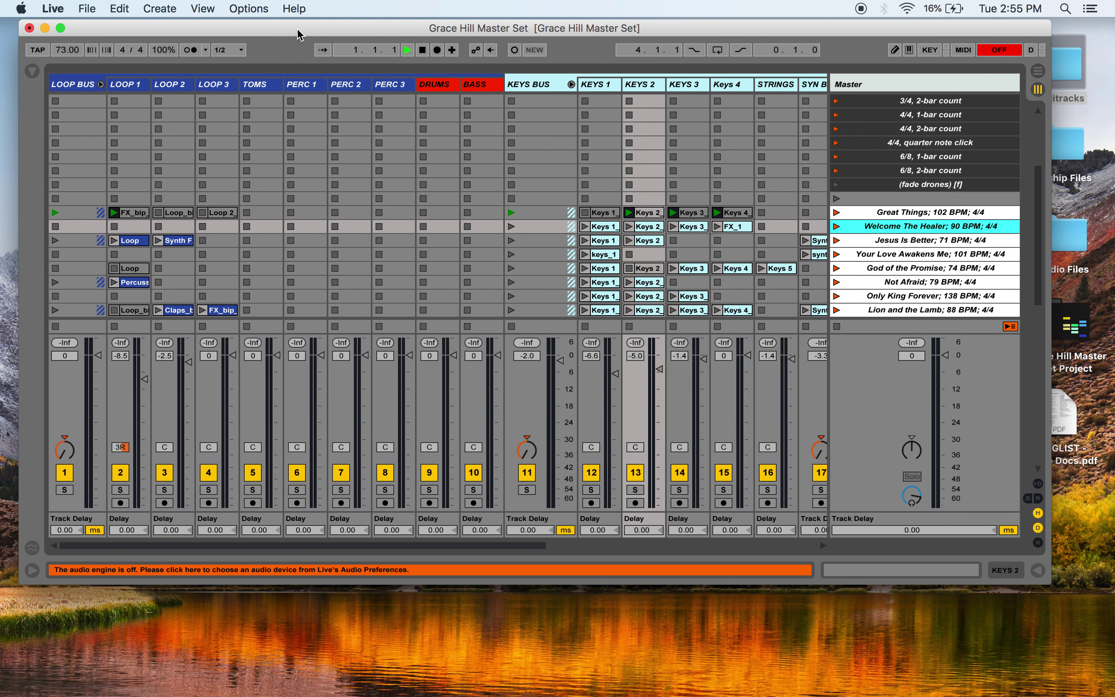
{"action": "left_click", "coordinate": [60, 28]}
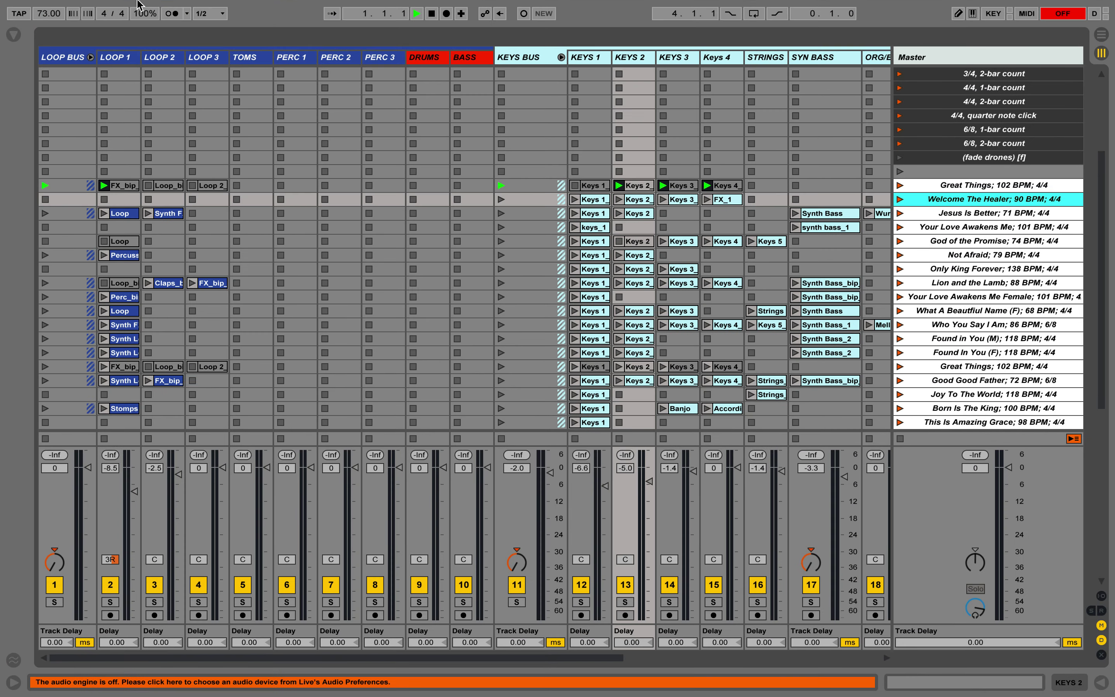
Set the audio output device to Built-in Output (0 In, 2 Out) in the preferences, and stop playback.
{"action": "left_click", "coordinate": [58, 8]}
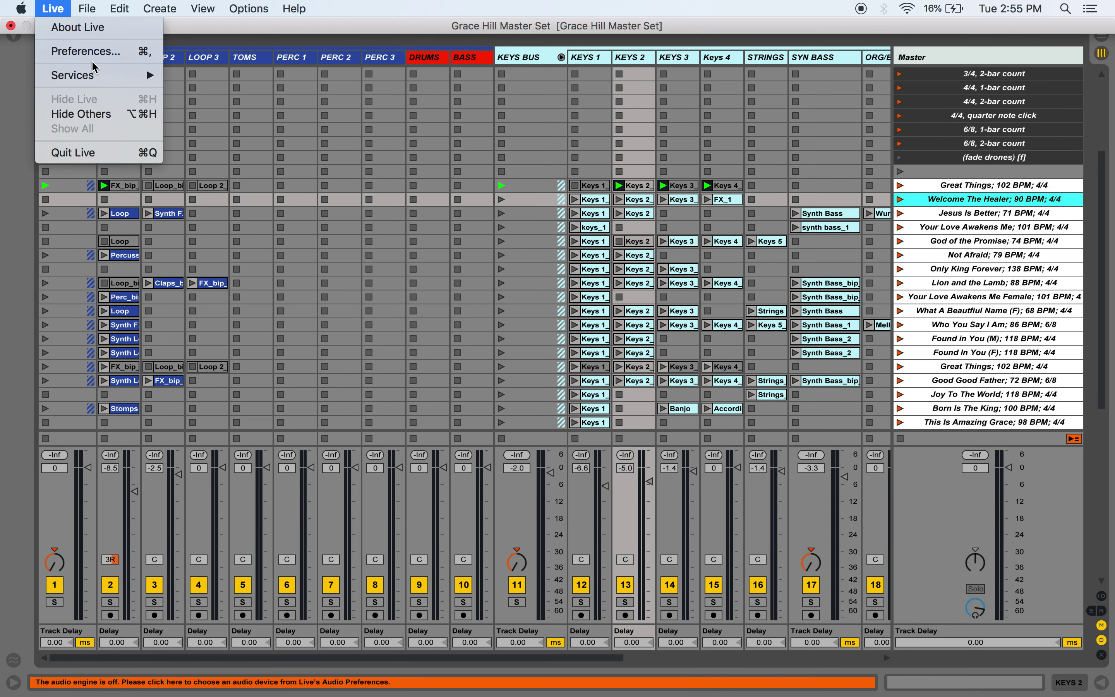
{"action": "left_click", "coordinate": [98, 51]}
{"action": "left_click", "coordinate": [630, 192]}
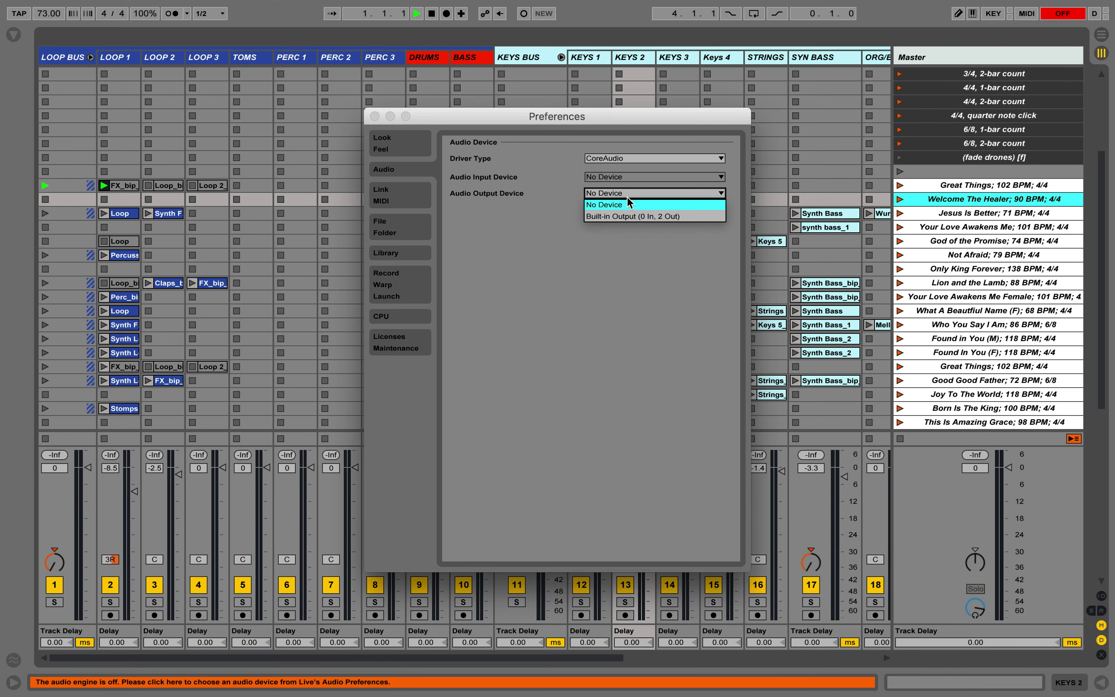
{"action": "left_click", "coordinate": [629, 217]}
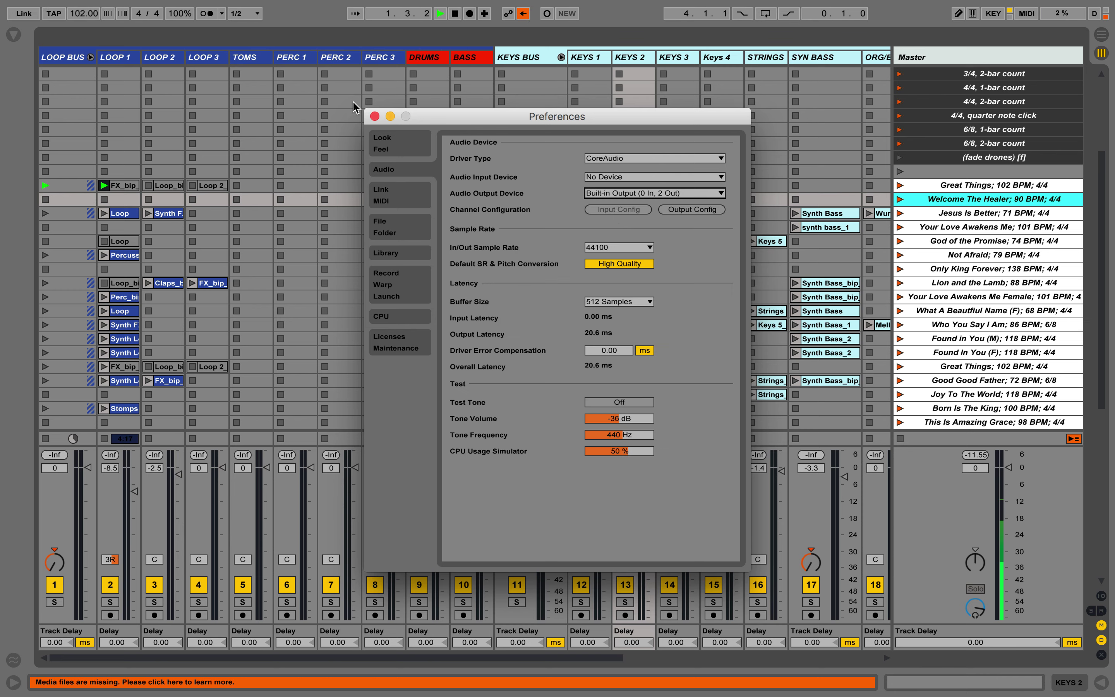
{"action": "left_click", "coordinate": [375, 116]}
{"action": "key", "text": "space"}
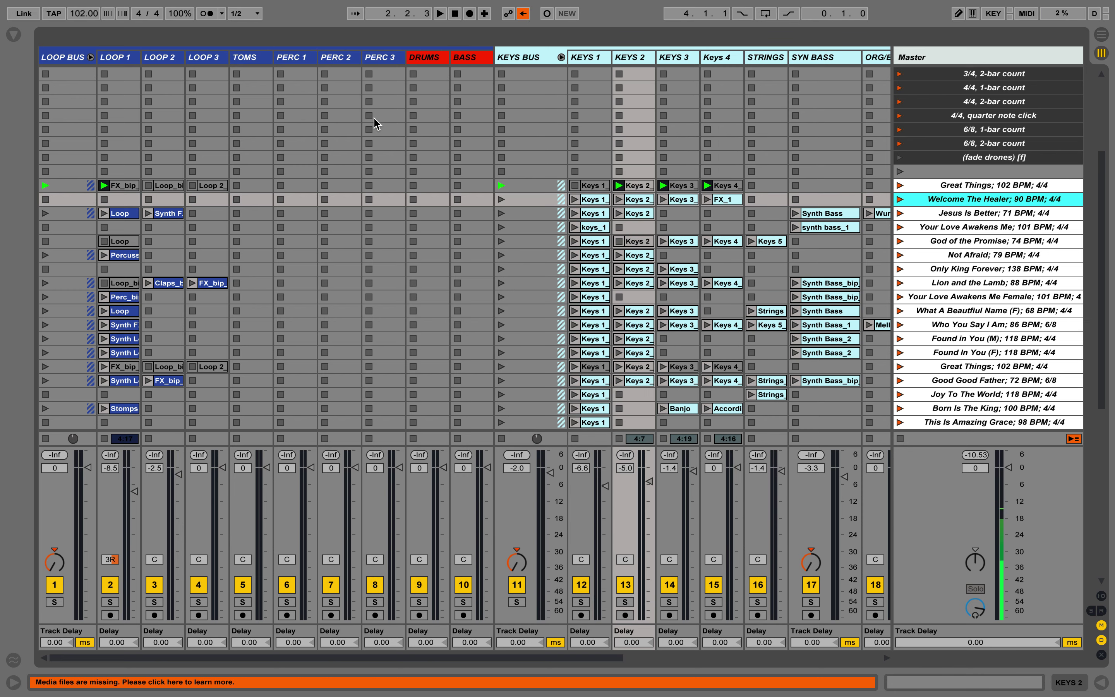
Check the Keys 4 and Keys 1 clips of Great Things and test-launch its scene with audio.
{"action": "left_click", "coordinate": [732, 187]}
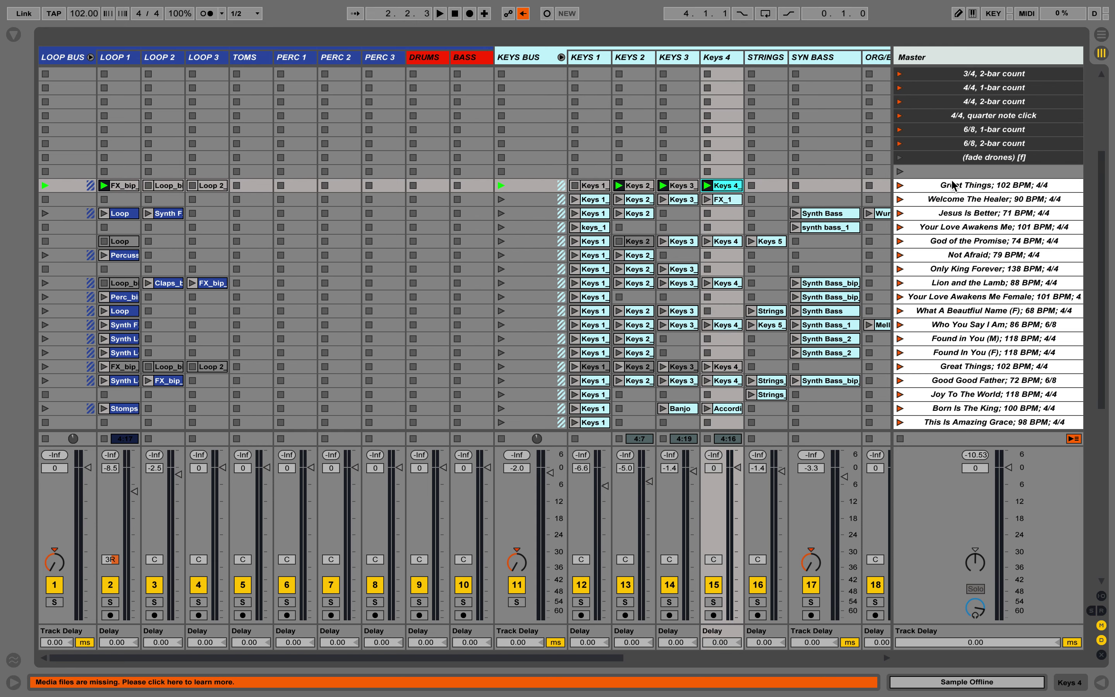
{"action": "left_click", "coordinate": [593, 189]}
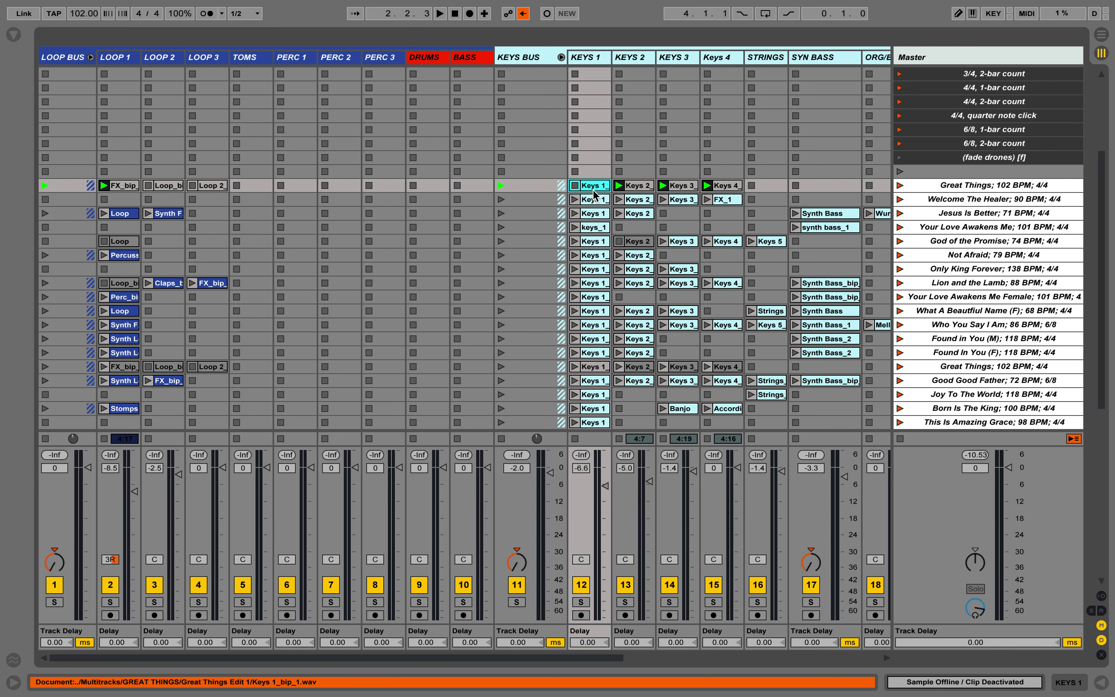
{"action": "left_click", "coordinate": [900, 186]}
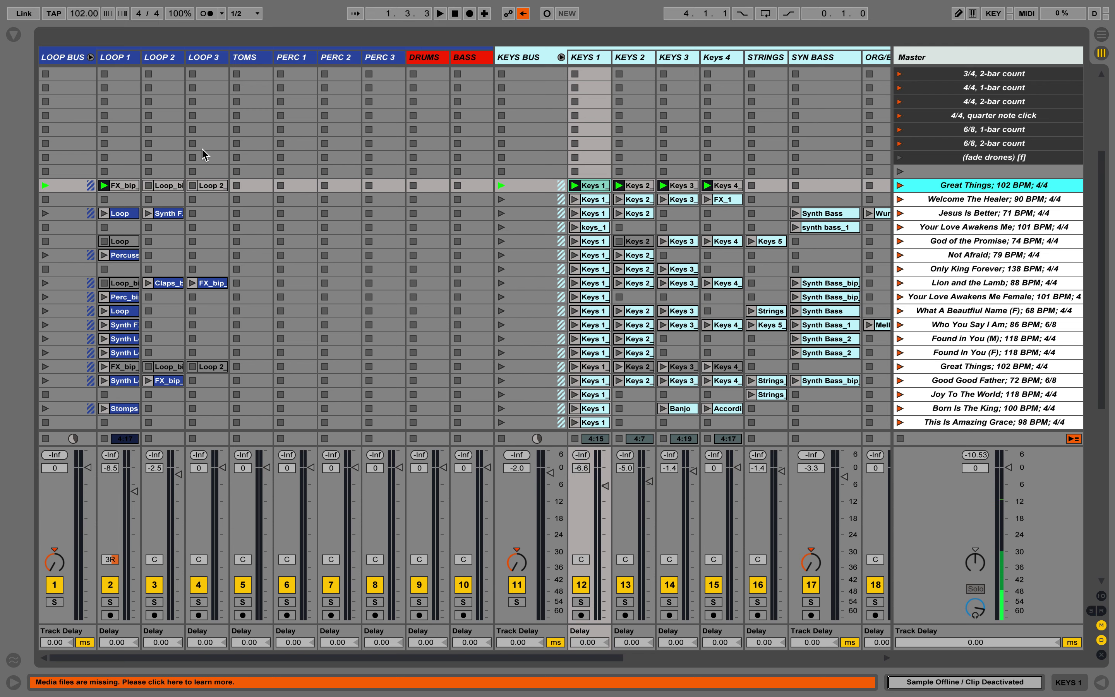
Delete the Great Things clips from the LOOP 1, LOOP 2 and LOOP 3 tracks.
{"action": "left_click", "coordinate": [117, 187]}
{"action": "key", "text": "Delete"}
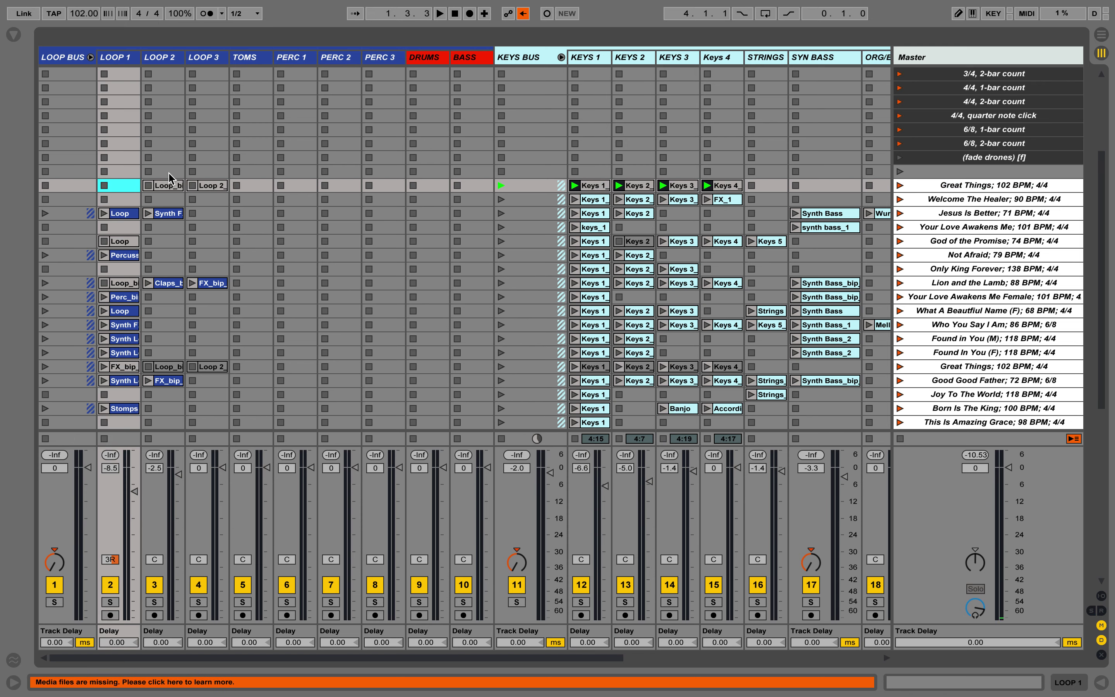
{"action": "left_click", "coordinate": [162, 186]}
{"action": "key", "text": "Delete"}
{"action": "left_click", "coordinate": [215, 190]}
{"action": "key", "text": "Delete"}
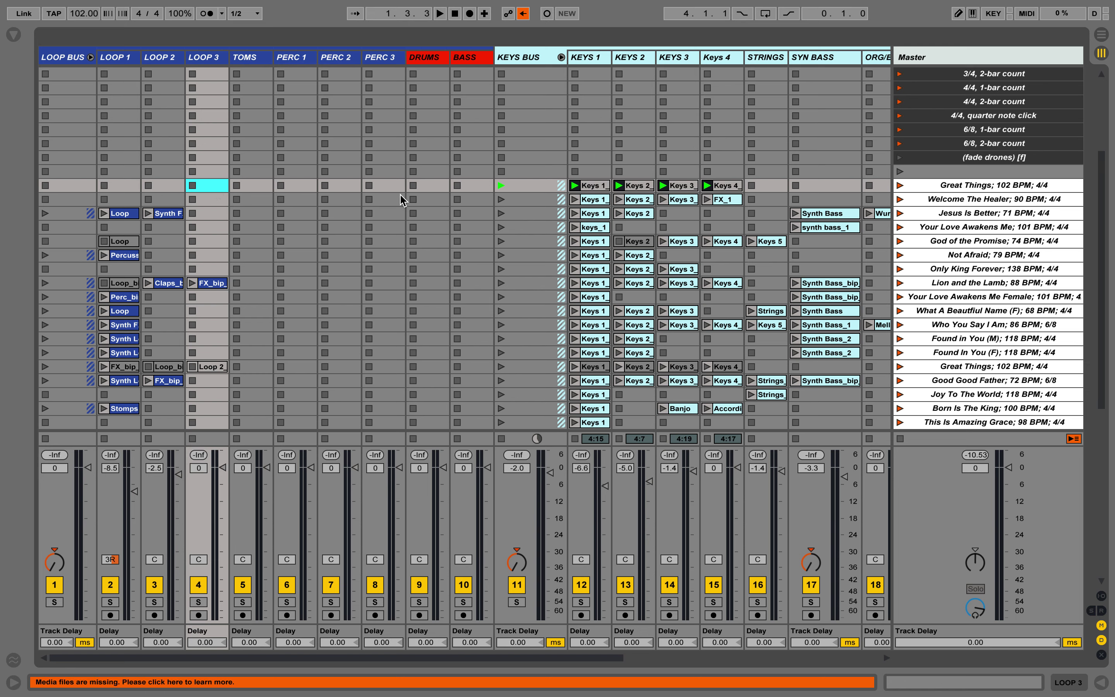
Delete the Great Things clips from the KEYS 1, KEYS 2, KEYS 3 and Keys 4 tracks.
{"action": "left_click", "coordinate": [601, 186]}
{"action": "key", "text": "Delete"}
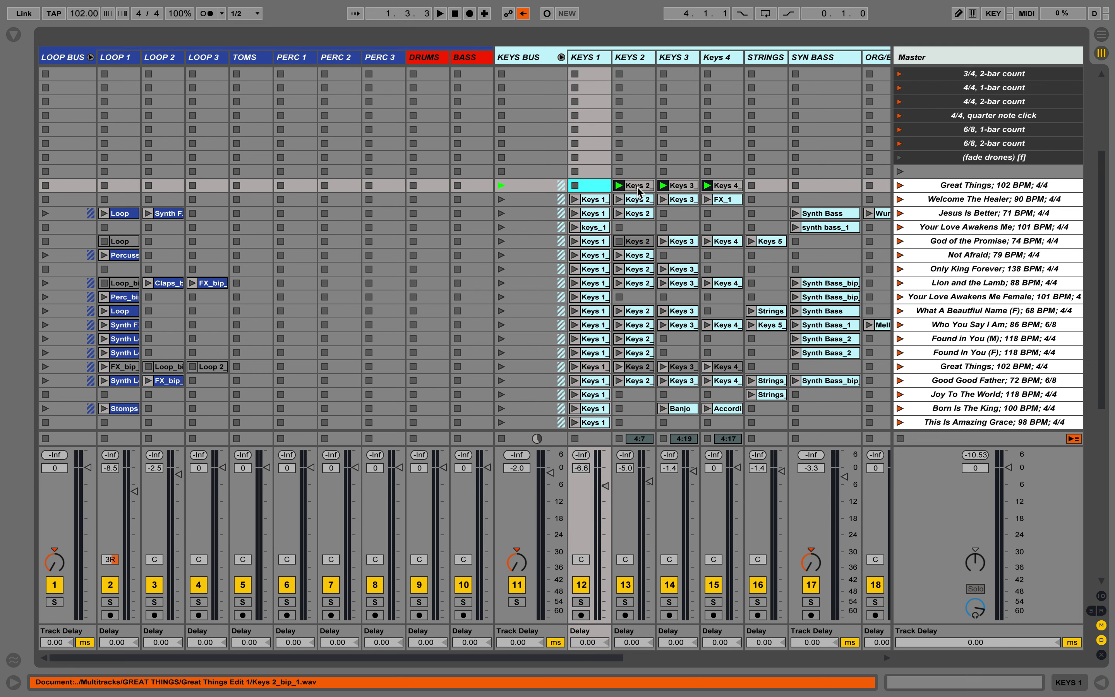
{"action": "left_click", "coordinate": [636, 186]}
{"action": "key", "text": "Delete"}
{"action": "left_click", "coordinate": [679, 190]}
{"action": "key", "text": "Delete"}
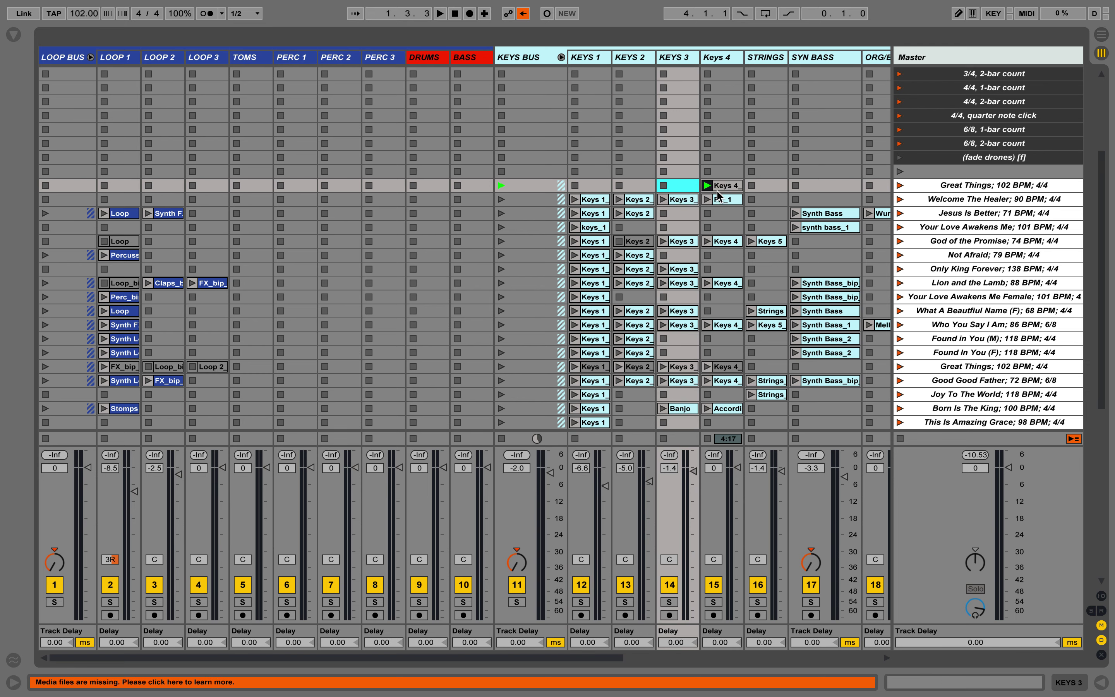
{"action": "left_click", "coordinate": [722, 187]}
{"action": "key", "text": "Delete"}
Unfold the BGV group and delete the Great Things vocal clip from the BGV 1 track.
{"action": "scroll", "coordinate": [723, 194], "scroll_direction": "right", "scroll_amount": 5}
{"action": "scroll", "coordinate": [721, 189], "scroll_direction": "right", "scroll_amount": 1}
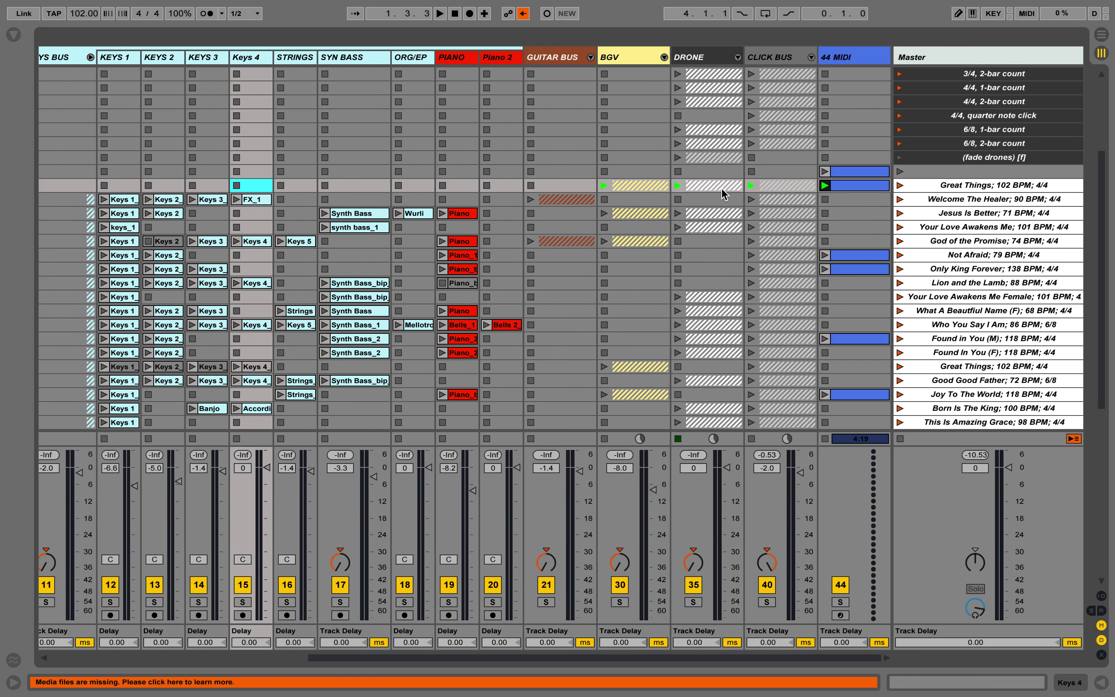
{"action": "left_click", "coordinate": [663, 57]}
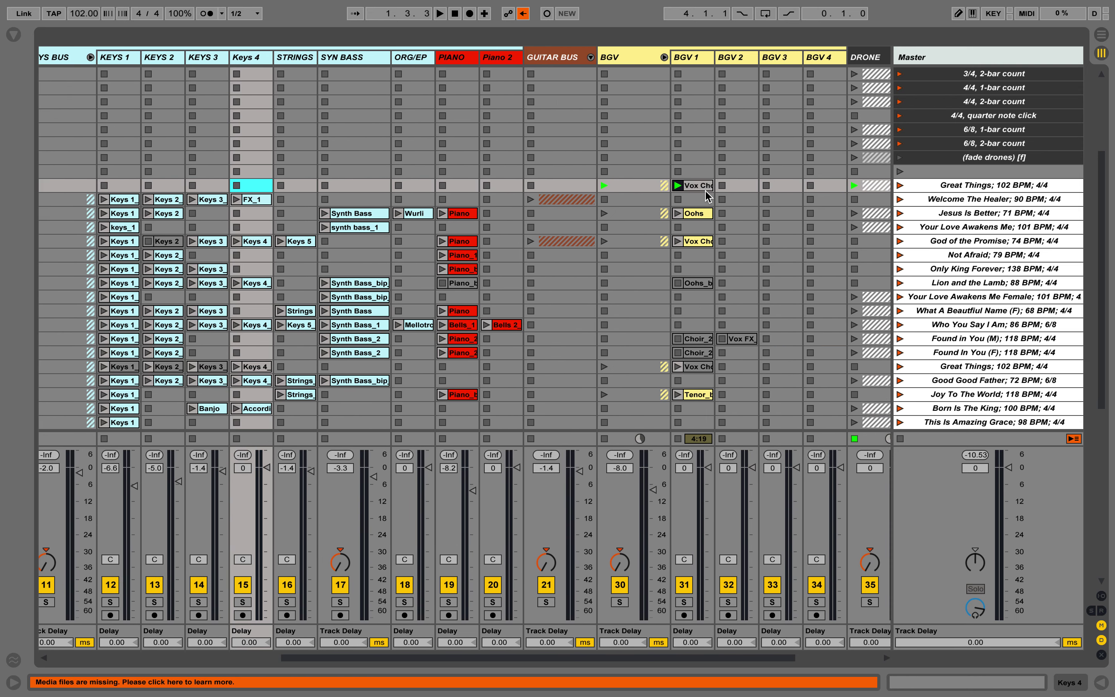
{"action": "left_click", "coordinate": [698, 186]}
{"action": "key", "text": "Delete"}
{"action": "scroll", "coordinate": [700, 179], "scroll_direction": "right", "scroll_amount": 3}
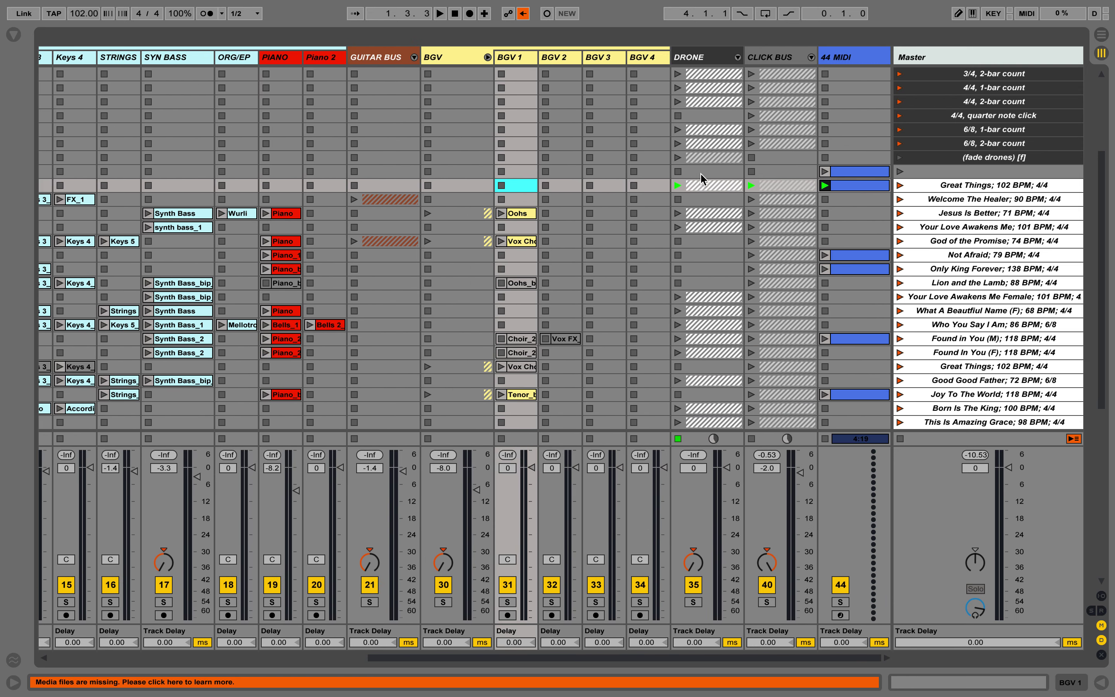
Unfold the CLICK BUS group and select the Guide clip of Great Things.
{"action": "left_click", "coordinate": [737, 58]}
{"action": "left_click", "coordinate": [738, 57]}
{"action": "scroll", "coordinate": [686, 278], "scroll_direction": "up", "scroll_amount": 2}
{"action": "scroll", "coordinate": [686, 278], "scroll_direction": "down", "scroll_amount": 1}
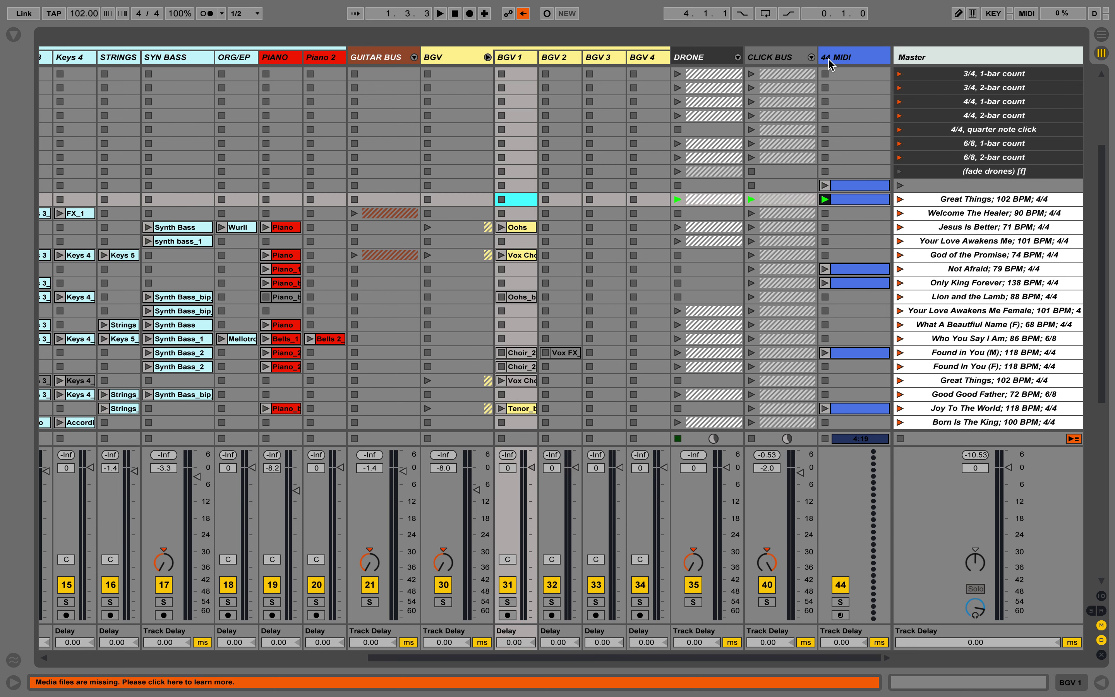
{"action": "left_click", "coordinate": [811, 58]}
{"action": "scroll", "coordinate": [774, 207], "scroll_direction": "right", "scroll_amount": 3}
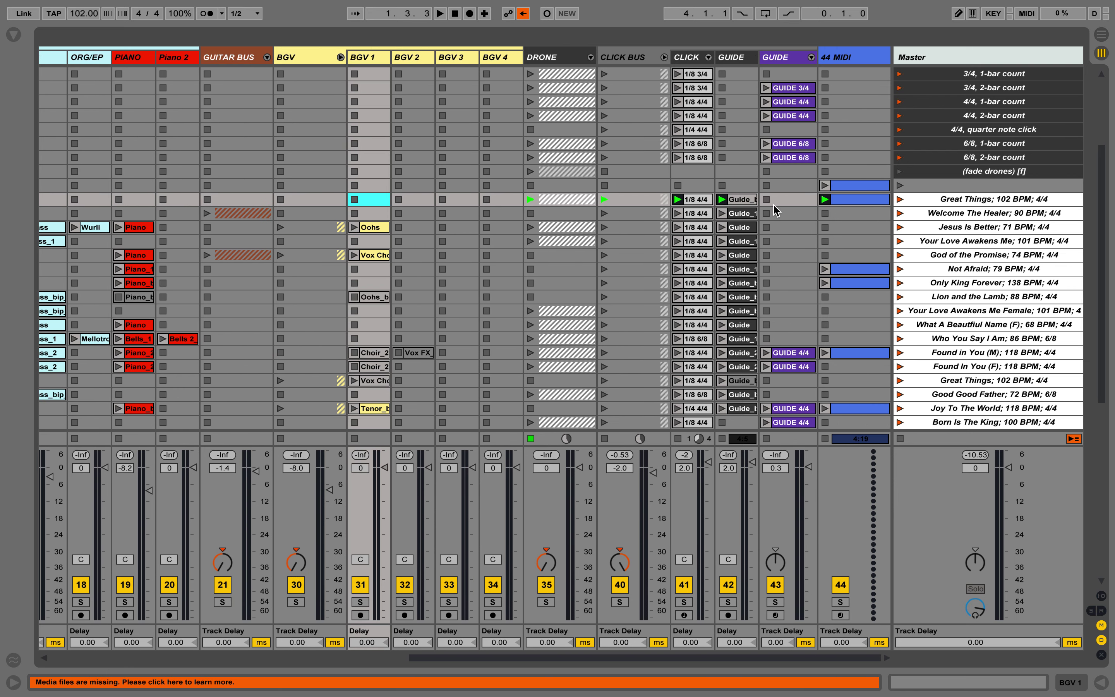
{"action": "left_click", "coordinate": [737, 199]}
Return to the loop tracks and show the browser with the Multitracks song folders.
{"action": "scroll", "coordinate": [737, 203], "scroll_direction": "left", "scroll_amount": 15}
{"action": "scroll", "coordinate": [737, 203], "scroll_direction": "up", "scroll_amount": 1}
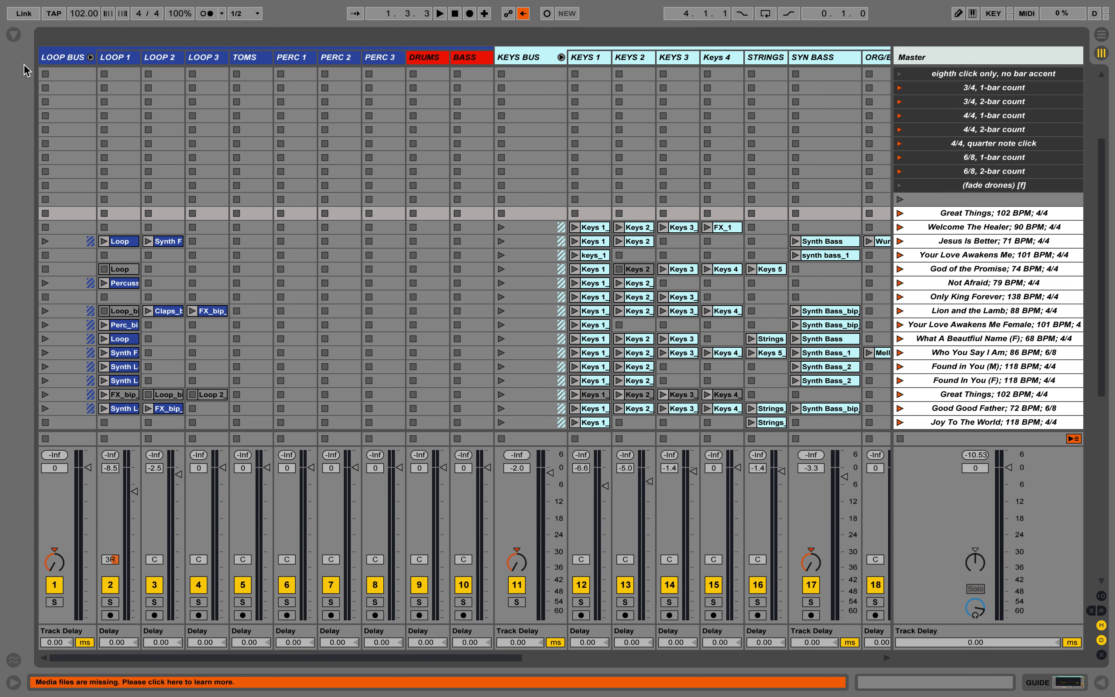
{"action": "left_click", "coordinate": [17, 38]}
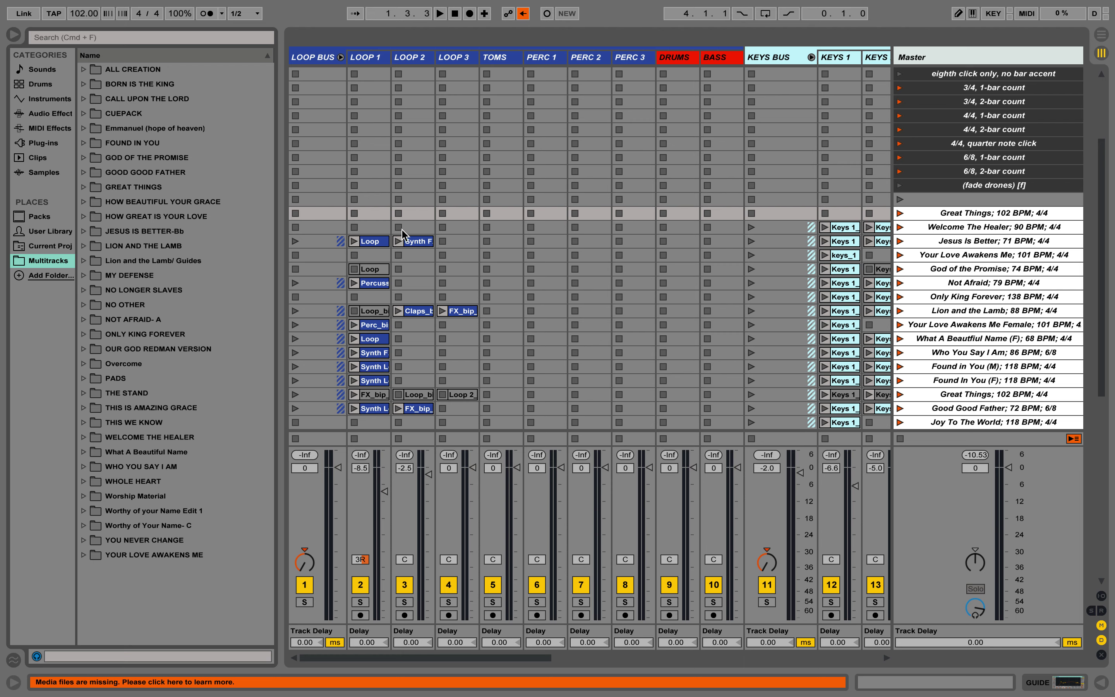
Select the empty LOOP 1 slot in the Great Things scene row.
{"action": "left_click", "coordinate": [369, 240]}
{"action": "left_click", "coordinate": [376, 213]}
{"action": "left_click", "coordinate": [414, 213]}
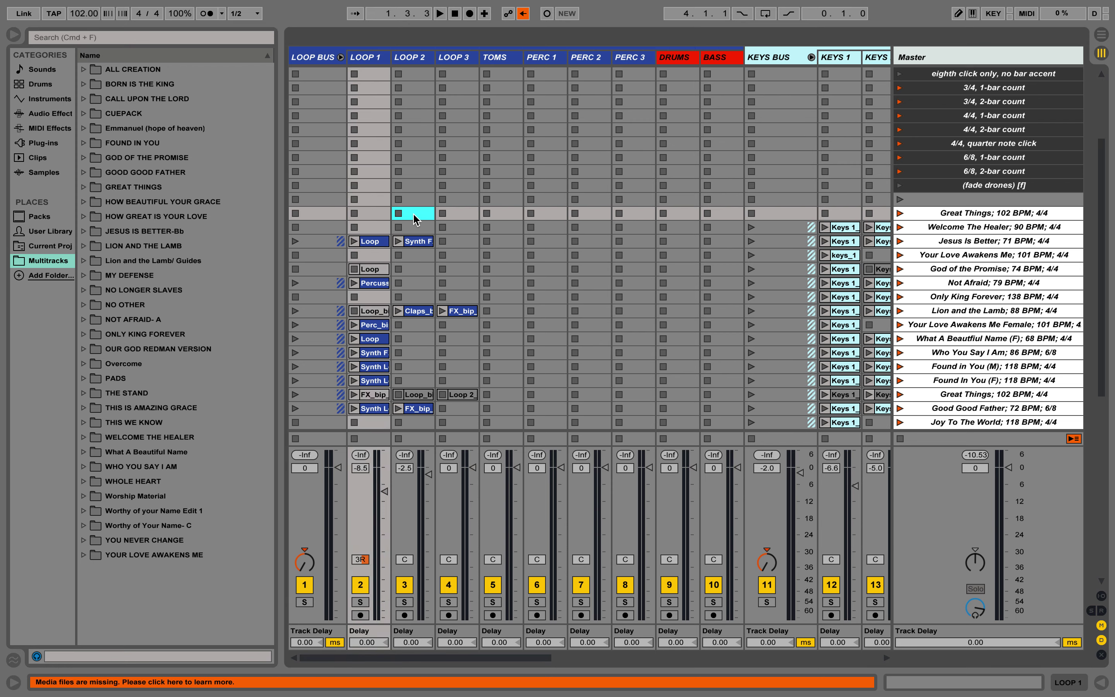
{"action": "left_click", "coordinate": [376, 213]}
{"action": "left_click", "coordinate": [420, 214]}
{"action": "left_click", "coordinate": [378, 213]}
{"action": "left_click", "coordinate": [845, 214]}
{"action": "left_click", "coordinate": [419, 215]}
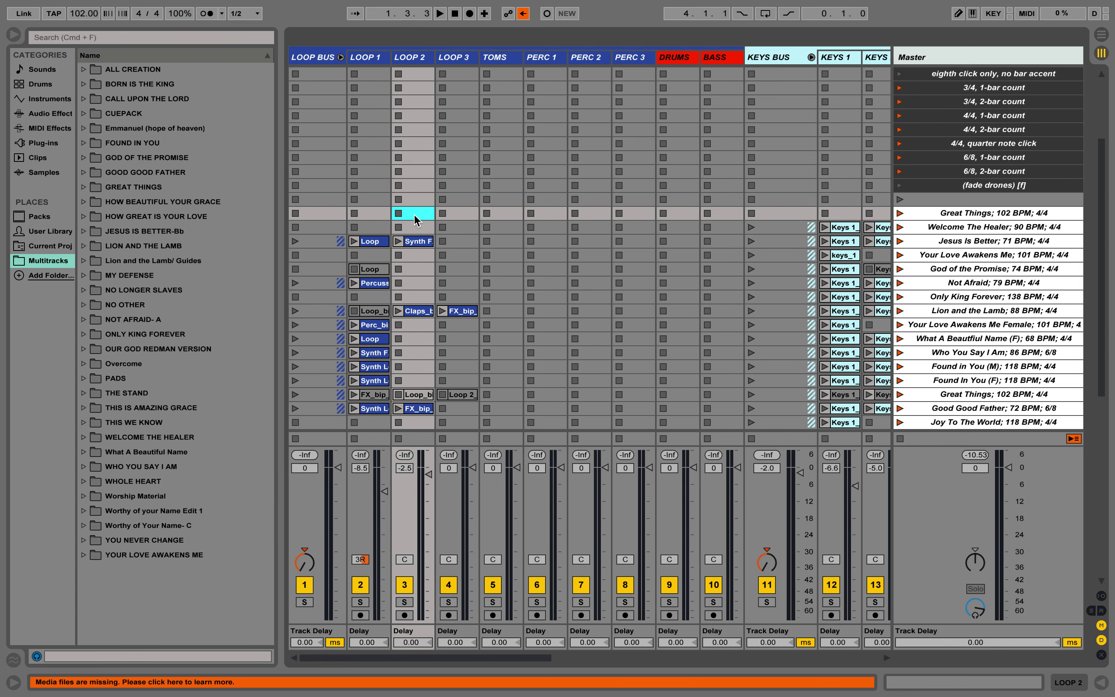
{"action": "left_click", "coordinate": [372, 203]}
{"action": "left_click", "coordinate": [370, 223]}
{"action": "left_click", "coordinate": [373, 214]}
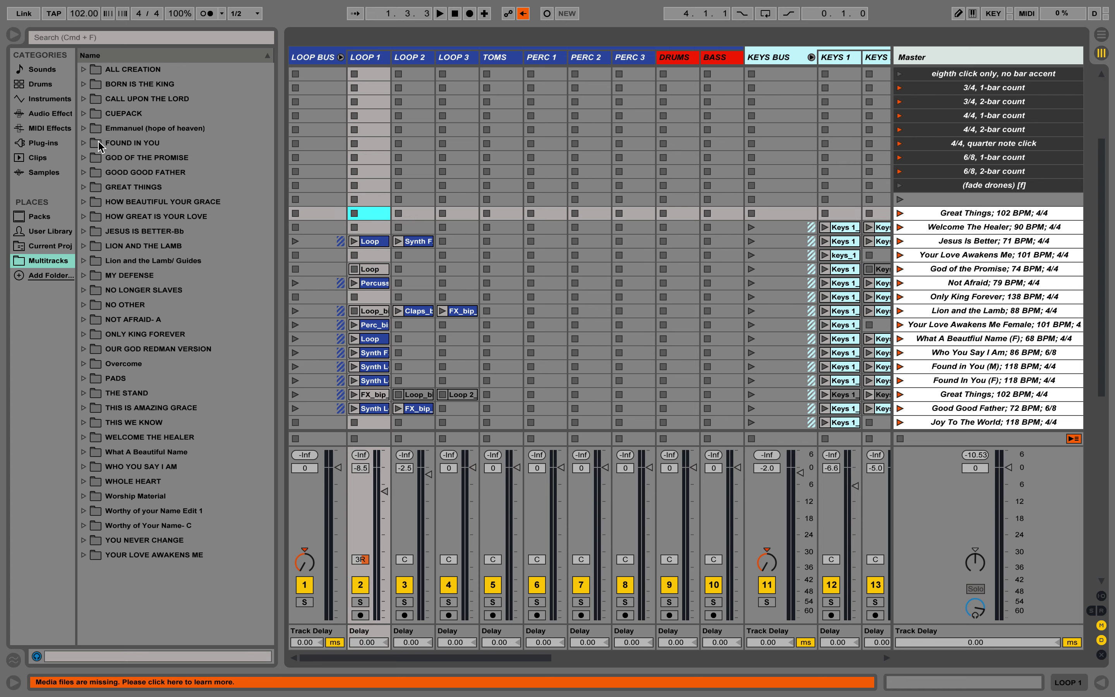
Expand the GREAT THINGS folder and its project down to the audio files in the MultiTracks subfolder.
{"action": "left_click", "coordinate": [84, 187]}
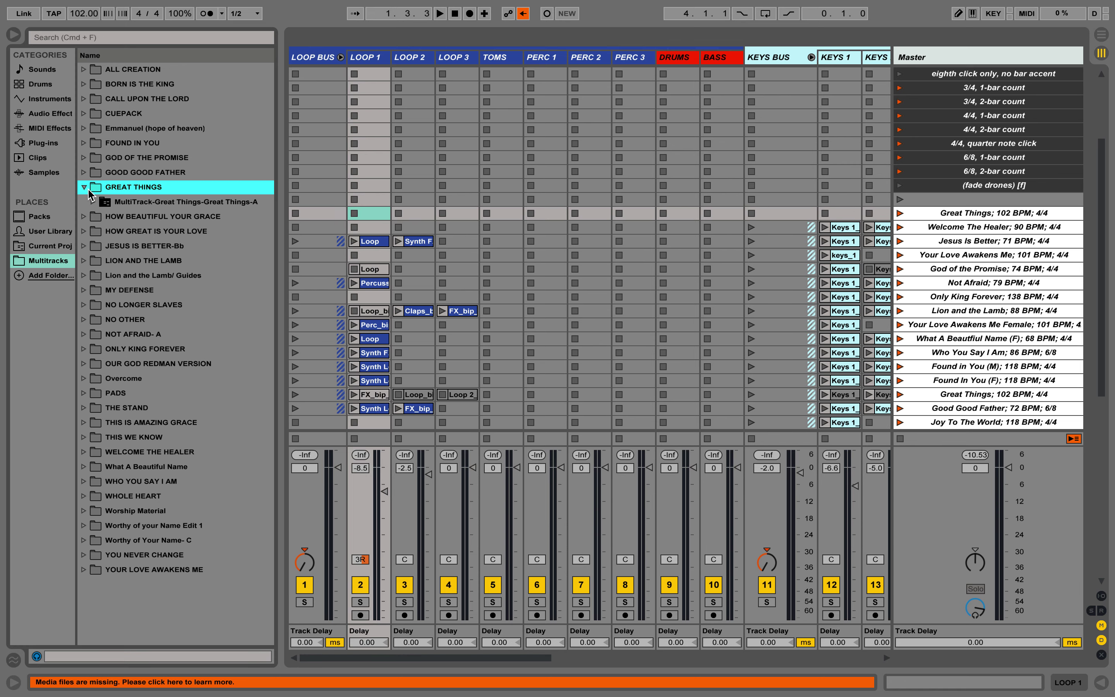
{"action": "left_click", "coordinate": [93, 201]}
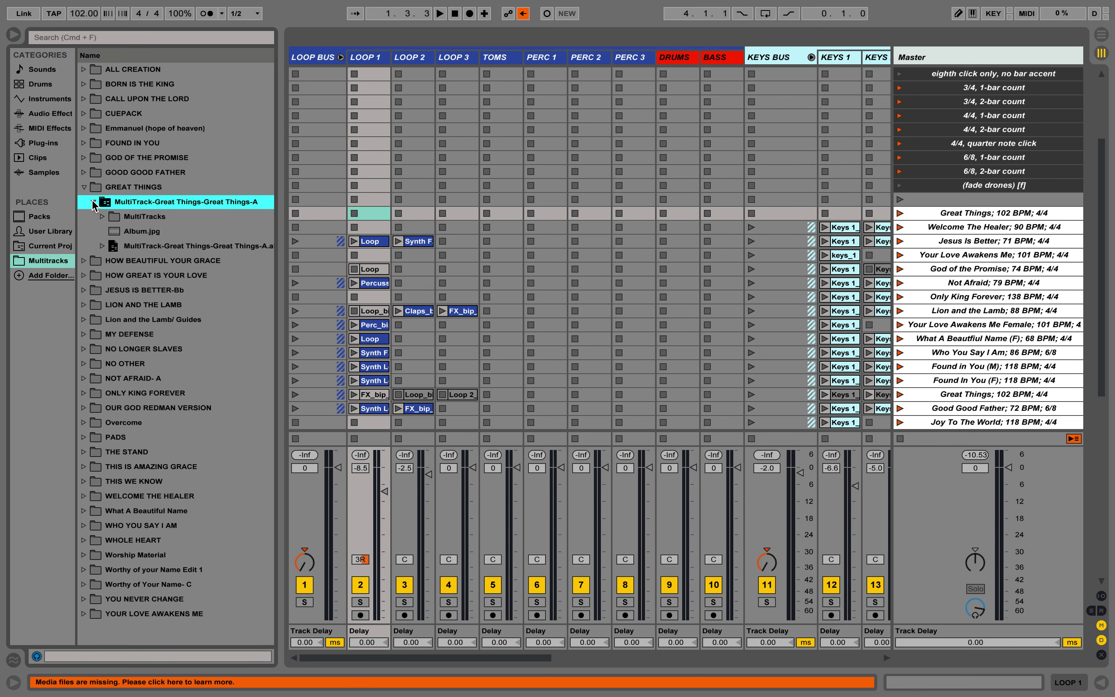
{"action": "left_click", "coordinate": [102, 247]}
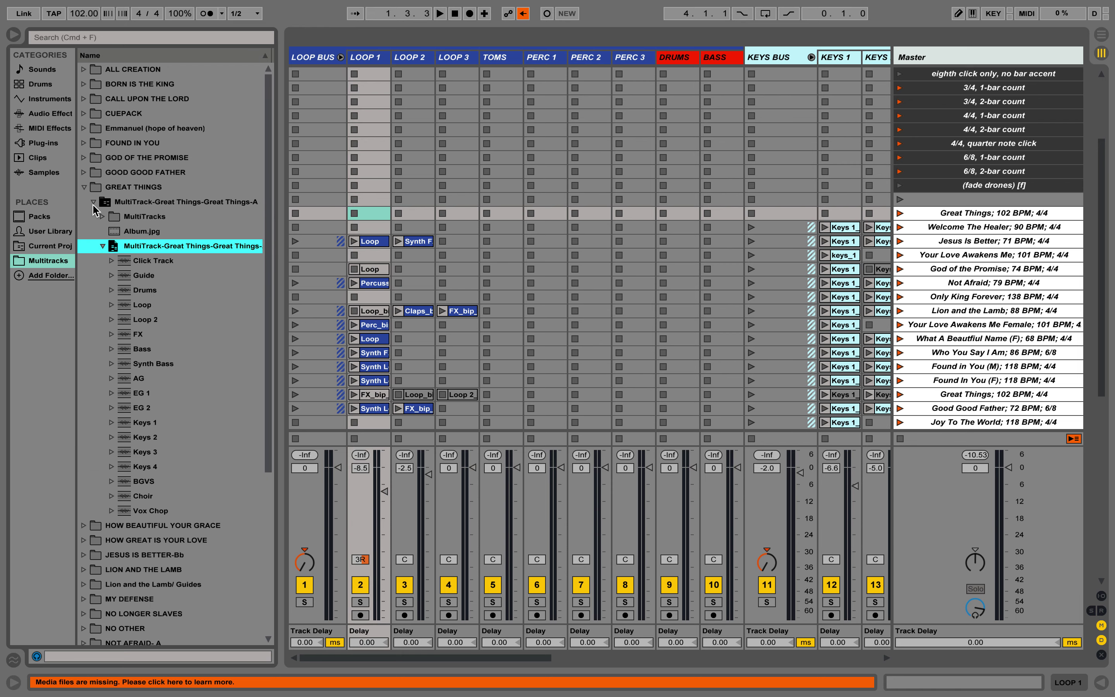
{"action": "left_click", "coordinate": [102, 216]}
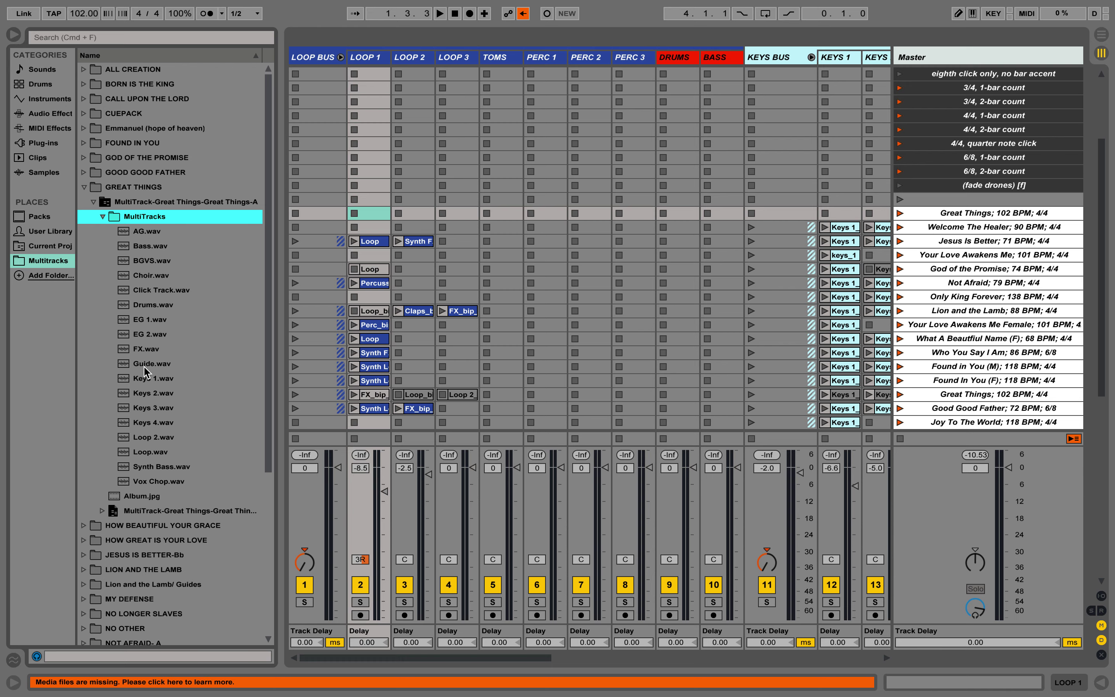
Fold the open CLICK BUS, BGV, KEYS BUS and LOOP BUS group tracks.
{"action": "scroll", "coordinate": [491, 293], "scroll_direction": "right", "scroll_amount": 15}
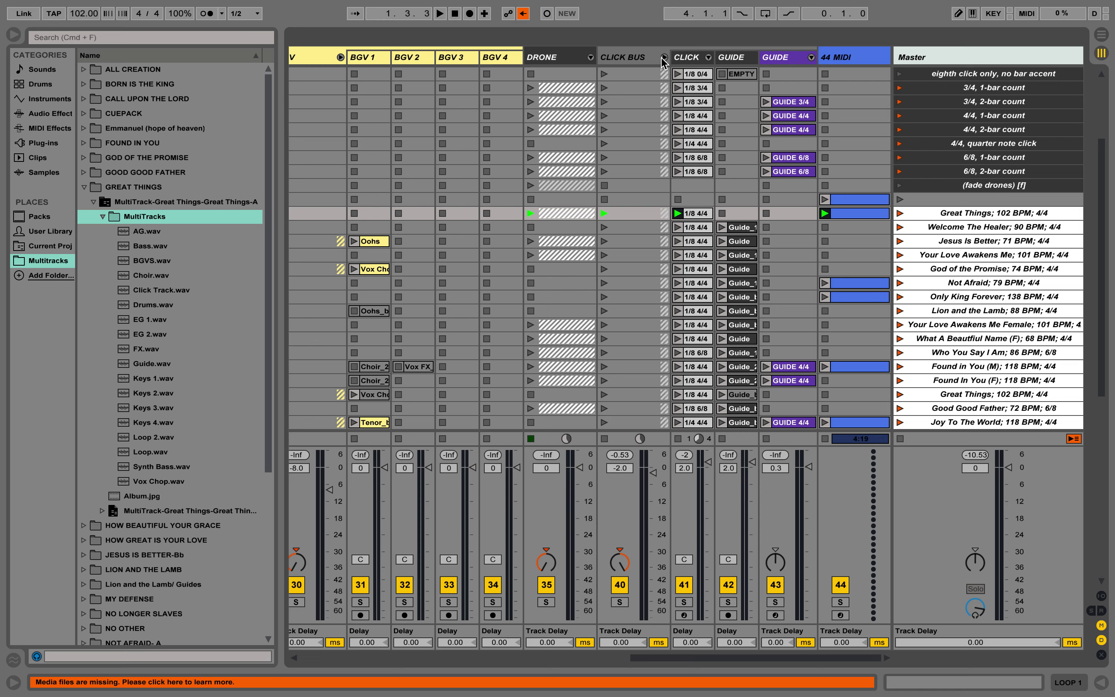
{"action": "left_click", "coordinate": [664, 58]}
{"action": "scroll", "coordinate": [493, 64], "scroll_direction": "left", "scroll_amount": 15}
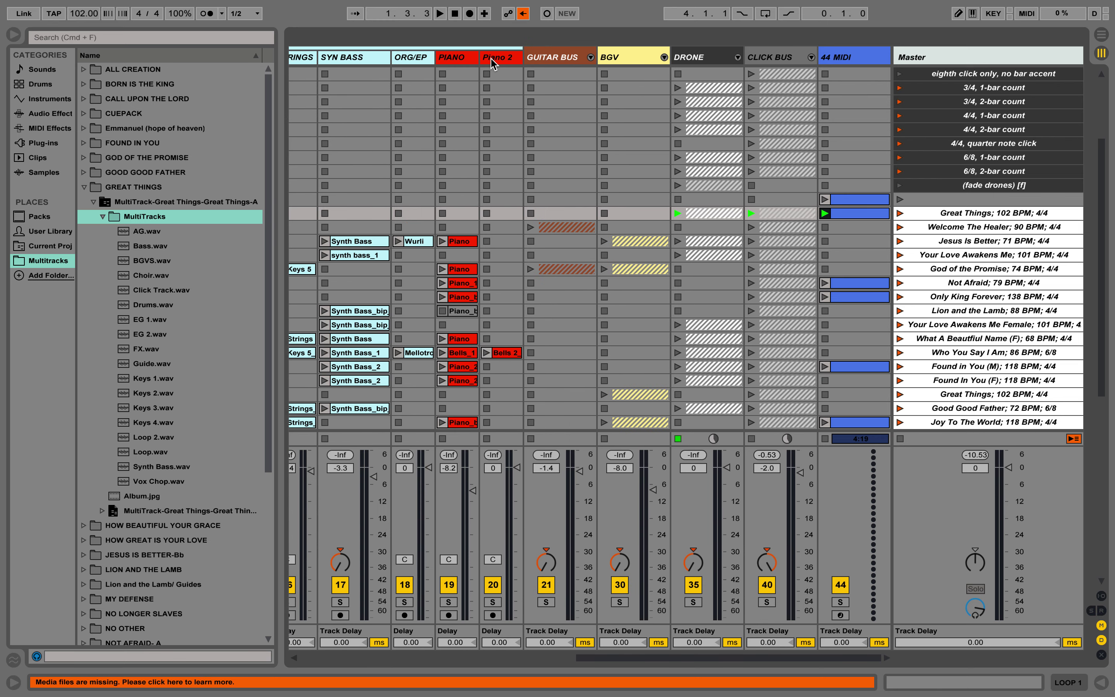
{"action": "left_click", "coordinate": [811, 57]}
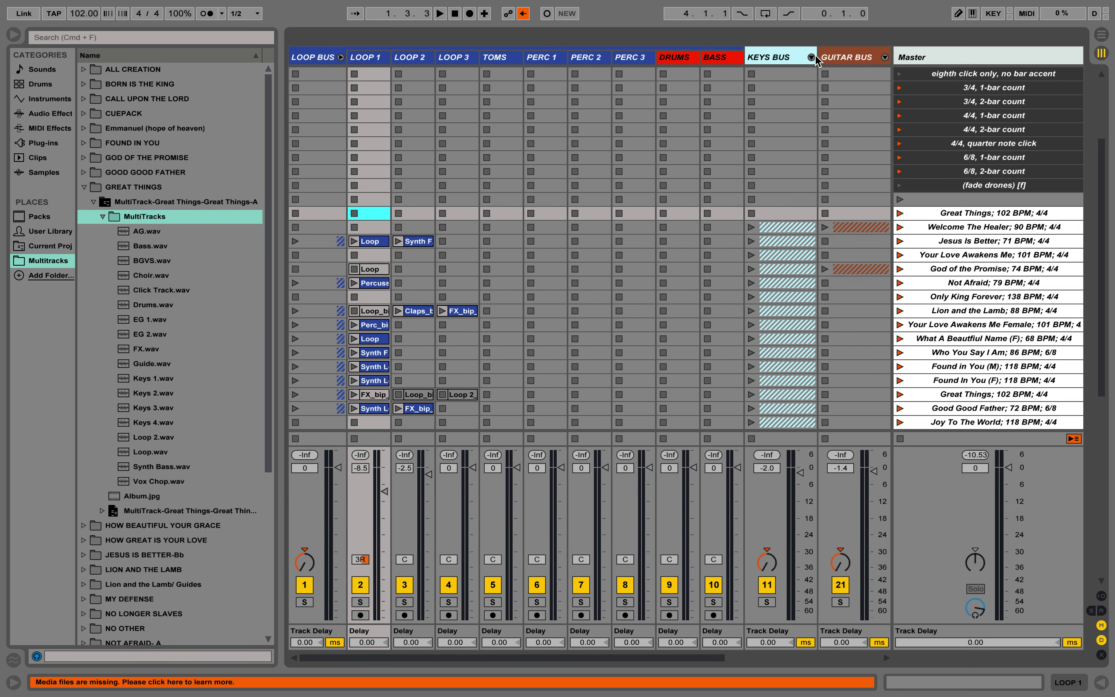
{"action": "left_click", "coordinate": [338, 63]}
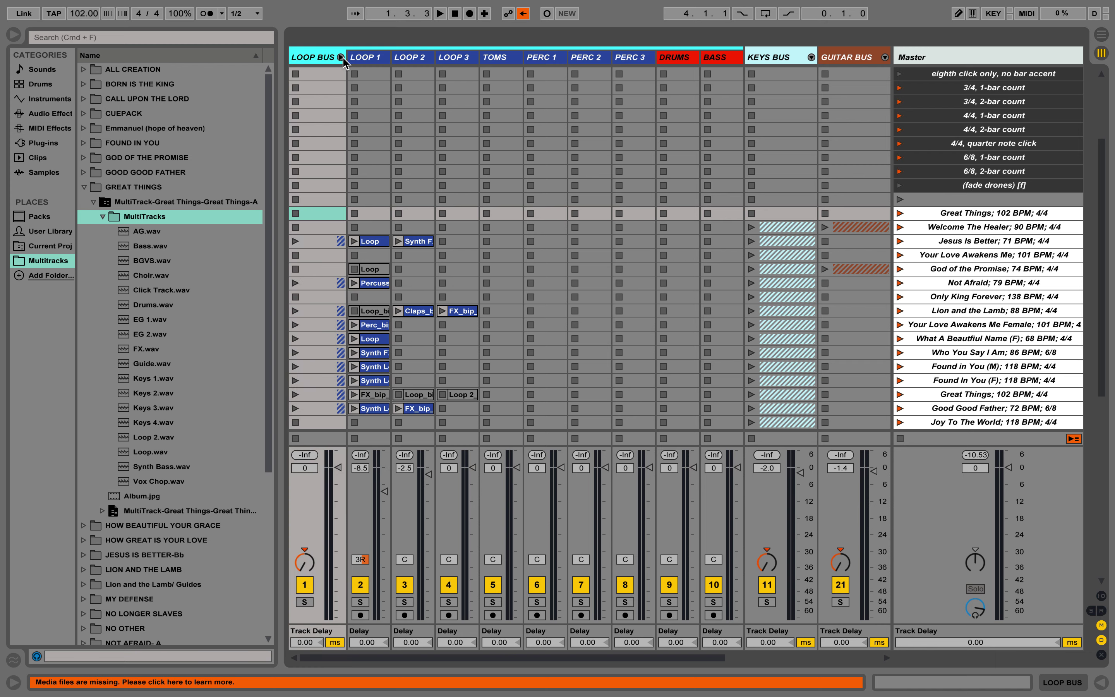
{"action": "left_click", "coordinate": [340, 58]}
{"action": "scroll", "coordinate": [433, 133], "scroll_direction": "up", "scroll_amount": 3}
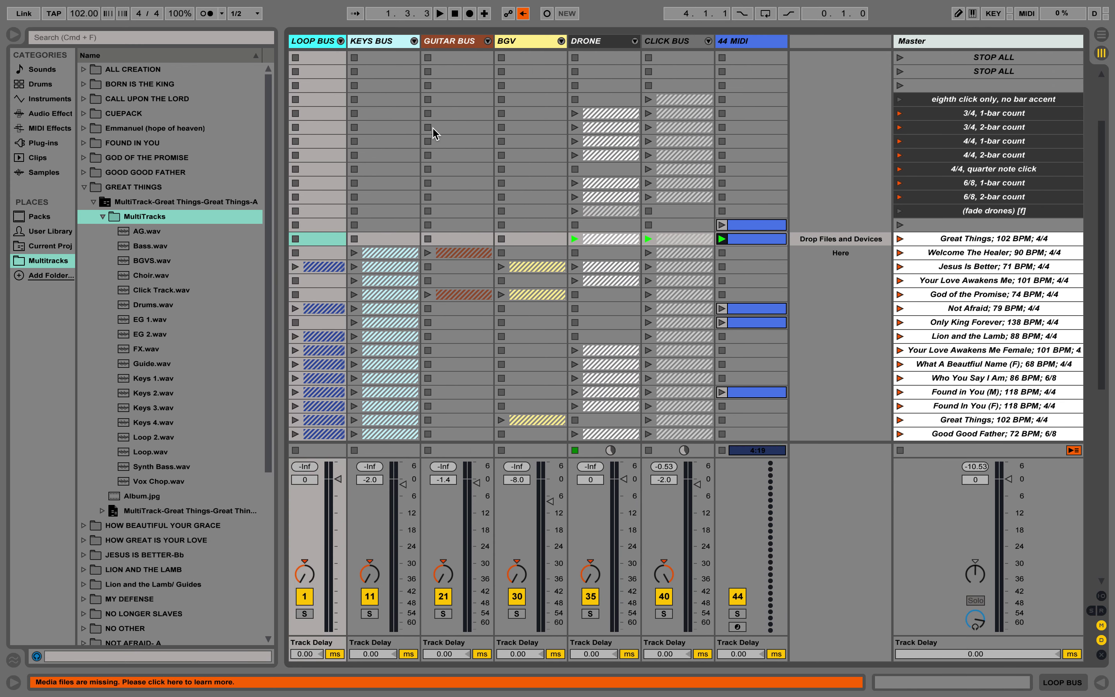
Unfold CLICK BUS, load Guide.wav into the GUIDE track's Great Things slot and launch that scene.
{"action": "scroll", "coordinate": [433, 133], "scroll_direction": "down", "scroll_amount": 4}
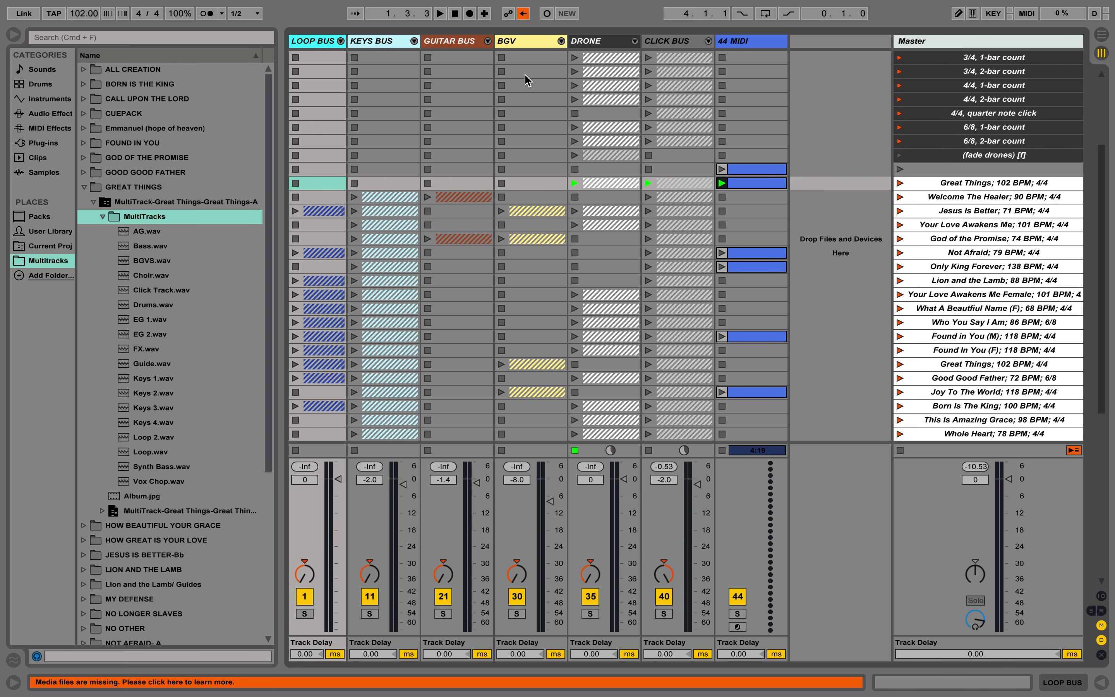
{"action": "left_click", "coordinate": [708, 42]}
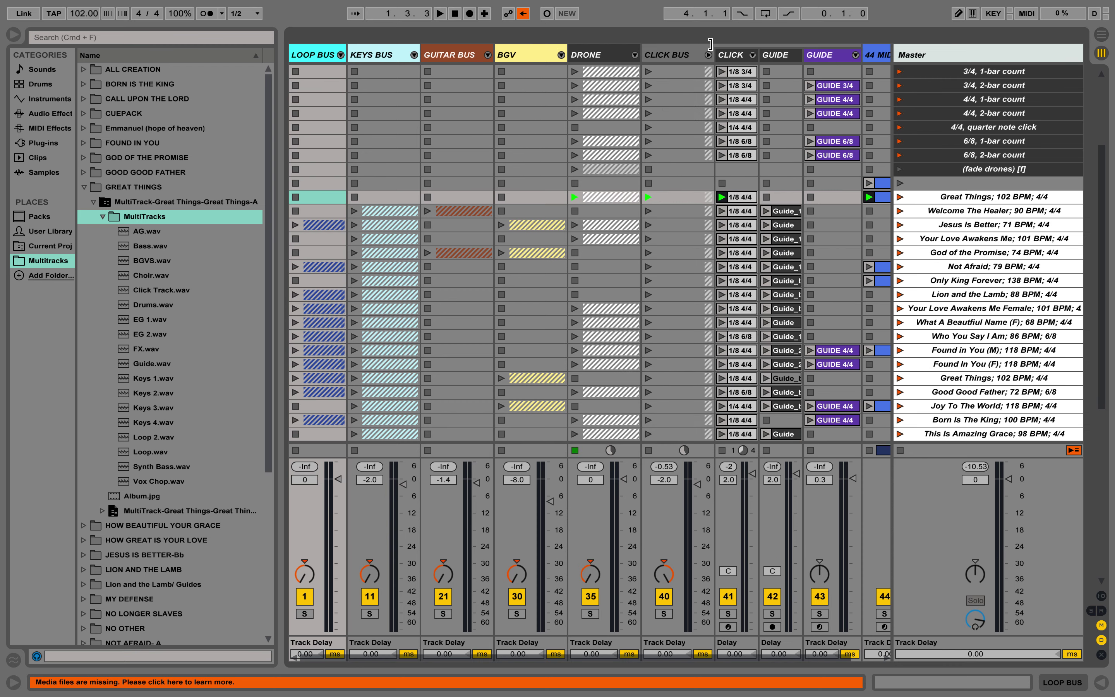
{"action": "scroll", "coordinate": [650, 215], "scroll_direction": "right", "scroll_amount": 2}
{"action": "scroll", "coordinate": [650, 215], "scroll_direction": "up", "scroll_amount": 4}
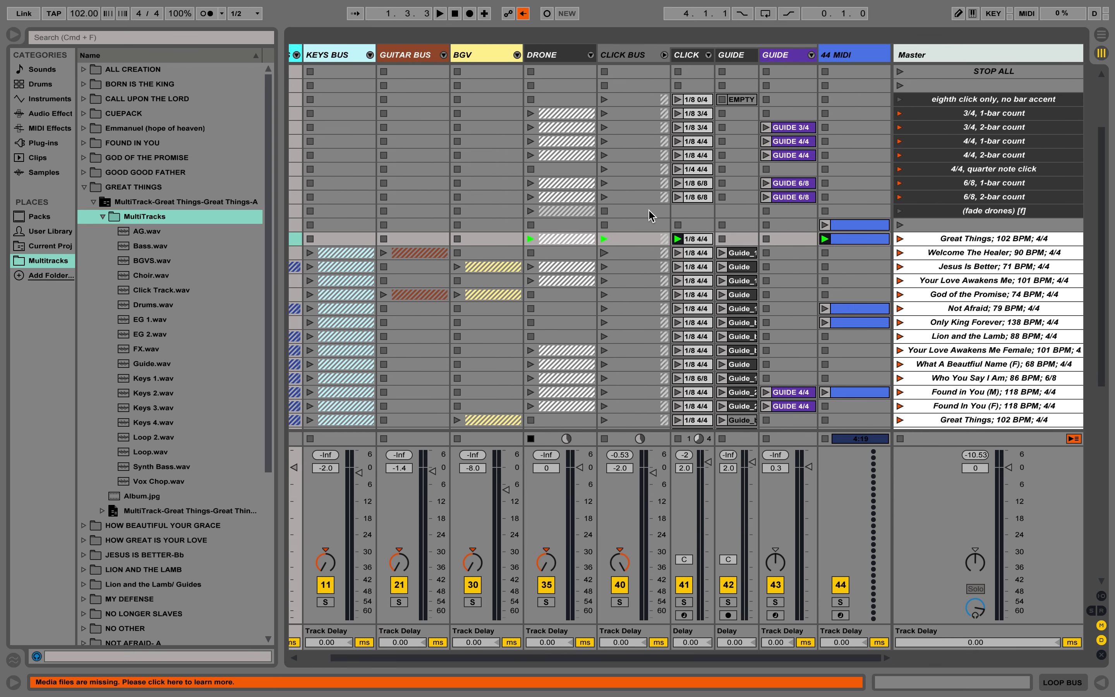
{"action": "left_click_drag", "start_coordinate": [148, 364], "coordinate": [736, 239]}
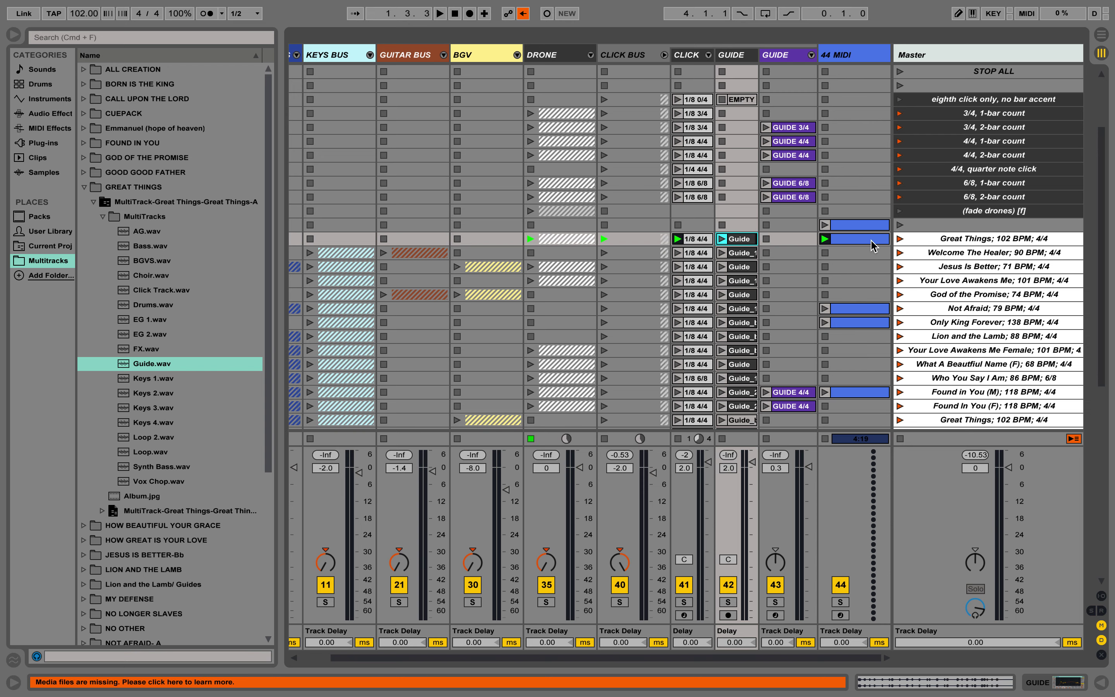
{"action": "left_click", "coordinate": [899, 239]}
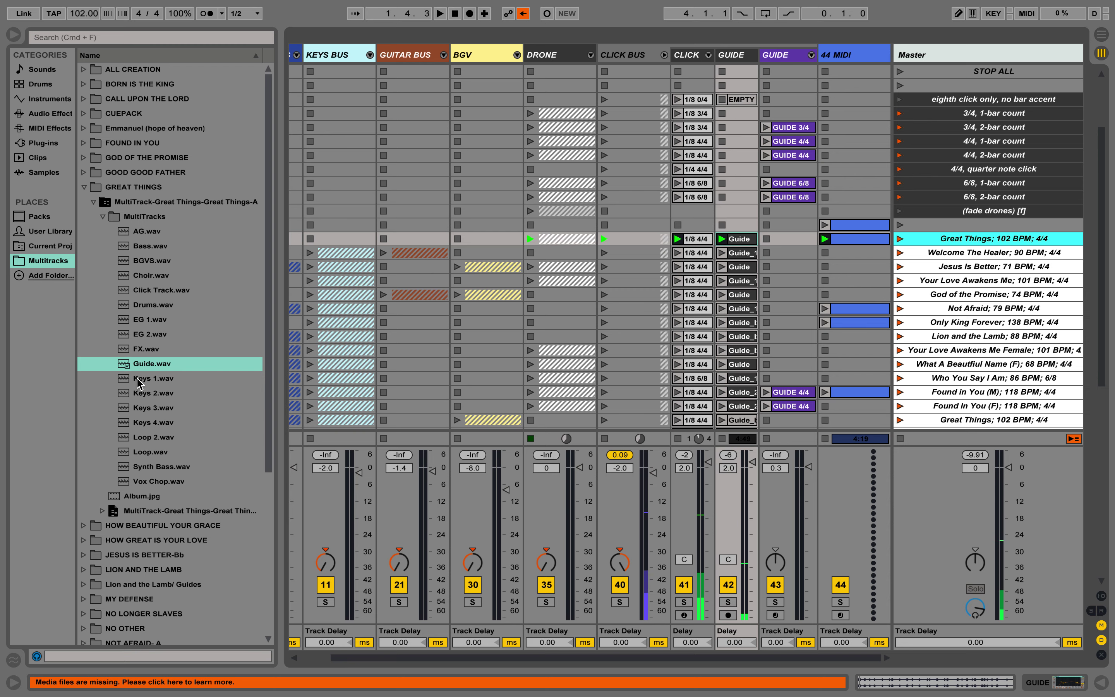
Load Keys 1 to Keys 4 and Synth Bass into their matching KEYS BUS tracks in the Great Things row, and refold the group.
{"action": "scroll", "coordinate": [468, 222], "scroll_direction": "left", "scroll_amount": 2}
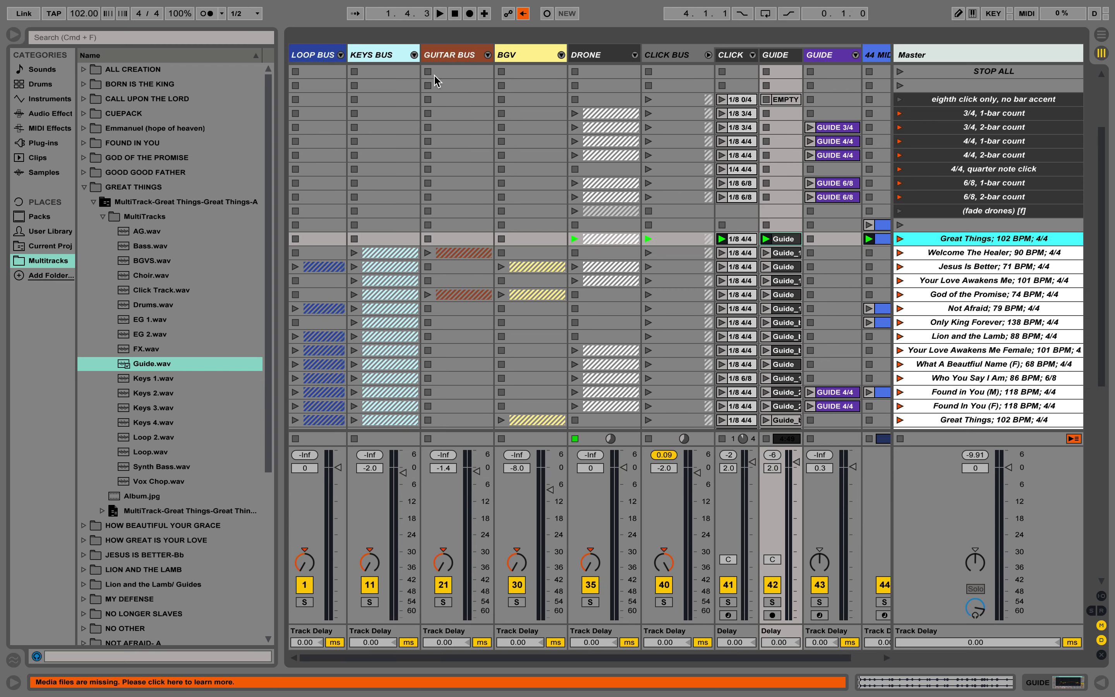
{"action": "left_click", "coordinate": [414, 54]}
{"action": "left_click_drag", "start_coordinate": [175, 380], "coordinate": [442, 238]}
{"action": "left_click_drag", "start_coordinate": [154, 392], "coordinate": [531, 238]}
{"action": "left_click", "coordinate": [157, 422]}
{"action": "left_click_drag", "start_coordinate": [157, 422], "coordinate": [575, 238]}
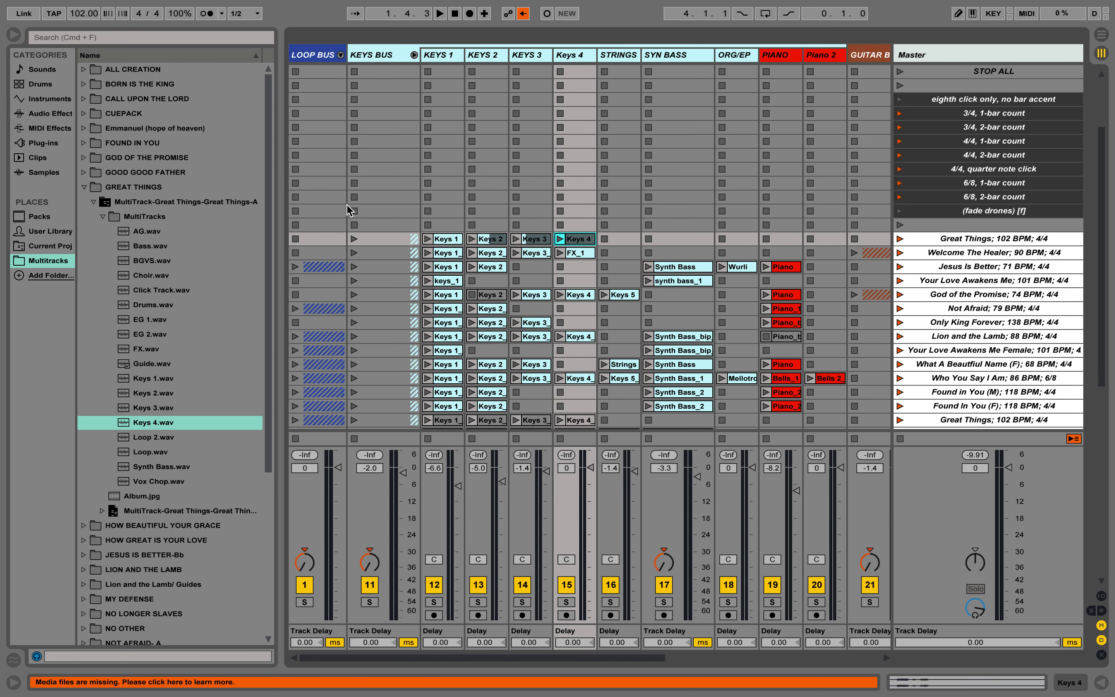
{"action": "left_click_drag", "start_coordinate": [153, 471], "coordinate": [679, 247]}
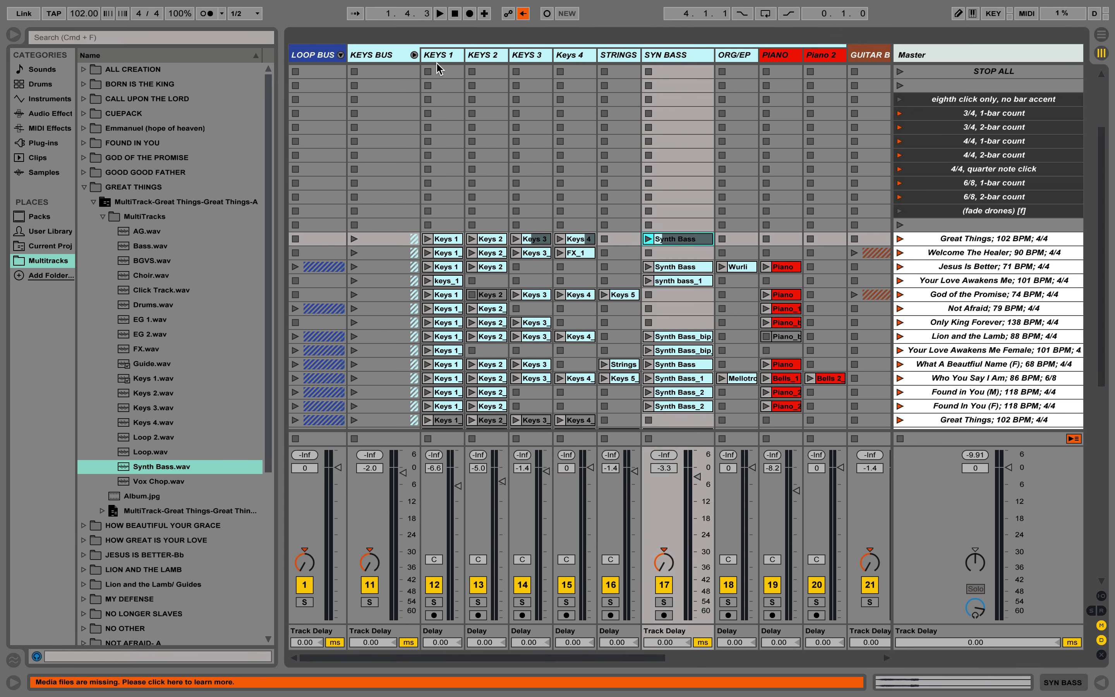
{"action": "left_click", "coordinate": [413, 54]}
Unfold the BGV group, load Vox Chop.wav into BGV 1 in the Great Things row, and refold the group.
{"action": "scroll", "coordinate": [493, 189], "scroll_direction": "right", "scroll_amount": 2}
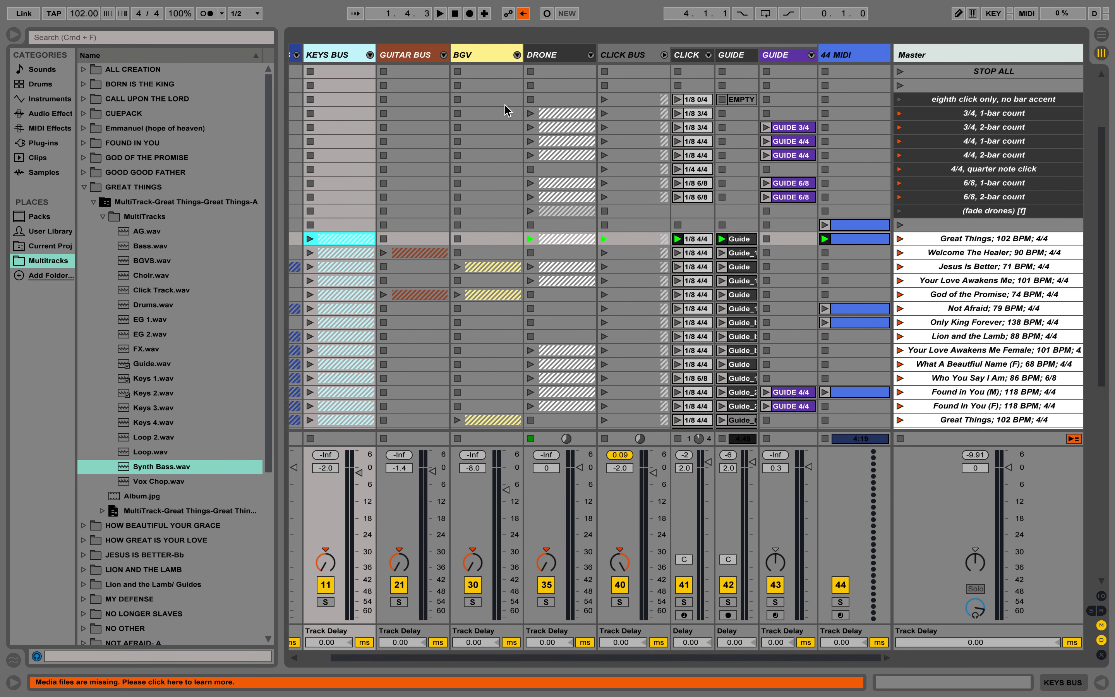
{"action": "left_click", "coordinate": [516, 55]}
{"action": "left_click_drag", "start_coordinate": [152, 481], "coordinate": [548, 239]}
{"action": "scroll", "coordinate": [547, 239], "scroll_direction": "left", "scroll_amount": 2}
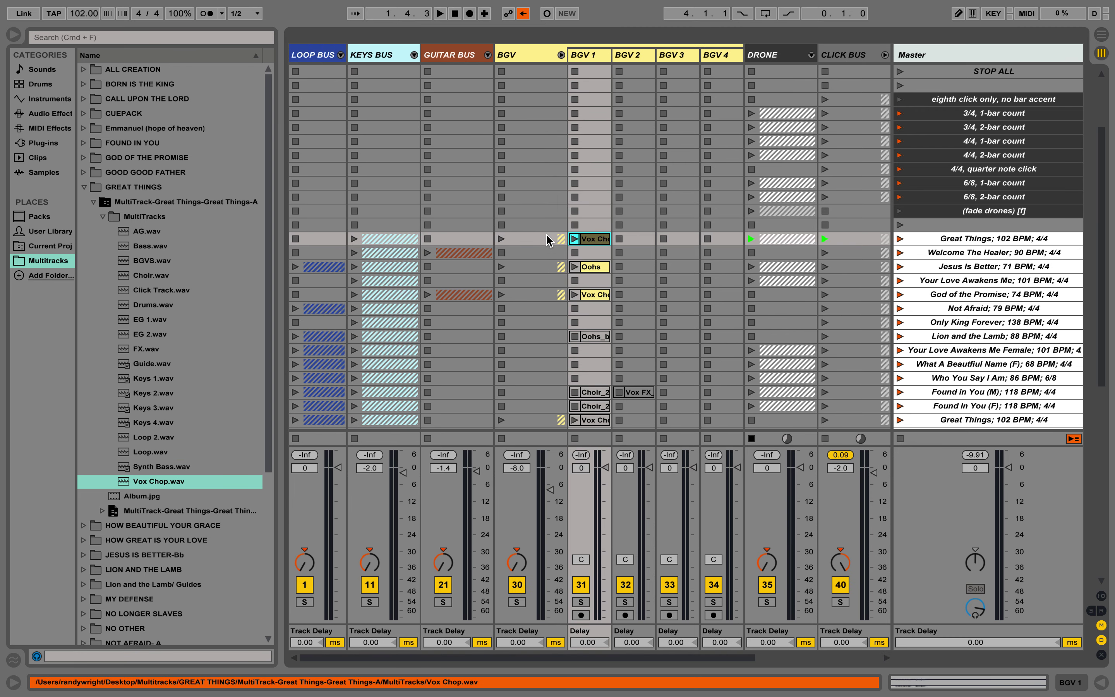
{"action": "left_click", "coordinate": [561, 55]}
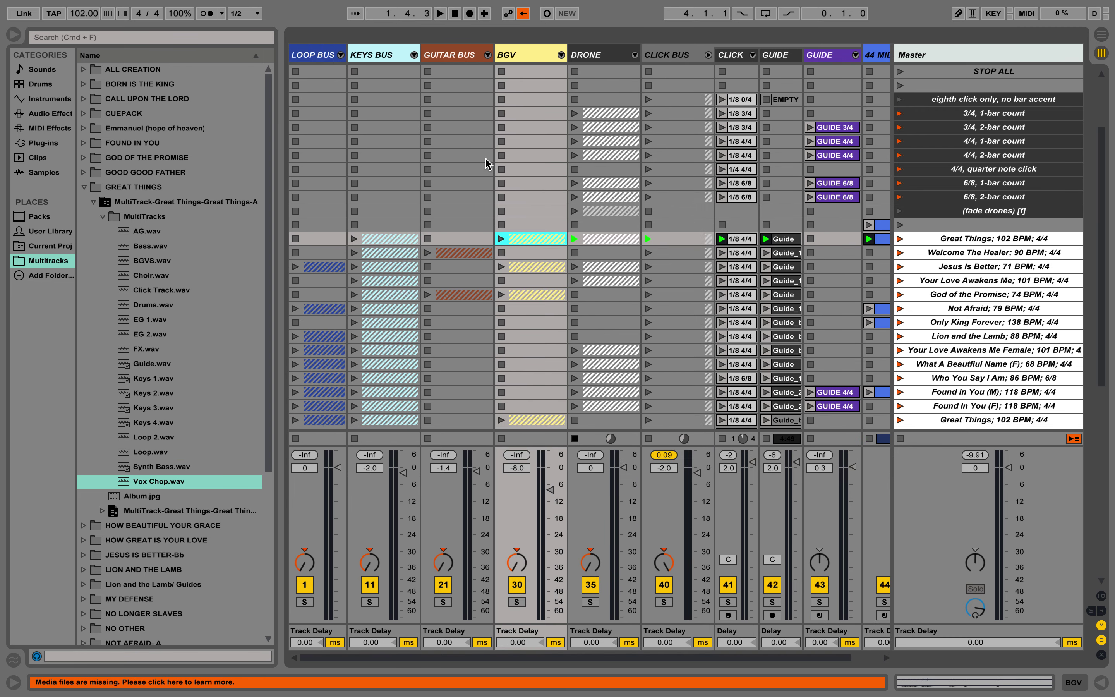
Unfold LOOP BUS and load Loop.wav into LOOP 1 and Loop 2.wav into LOOP 2 in the Great Things row.
{"action": "left_click", "coordinate": [341, 55]}
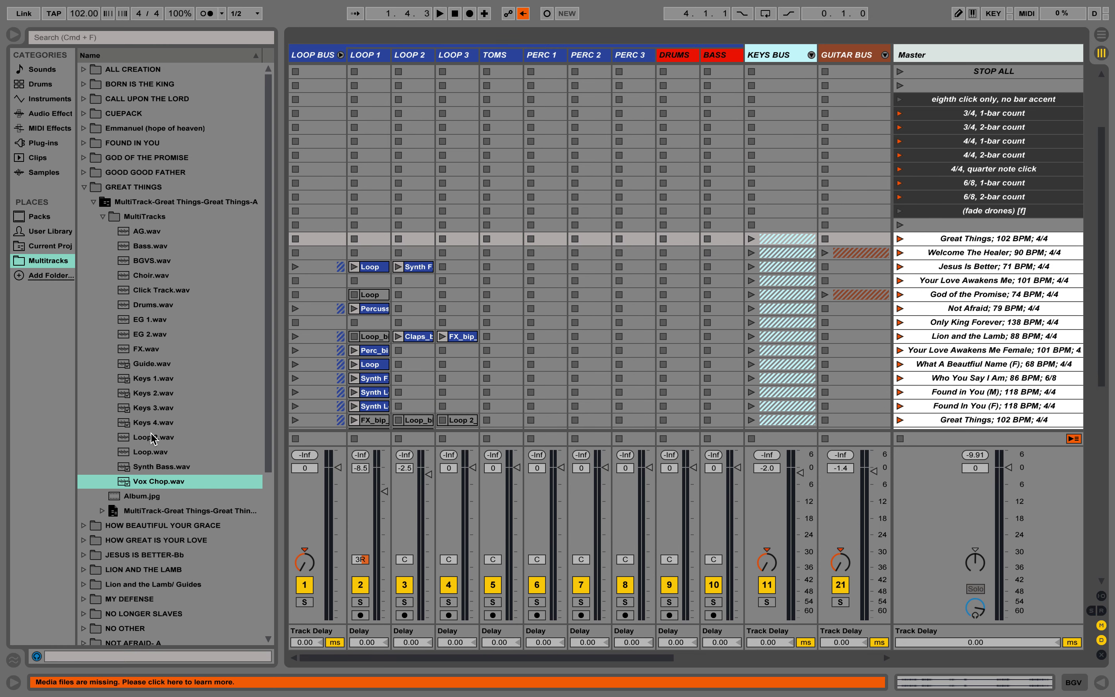
{"action": "left_click_drag", "start_coordinate": [148, 456], "coordinate": [370, 242]}
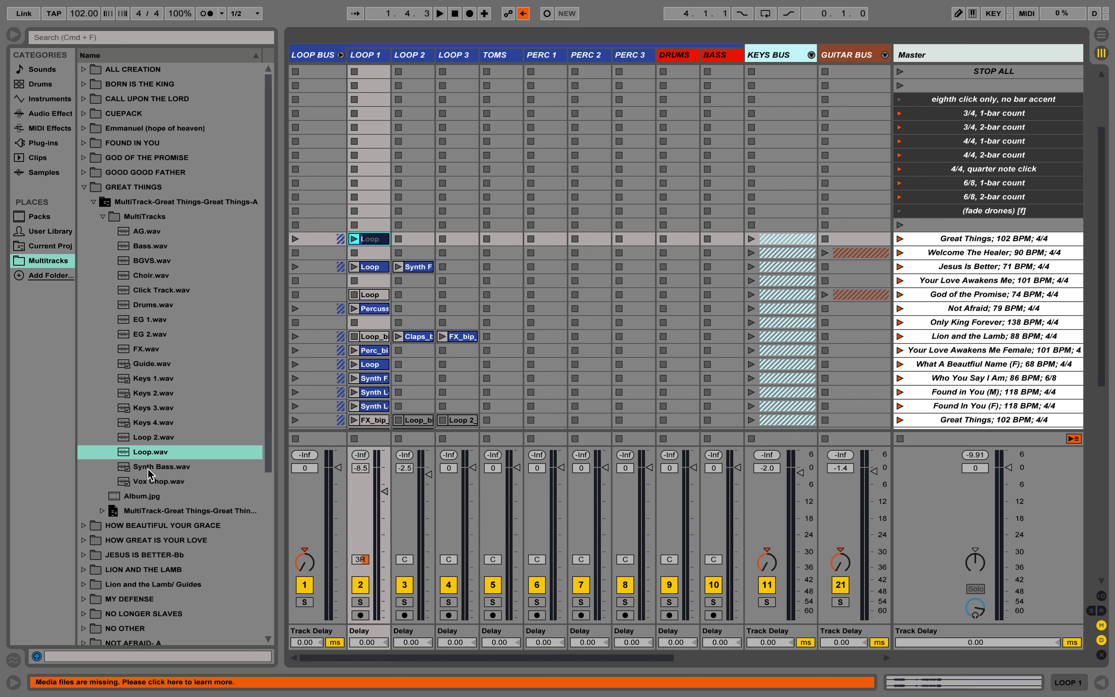
{"action": "left_click_drag", "start_coordinate": [156, 437], "coordinate": [417, 241]}
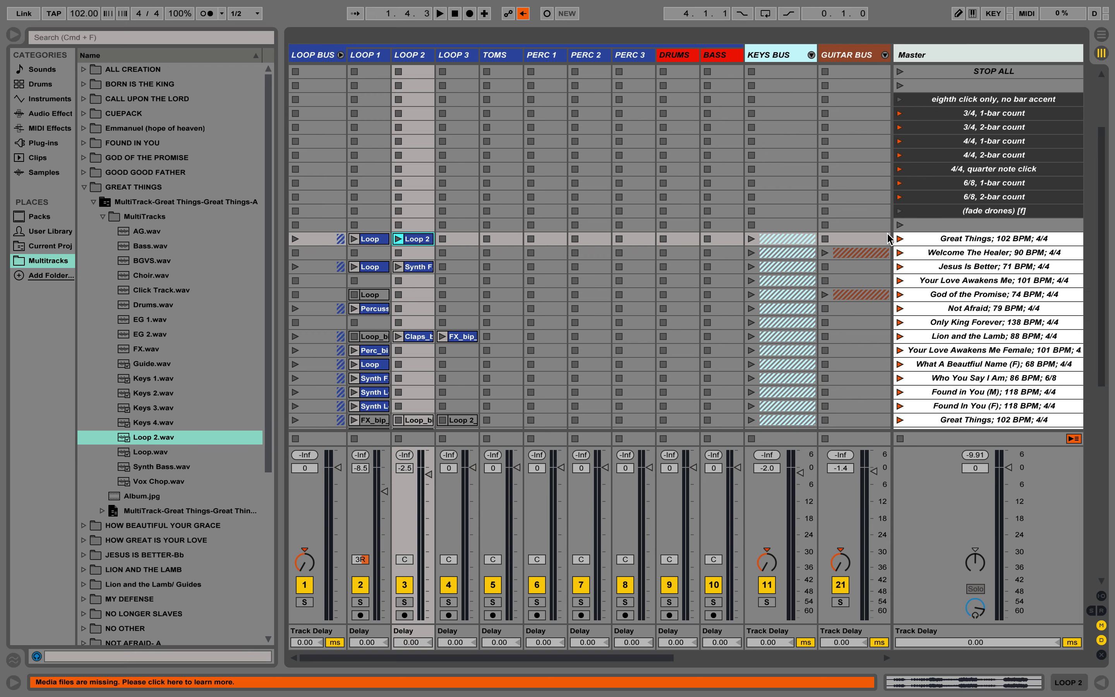
Launch the Great Things scene and look over its playing clips across the tracks.
{"action": "left_click", "coordinate": [900, 239]}
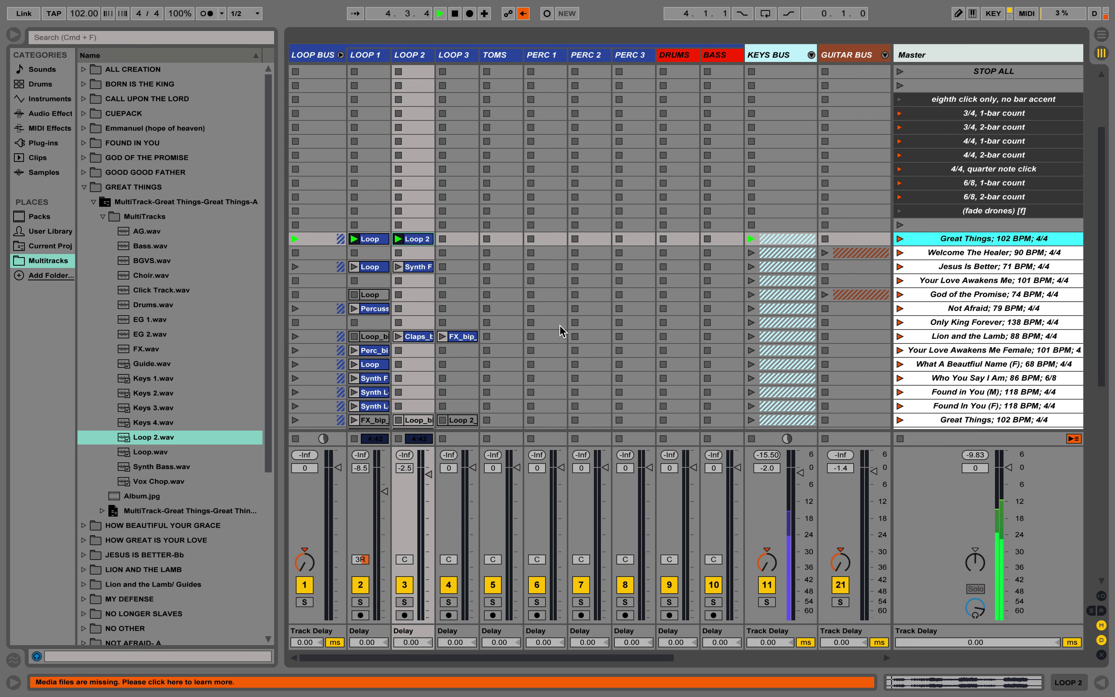
{"action": "scroll", "coordinate": [558, 332], "scroll_direction": "right", "scroll_amount": 5}
{"action": "scroll", "coordinate": [558, 331], "scroll_direction": "up", "scroll_amount": 1}
{"action": "scroll", "coordinate": [561, 331], "scroll_direction": "left", "scroll_amount": 5}
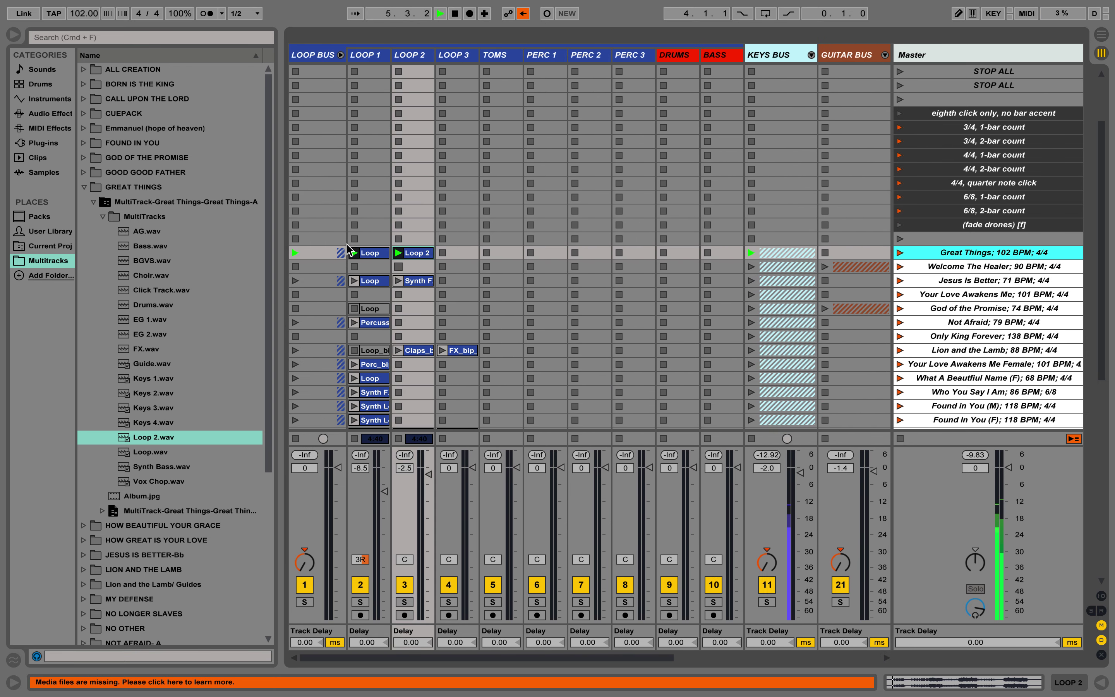
Stop playback and clear away the browser, collapsing the GREAT THINGS folder before hiding it.
{"action": "left_click", "coordinate": [85, 188]}
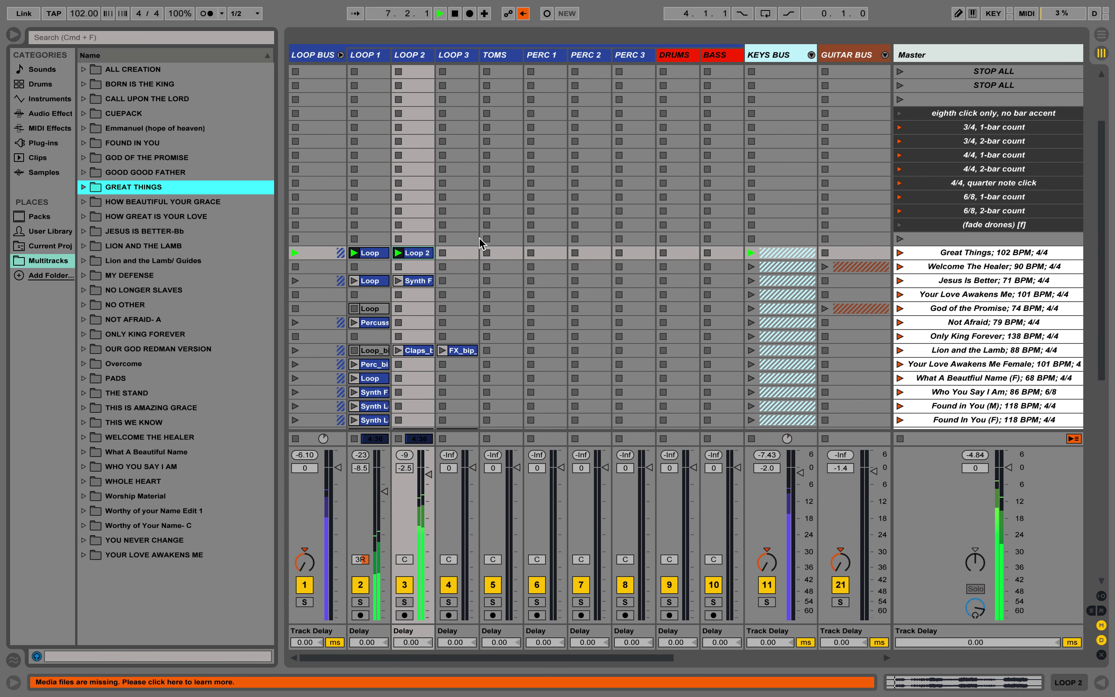
{"action": "key", "text": "space"}
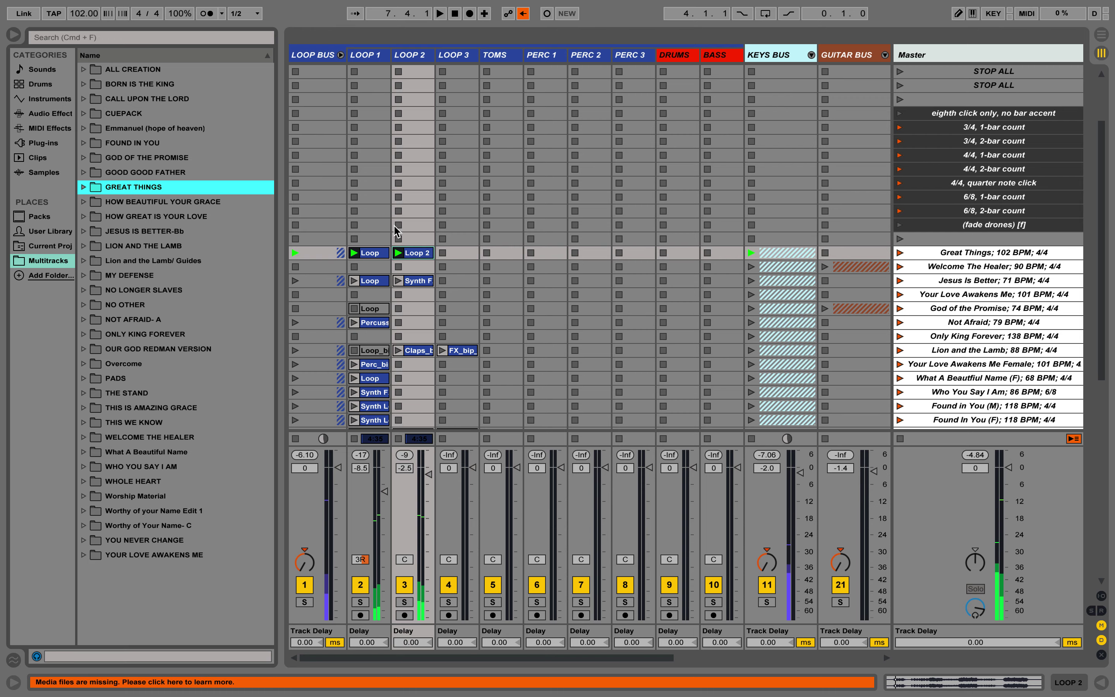
{"action": "left_click", "coordinate": [14, 34]}
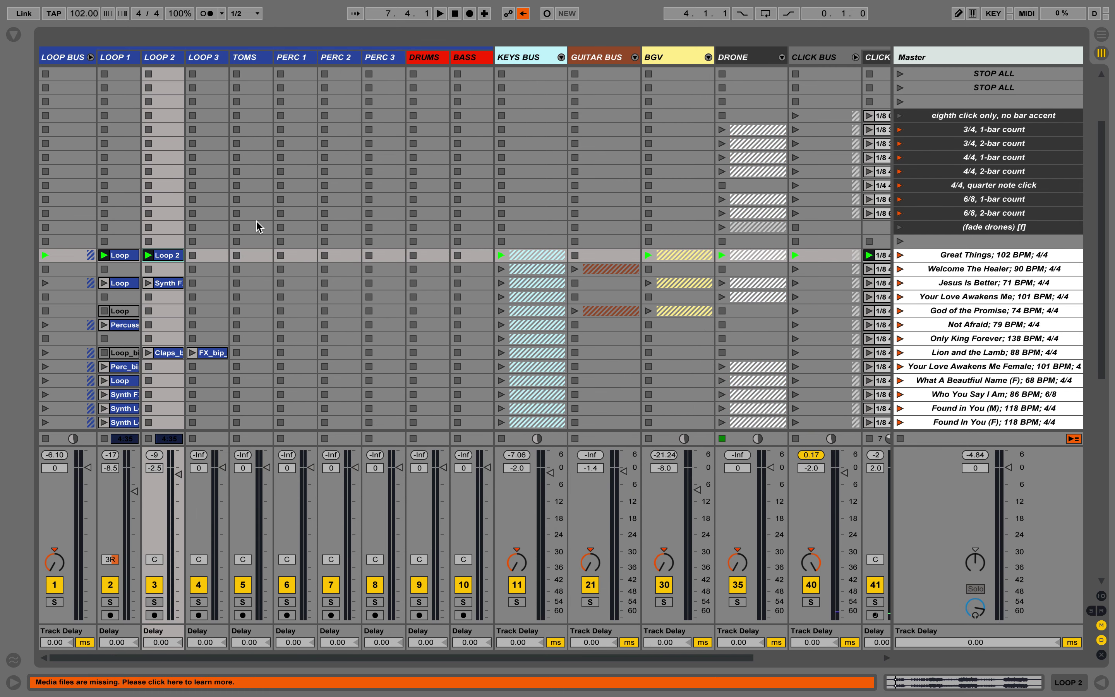
Unfold the KEYS BUS group and select the Keys 1 clip in the Great Things row.
{"action": "left_click", "coordinate": [90, 57]}
{"action": "left_click", "coordinate": [90, 57]}
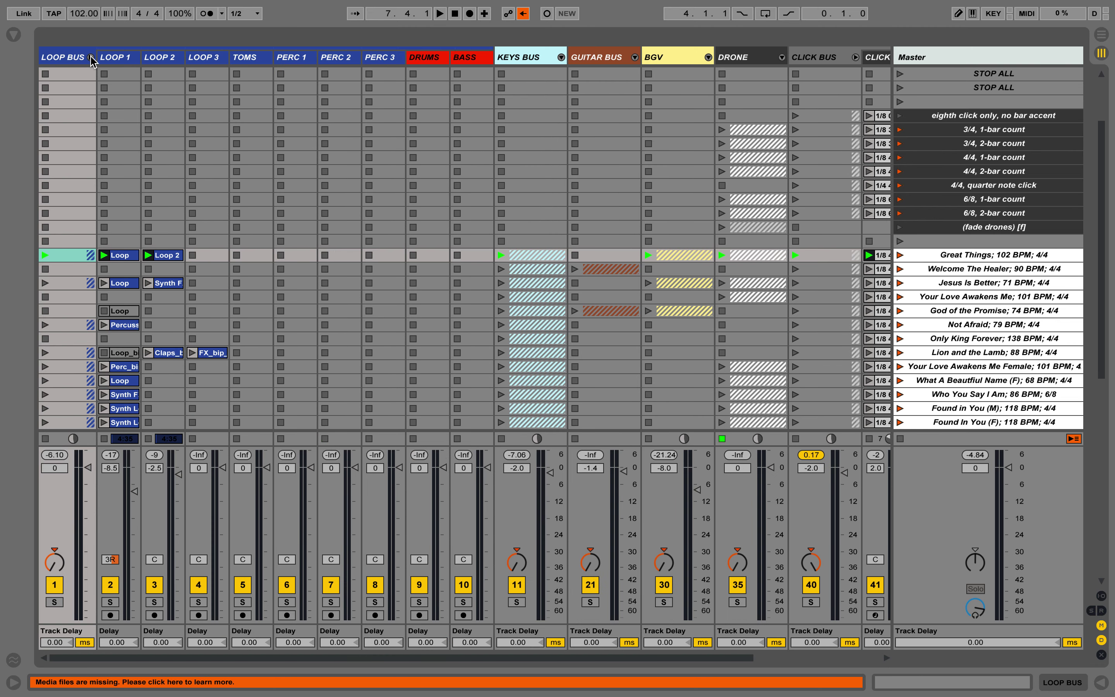
{"action": "left_click", "coordinate": [560, 58]}
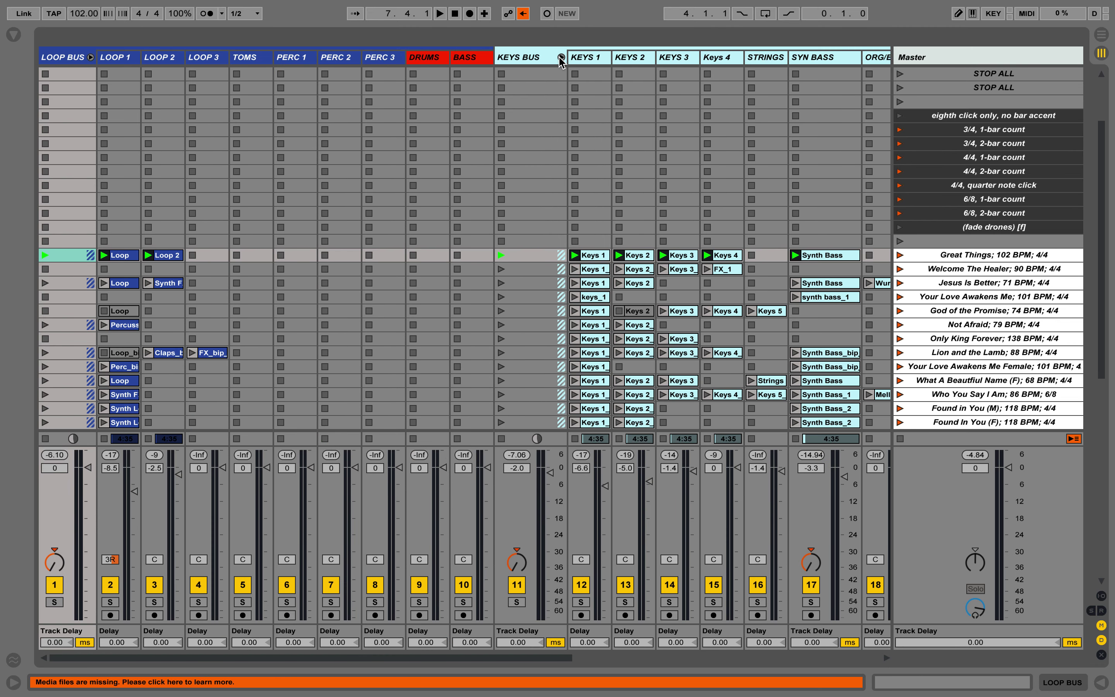
{"action": "left_click", "coordinate": [604, 259]}
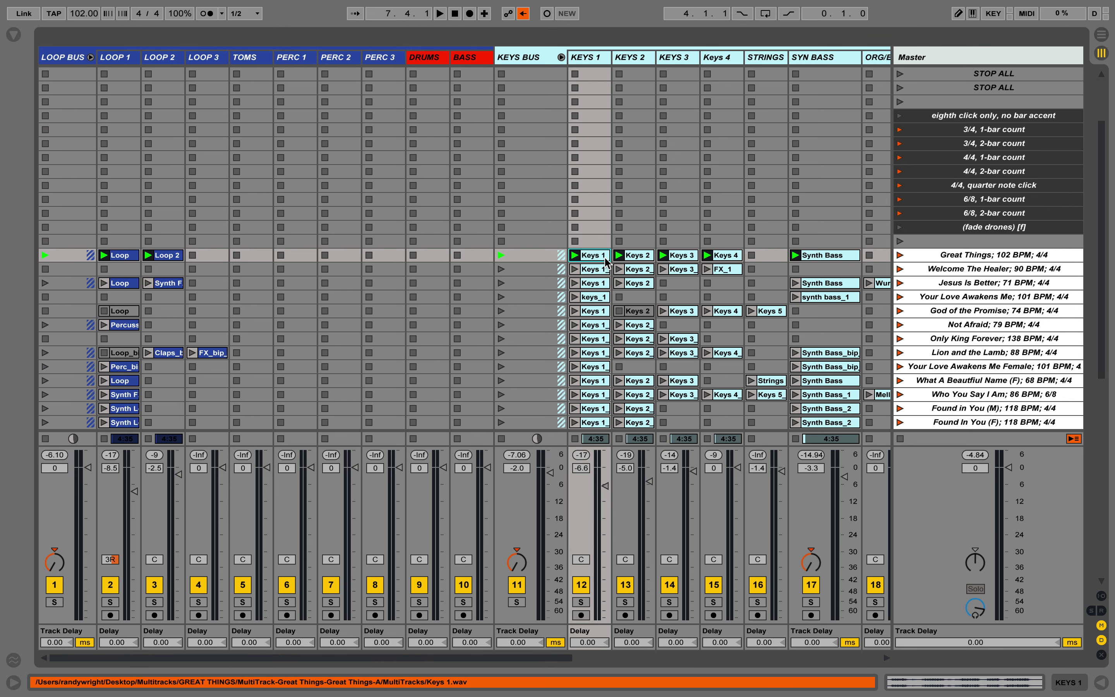
Fold the LOOP BUS, KEYS BUS and CLICK BUS groups and bring the CUT STEMS and CLICK ONLY scenes into view.
{"action": "left_click", "coordinate": [90, 57]}
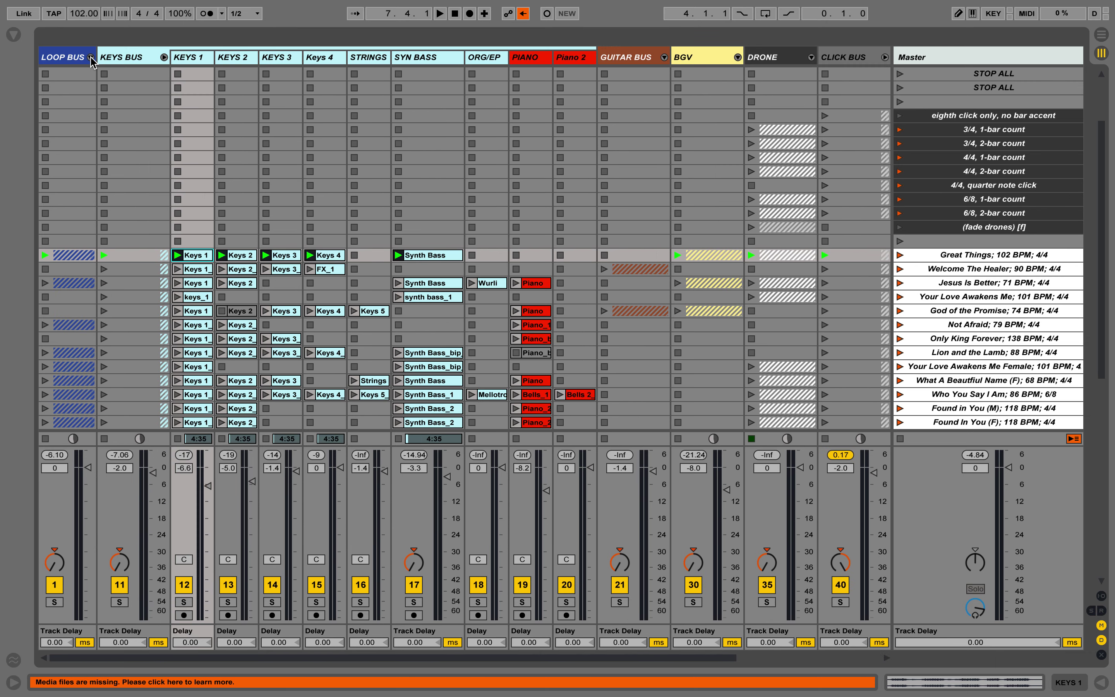
{"action": "left_click", "coordinate": [163, 57]}
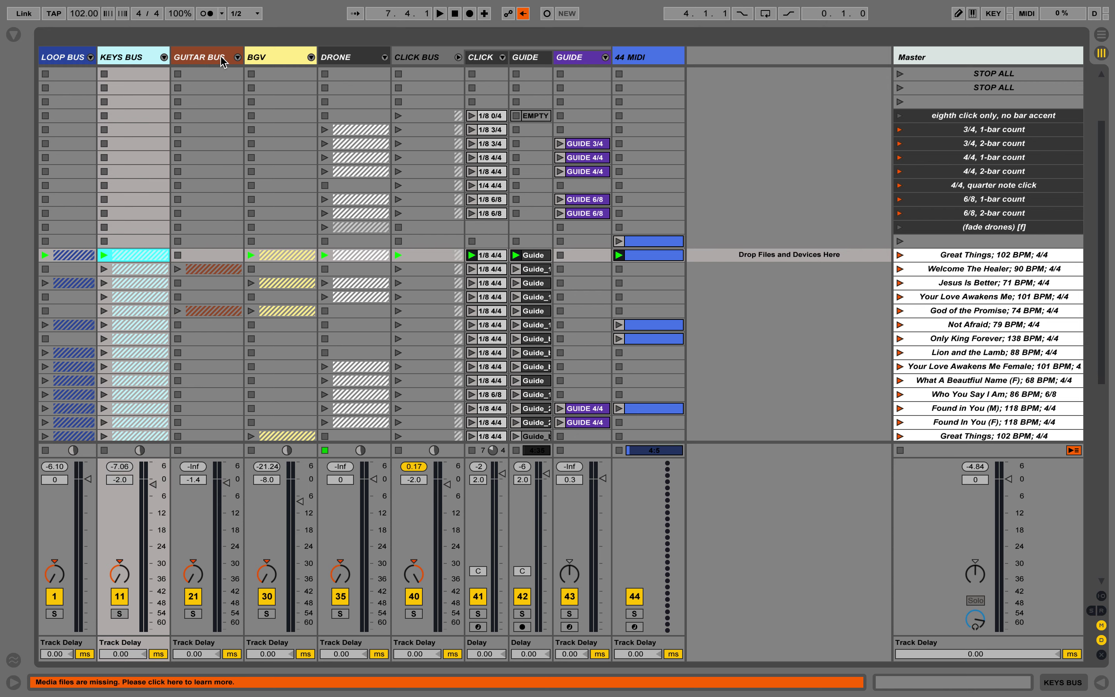
{"action": "left_click", "coordinate": [458, 58]}
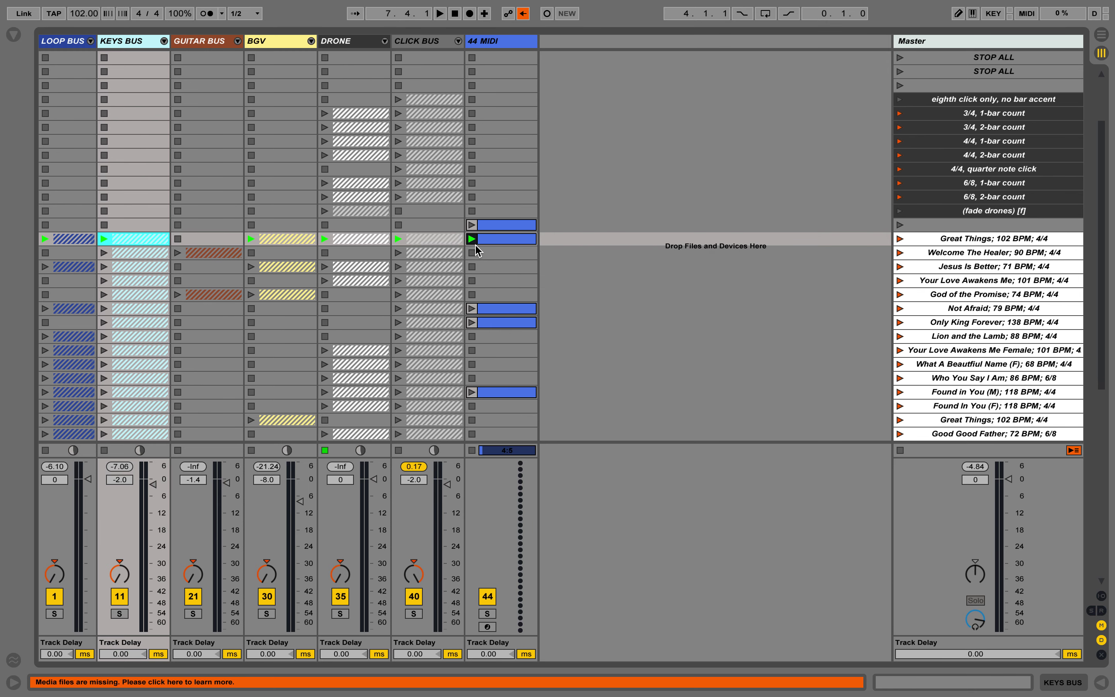
{"action": "scroll", "coordinate": [477, 251], "scroll_direction": "up", "scroll_amount": 6}
{"action": "scroll", "coordinate": [476, 251], "scroll_direction": "up", "scroll_amount": 1}
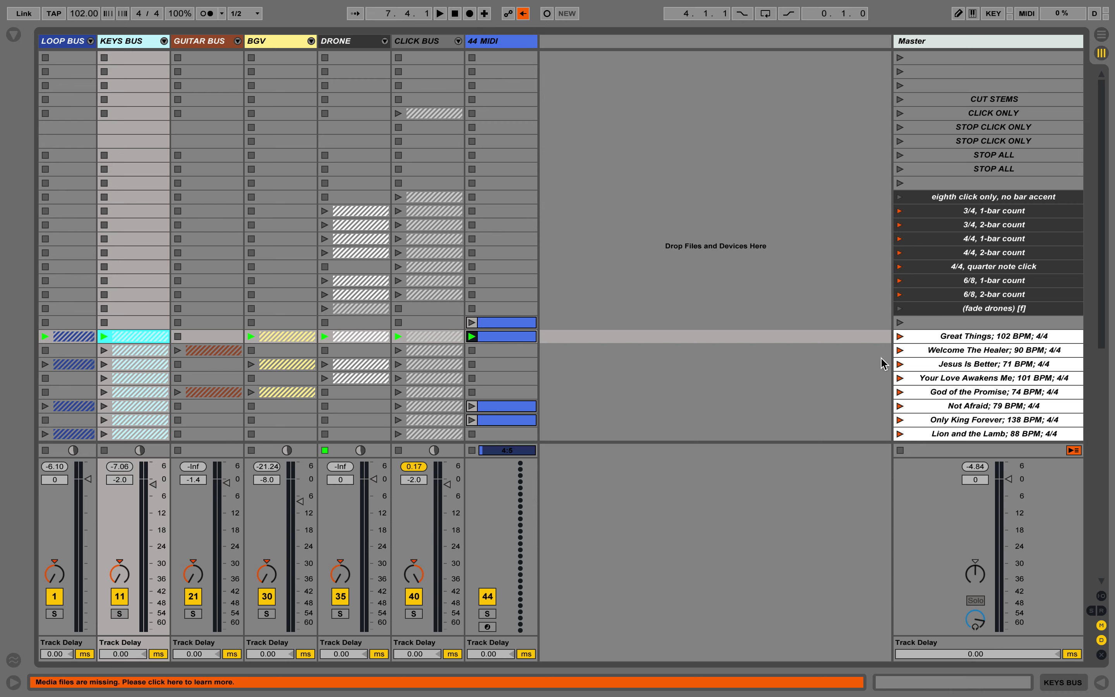
Copy the Great Things; 102 BPM; 4/4 scene from the song library to the first row of the set.
{"action": "left_click", "coordinate": [978, 339]}
{"action": "left_click", "coordinate": [509, 341]}
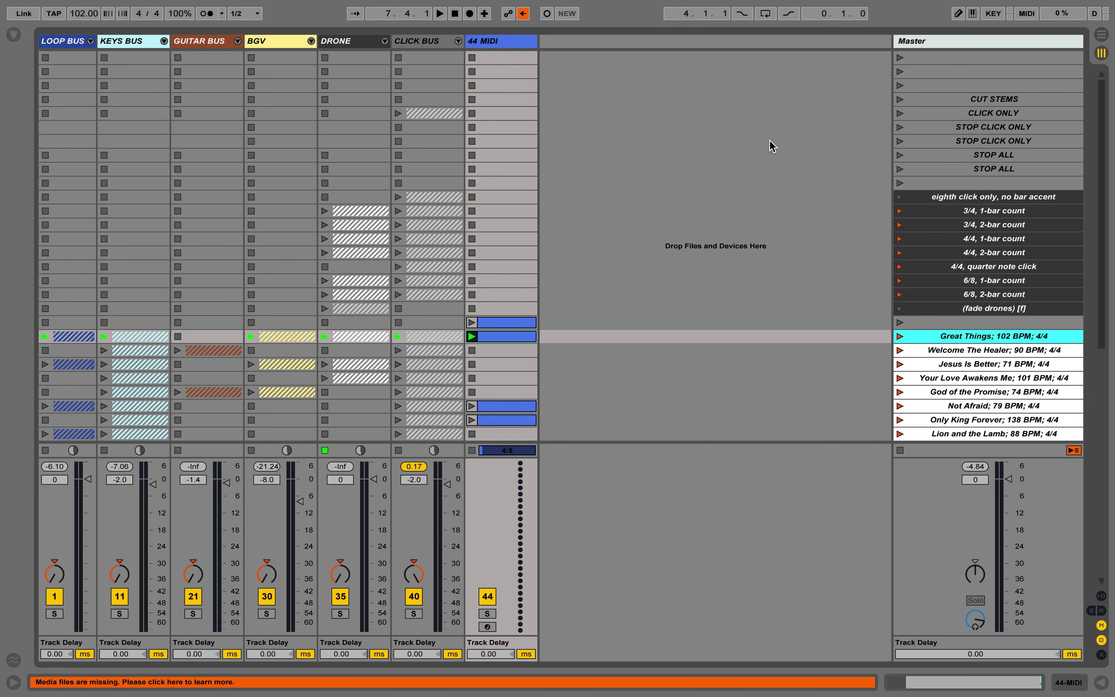
{"action": "mouse_move", "coordinate": [991, 341]}
{"action": "left_mouse_down"}
{"action": "mouse_move", "coordinate": [985, 61]}
{"action": "mouse_move", "coordinate": [960, 351]}
{"action": "left_mouse_up"}
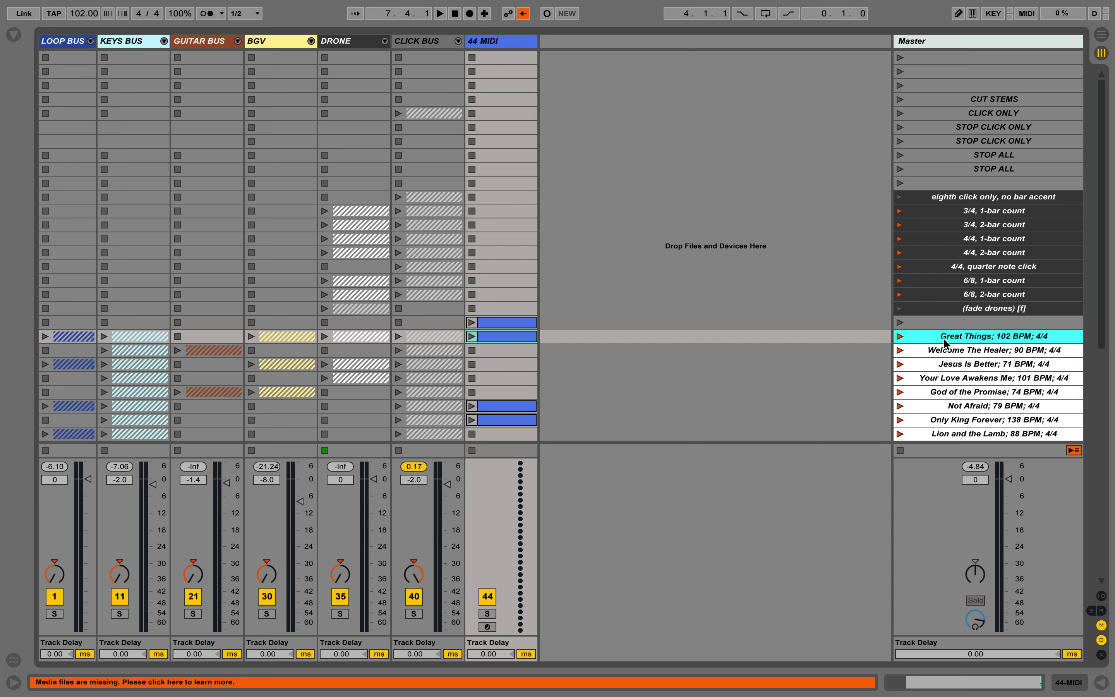
{"action": "left_click", "coordinate": [1027, 59]}
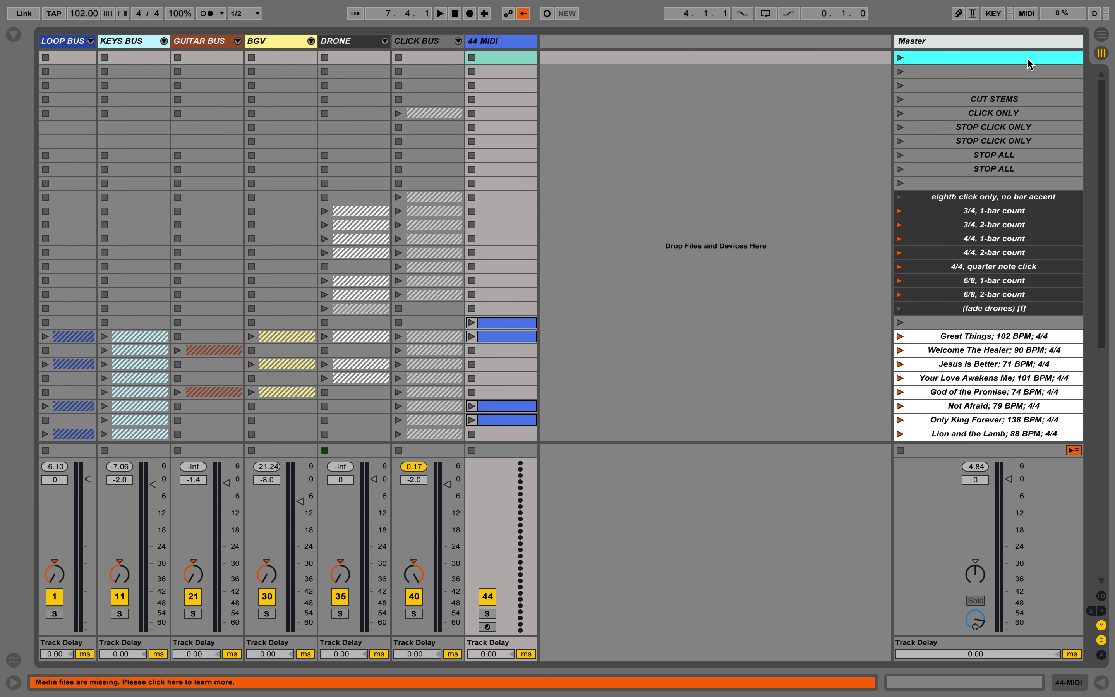
Copy the Whole Heart; 78 BPM; 4/4 scene from the song library and paste it directly below the top Great Things scene.
{"action": "scroll", "coordinate": [988, 154], "scroll_direction": "down", "scroll_amount": 4}
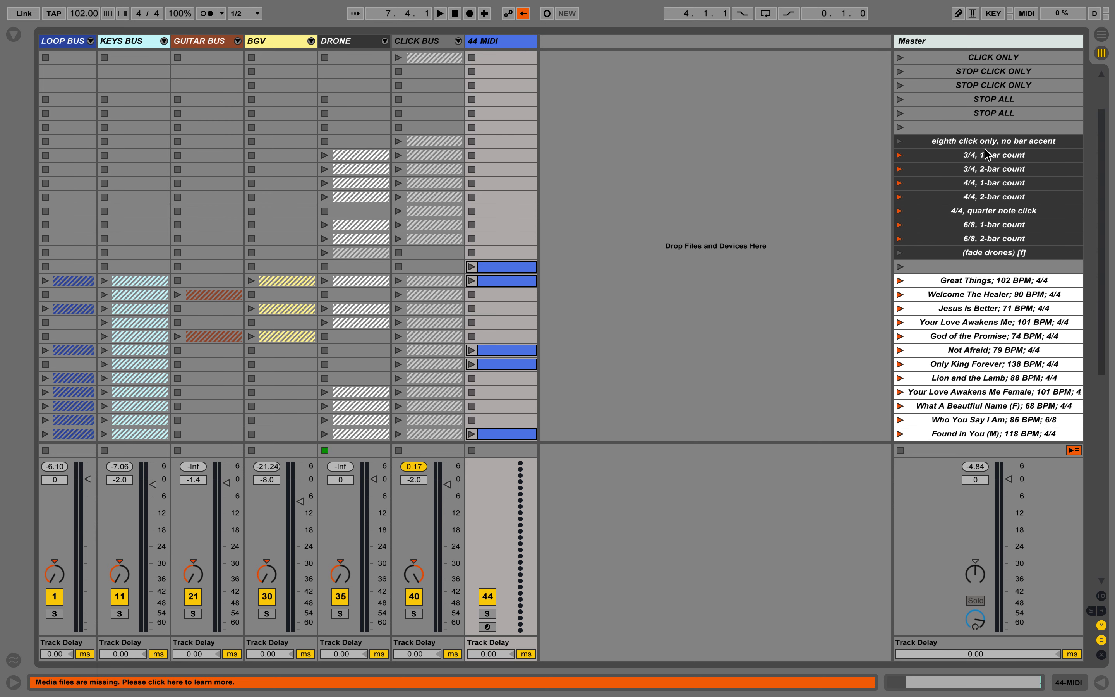
{"action": "scroll", "coordinate": [986, 155], "scroll_direction": "down", "scroll_amount": 3}
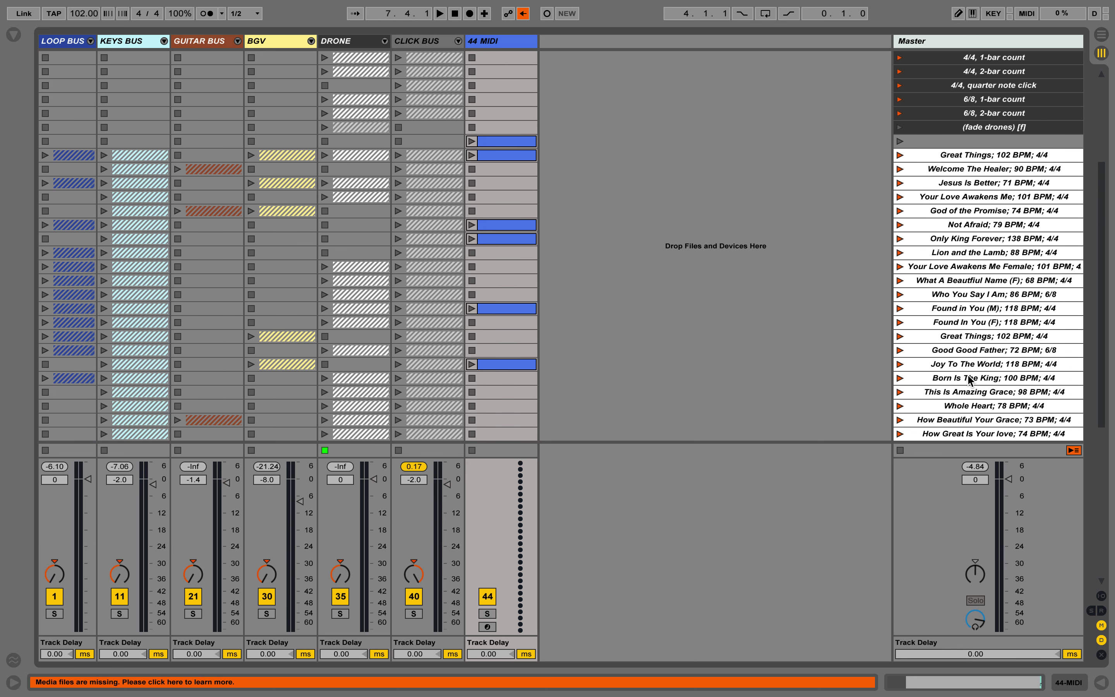
{"action": "left_click", "coordinate": [968, 407]}
{"action": "scroll", "coordinate": [969, 410], "scroll_direction": "up", "scroll_amount": 13}
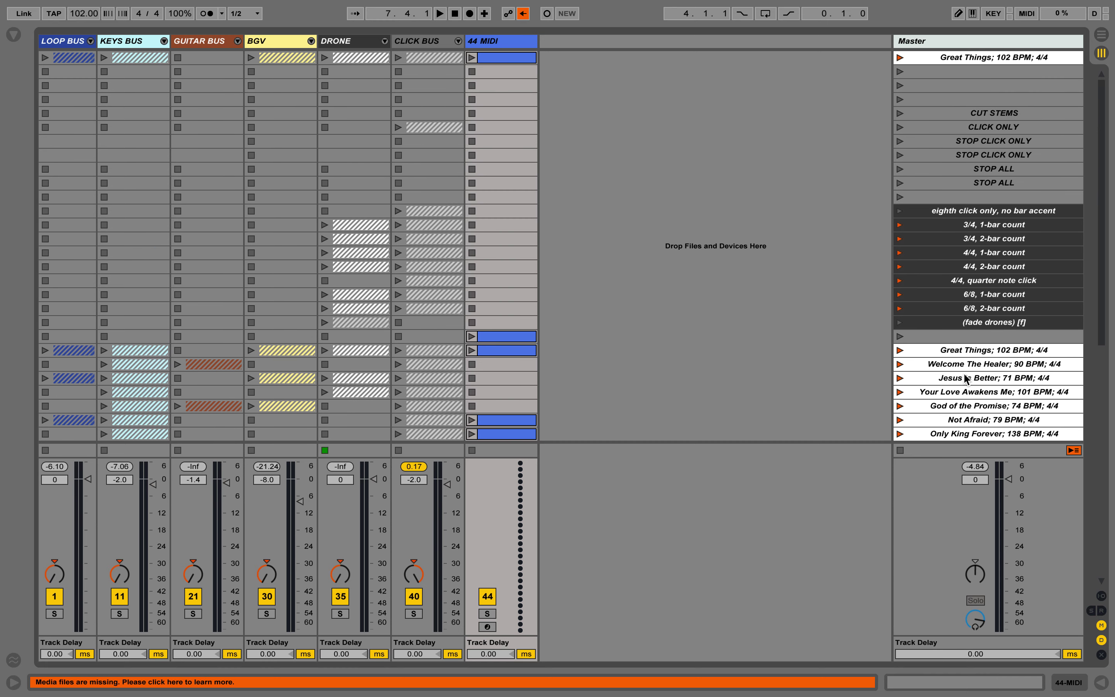
{"action": "left_click", "coordinate": [1042, 71]}
{"action": "key", "text": "super+v"}
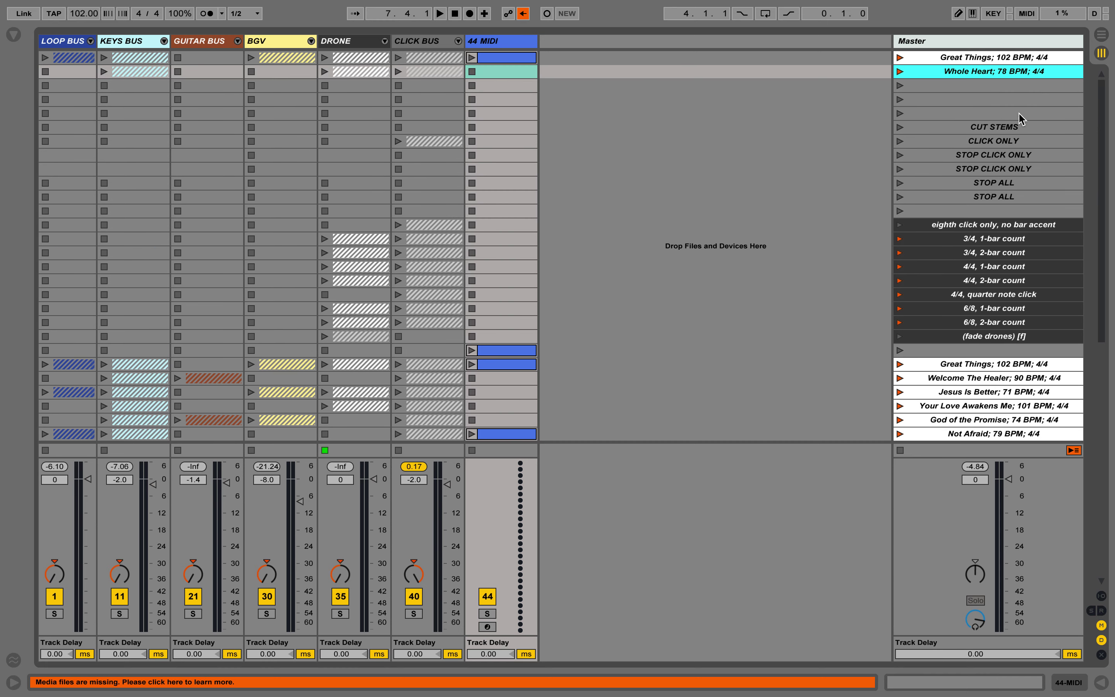
Copy the Jesus Paid It All; 77 BPM; 3/4 scene from the song library and paste it below Whole Heart.
{"action": "scroll", "coordinate": [989, 162], "scroll_direction": "down", "scroll_amount": 13}
{"action": "scroll", "coordinate": [989, 166], "scroll_direction": "down", "scroll_amount": 6}
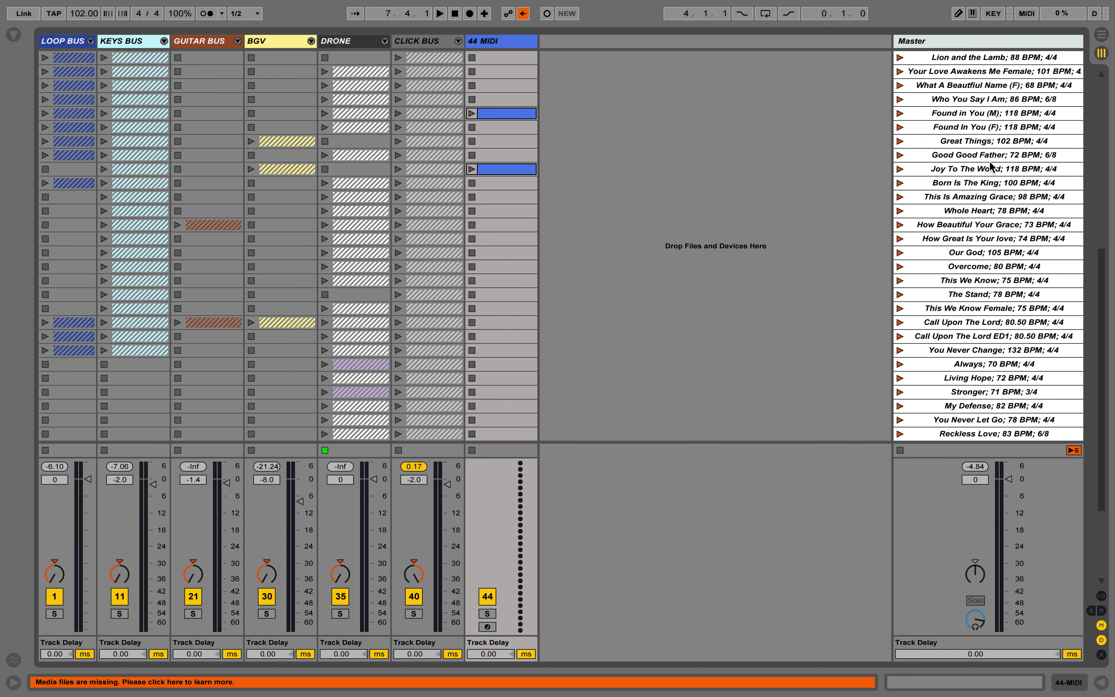
{"action": "left_click", "coordinate": [963, 313]}
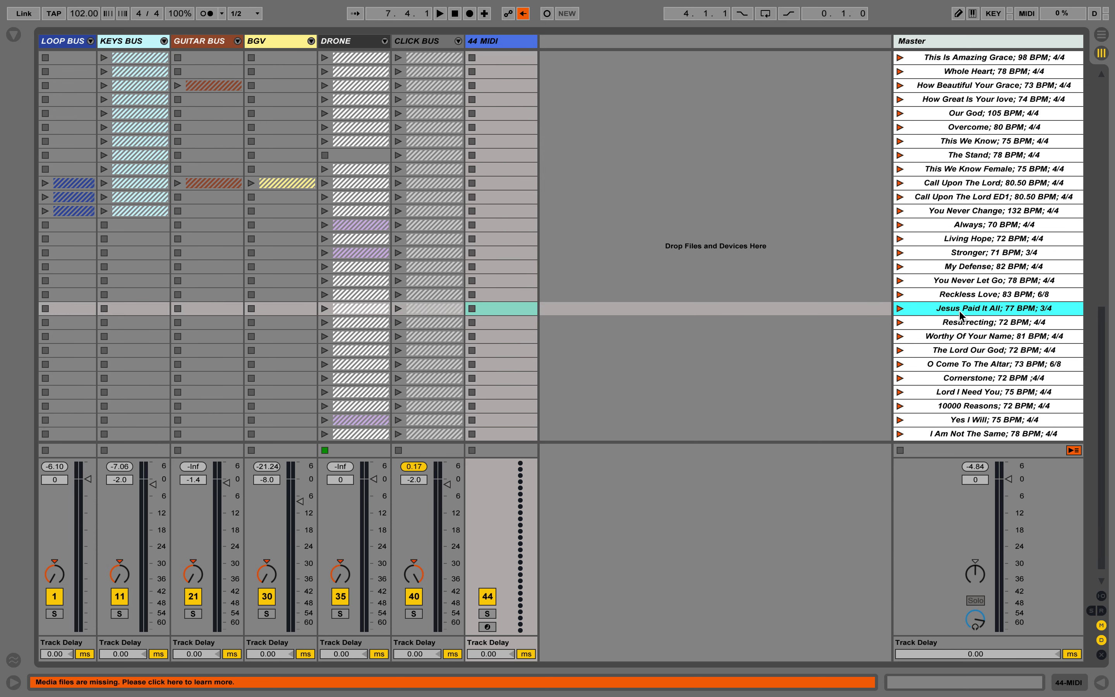
{"action": "scroll", "coordinate": [962, 315], "scroll_direction": "up", "scroll_amount": 20}
{"action": "left_click", "coordinate": [995, 90]}
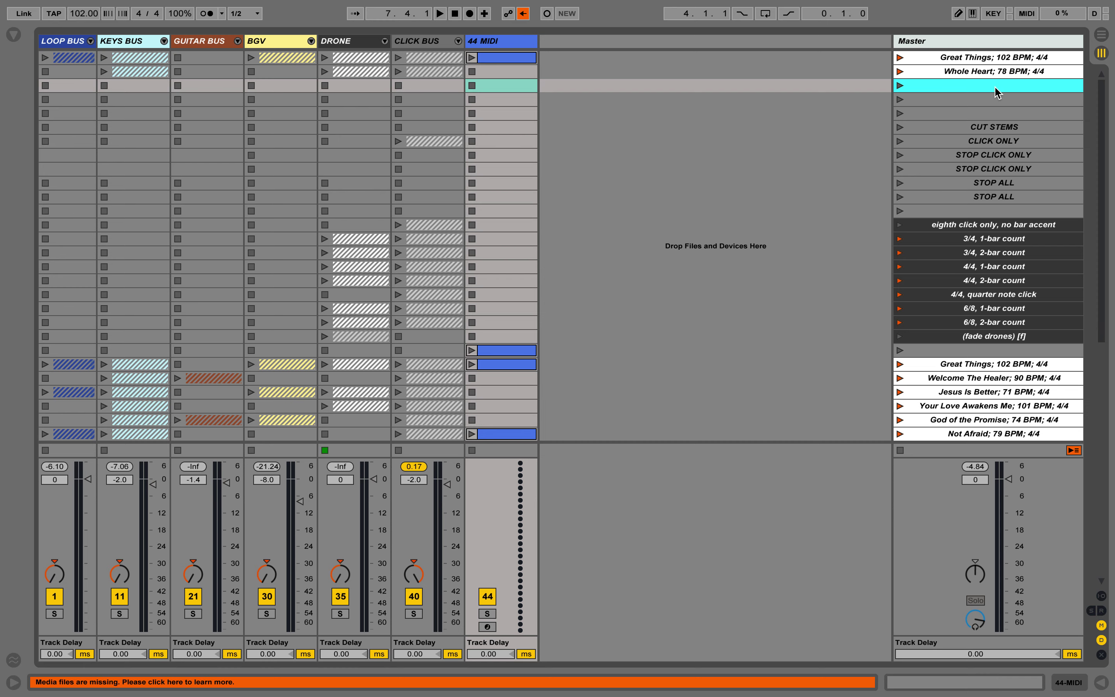
{"action": "key", "text": "ctrl+v"}
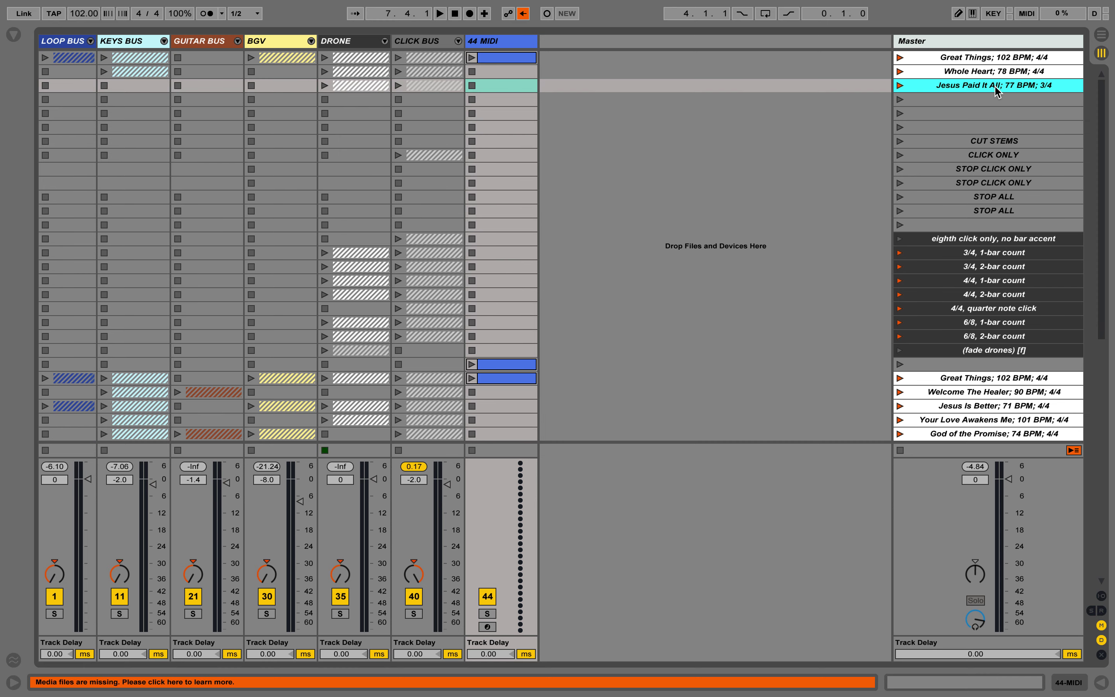
Unfold the DRONE group and load 11 Key of G (Pads 5).mp3 from the PADS folder into the Jesus Paid It All slot of drone 1.
{"action": "left_click", "coordinate": [384, 41]}
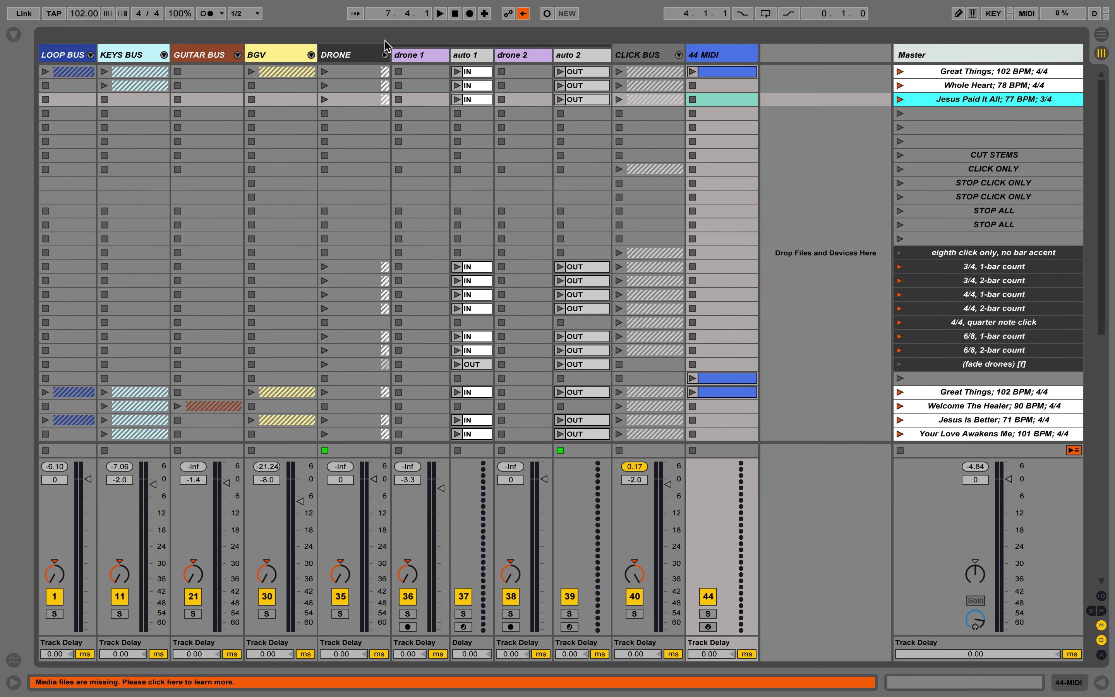
{"action": "left_click", "coordinate": [418, 102]}
{"action": "left_click", "coordinate": [537, 102]}
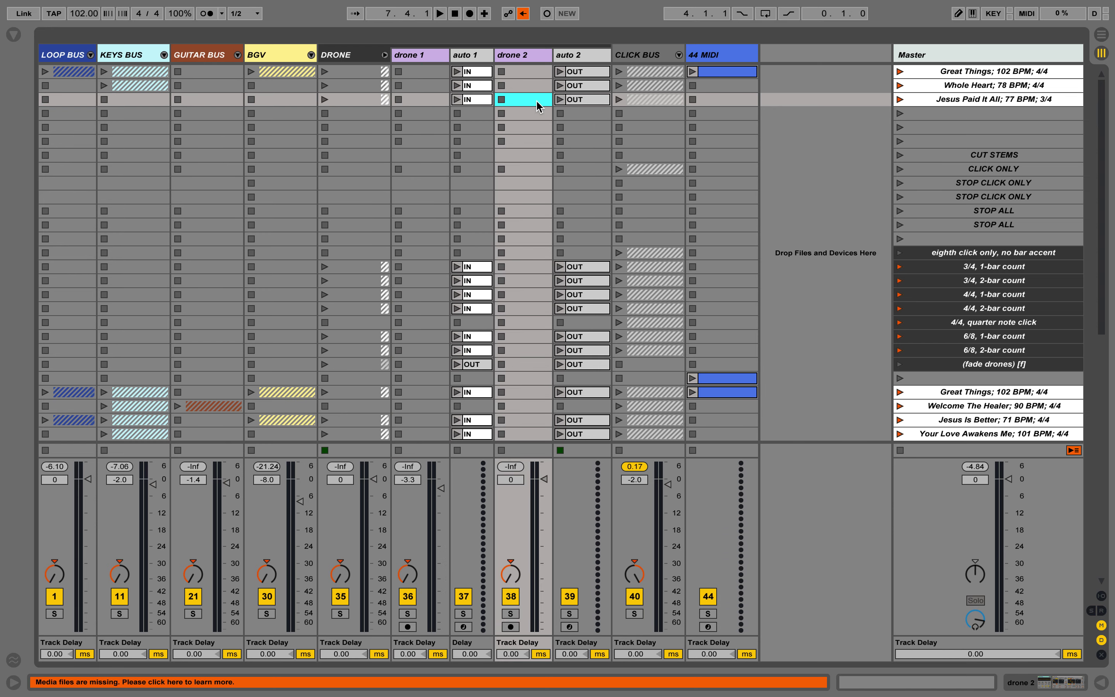
{"action": "left_click", "coordinate": [429, 101]}
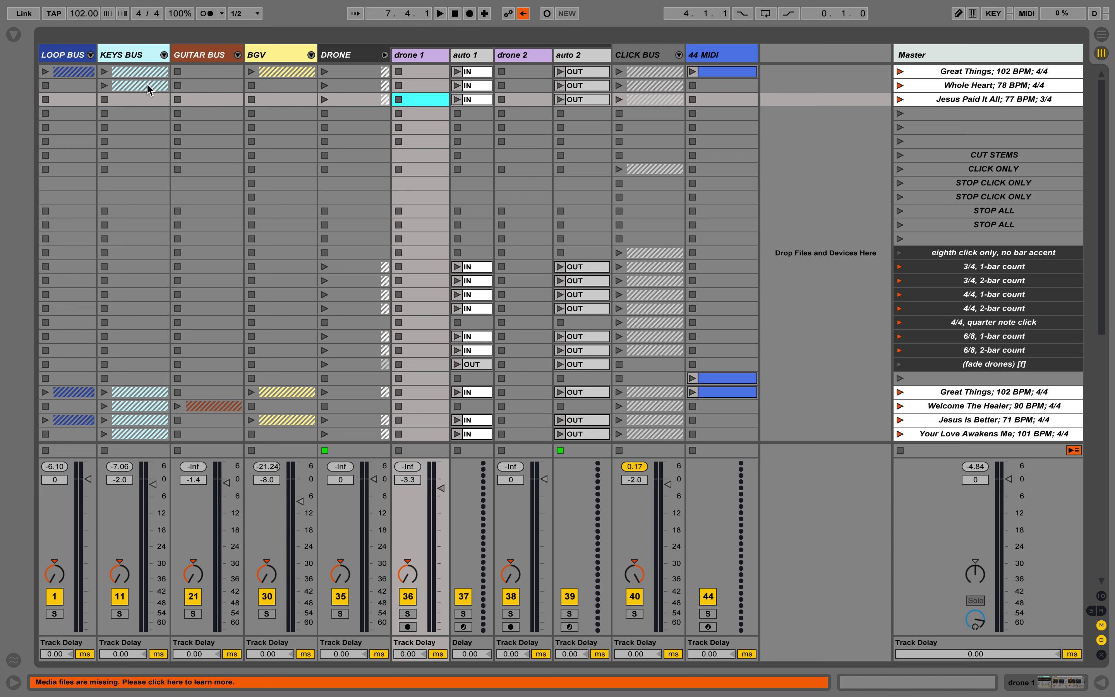
{"action": "left_click", "coordinate": [16, 39]}
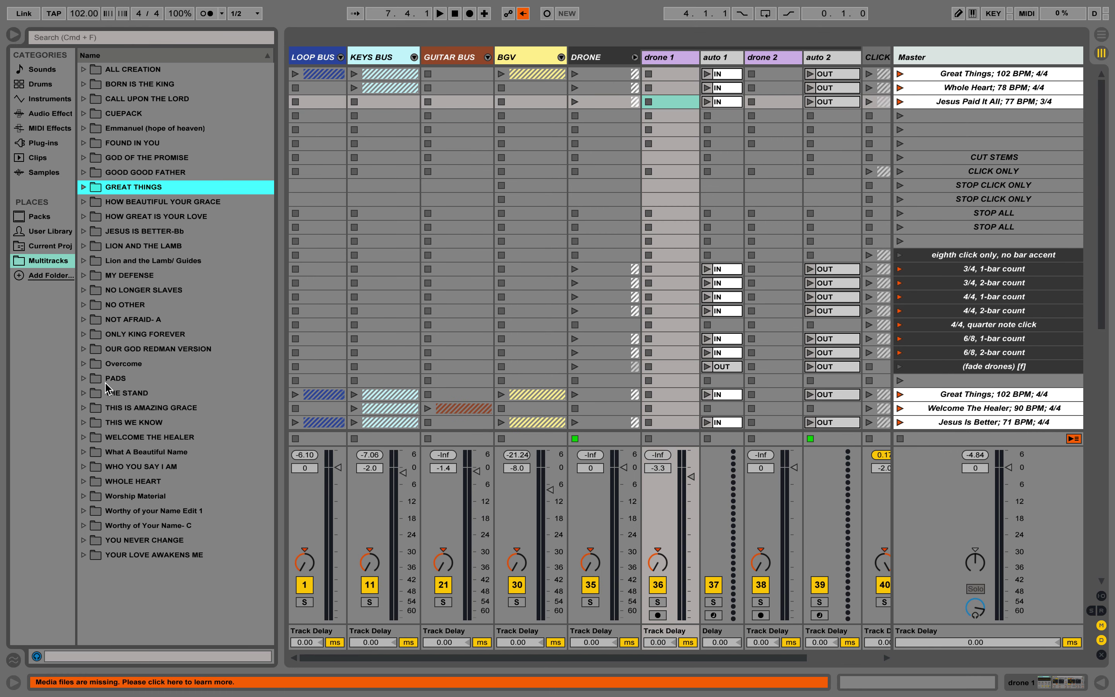
{"action": "left_click", "coordinate": [84, 378]}
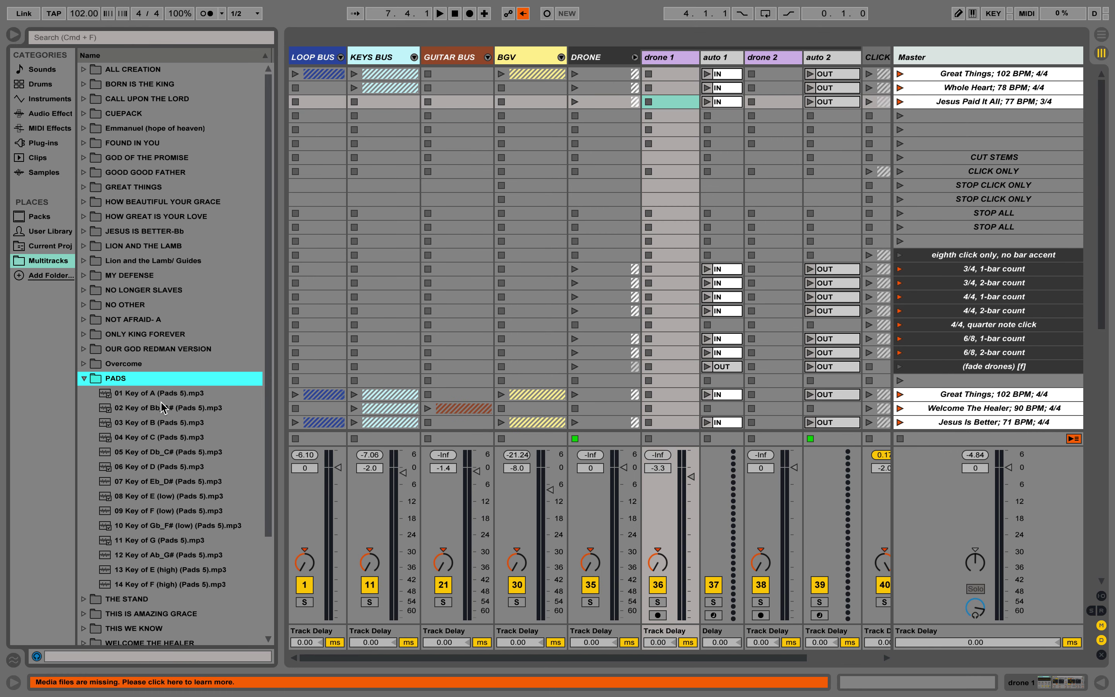
{"action": "left_click_drag", "start_coordinate": [159, 542], "coordinate": [682, 111]}
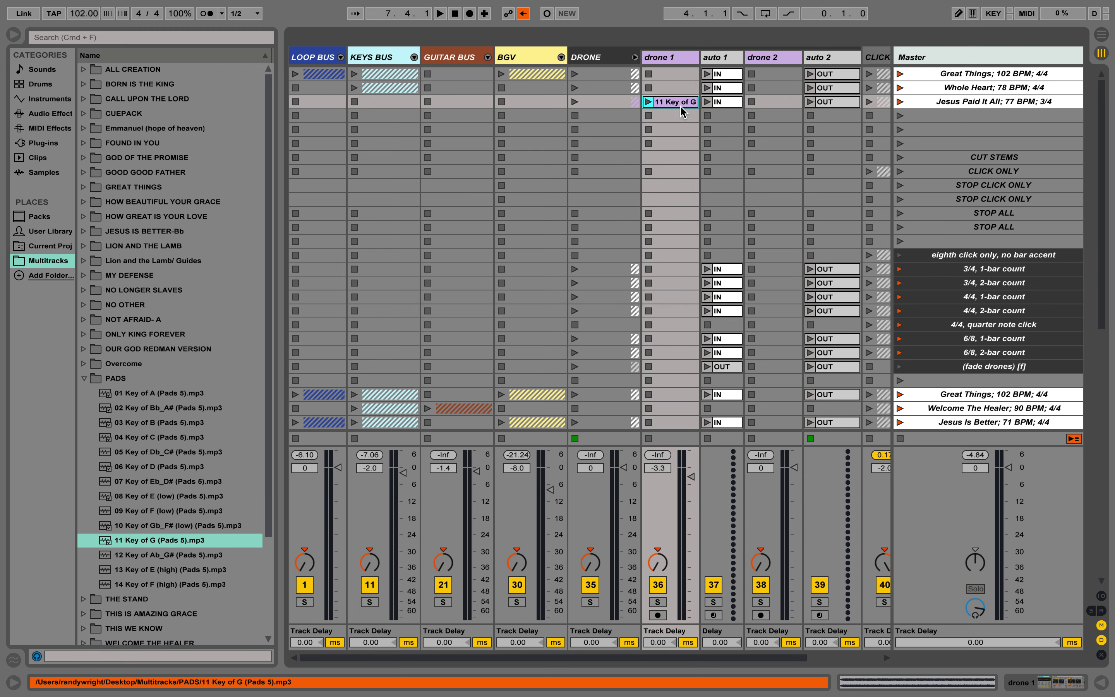
Launch the Jesus Paid It All scene, then hide the browser and fold the DRONE group.
{"action": "left_click", "coordinate": [899, 102]}
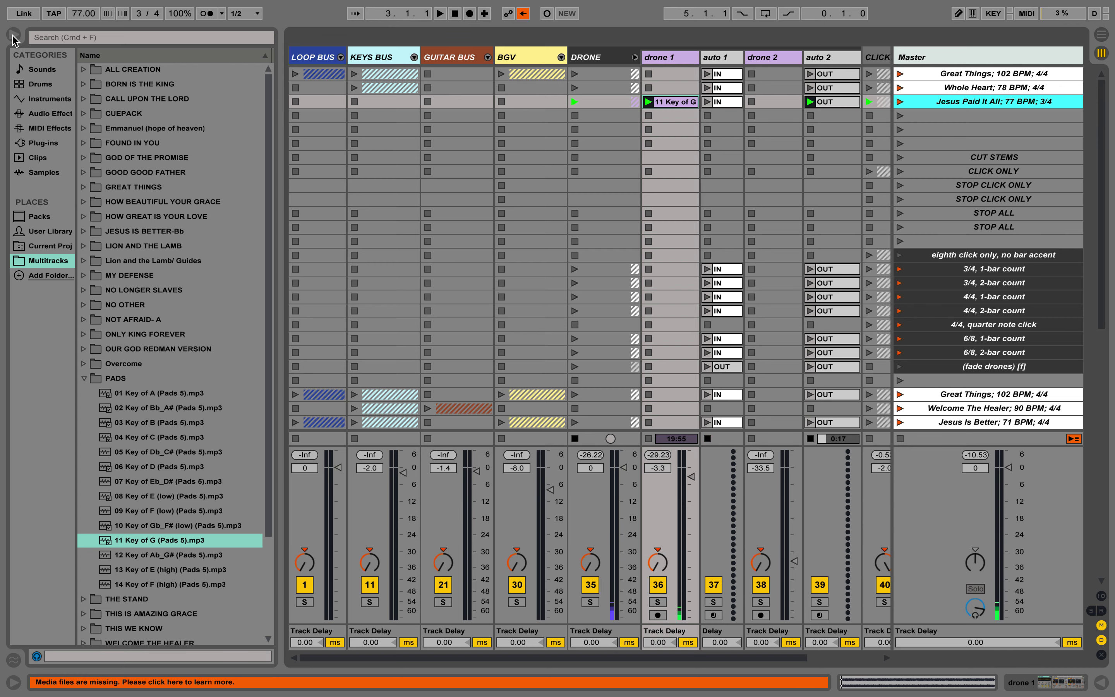
{"action": "left_click", "coordinate": [13, 36]}
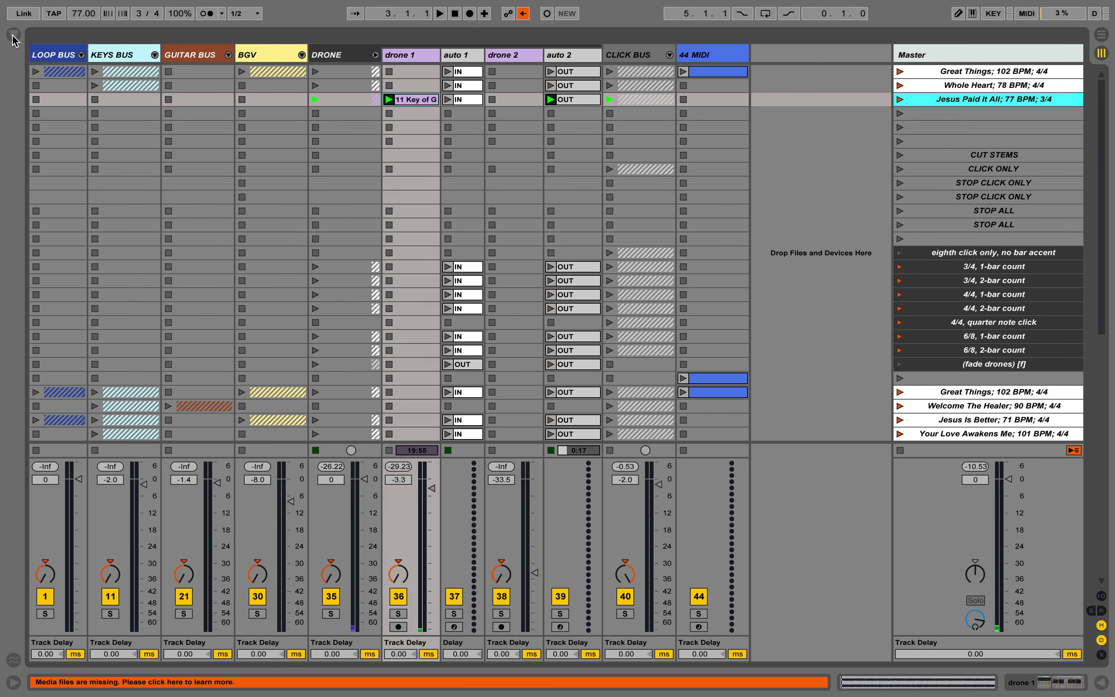
{"action": "left_click", "coordinate": [375, 55]}
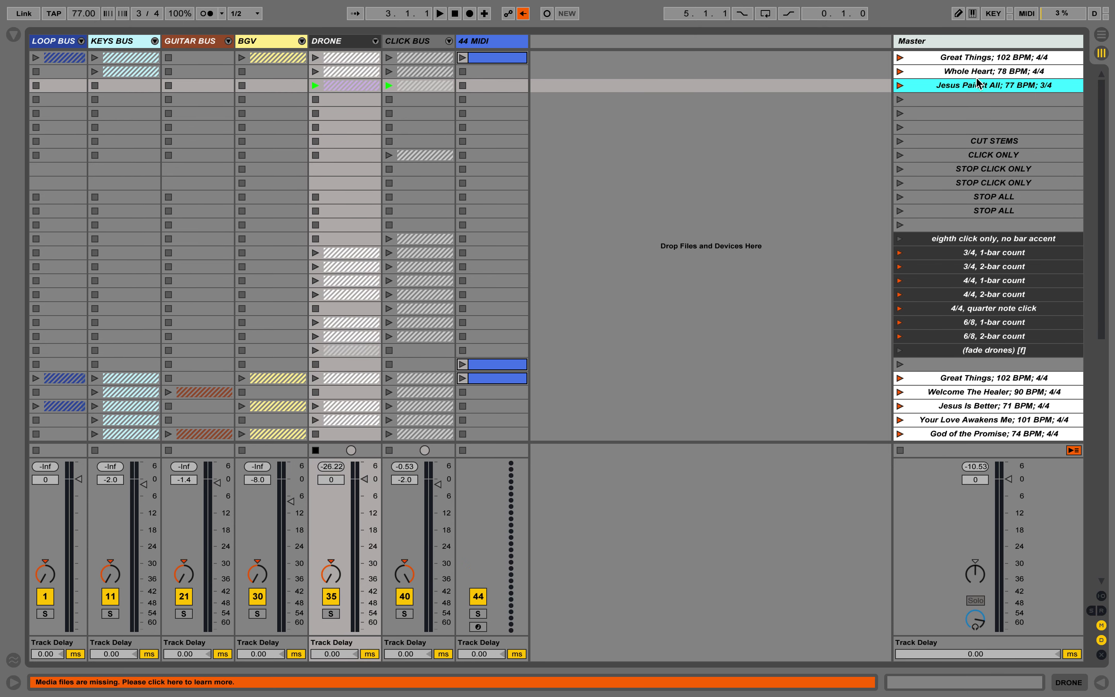
Go through the empty scene rows between Jesus Paid It All and CUT STEMS, leaving the first one selected.
{"action": "left_click", "coordinate": [997, 100]}
{"action": "left_click", "coordinate": [1003, 113]}
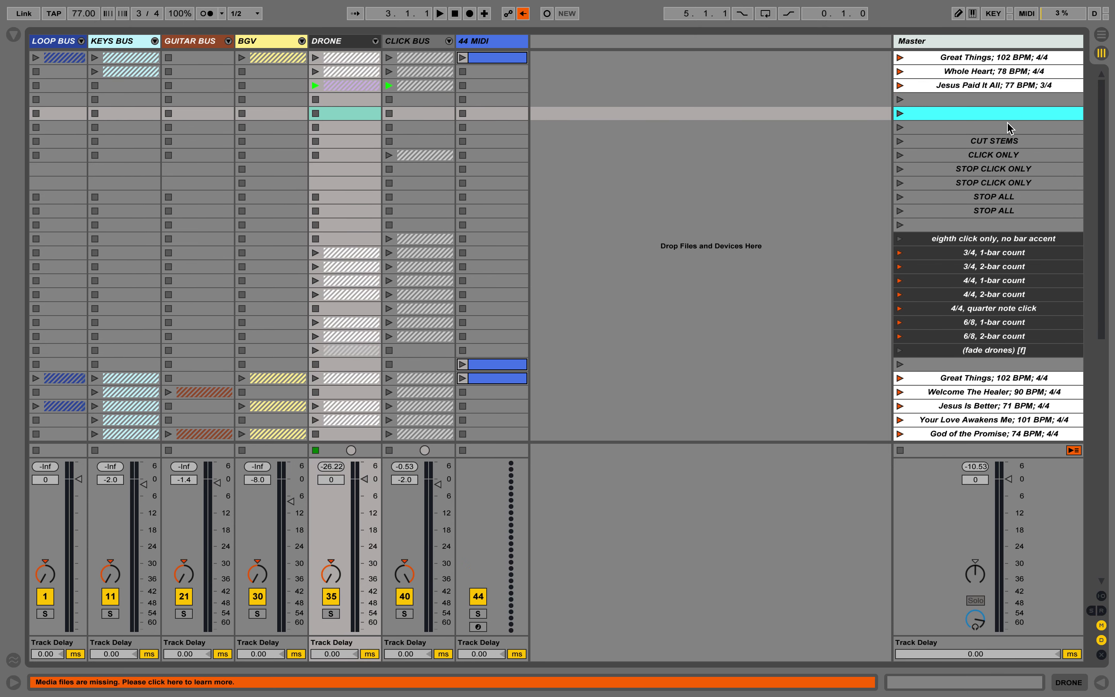
{"action": "left_click", "coordinate": [1008, 127]}
{"action": "left_click", "coordinate": [1017, 102]}
{"action": "left_click", "coordinate": [1013, 114]}
{"action": "left_click", "coordinate": [1018, 101]}
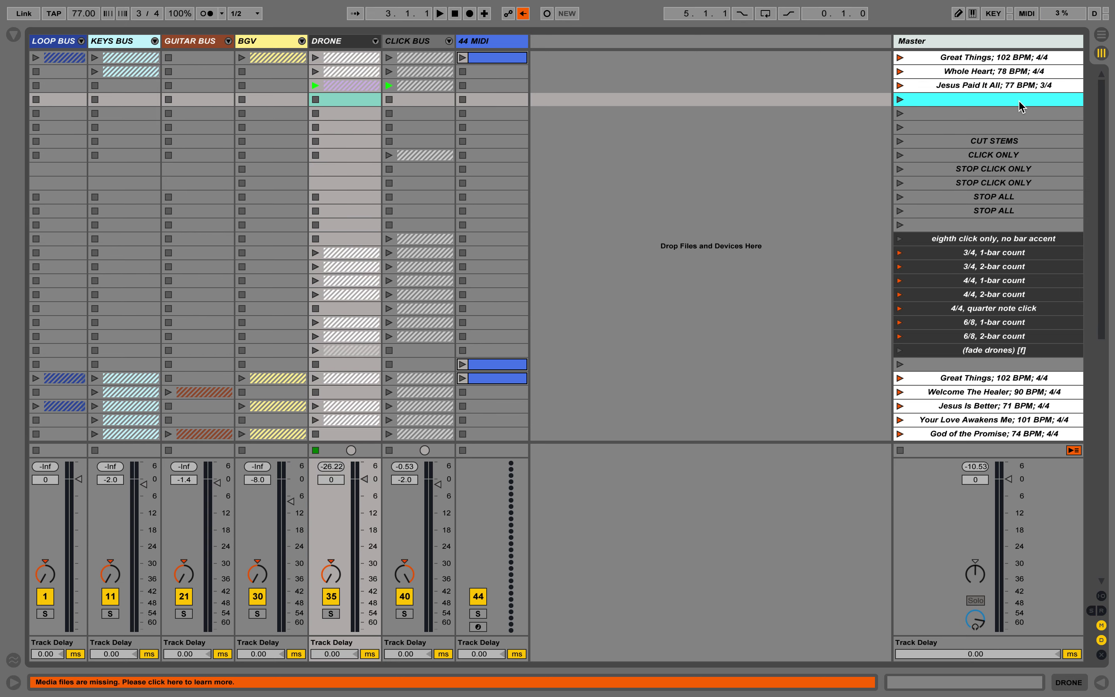